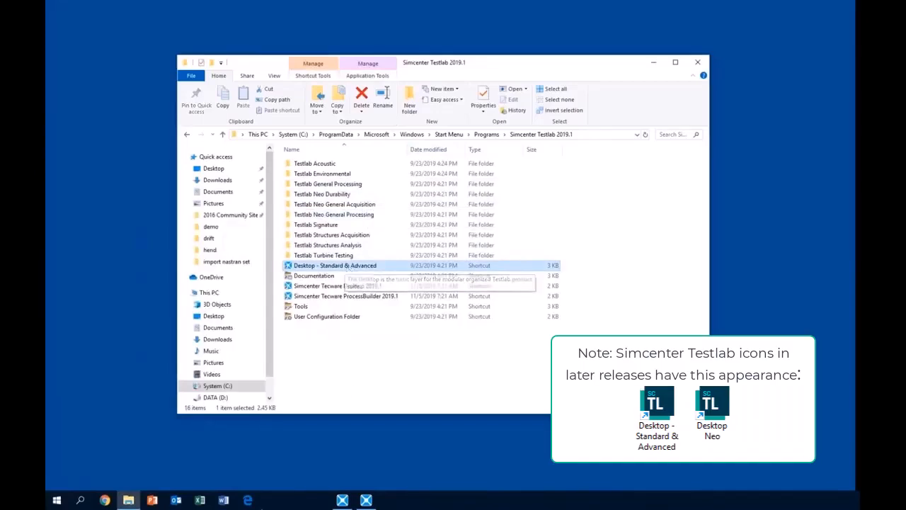
# Bring up the Simcenter Testlab Desktop Advanced window for a look and minimize it.
pyautogui.moveTo(347, 504)
pyautogui.click(355, 476)
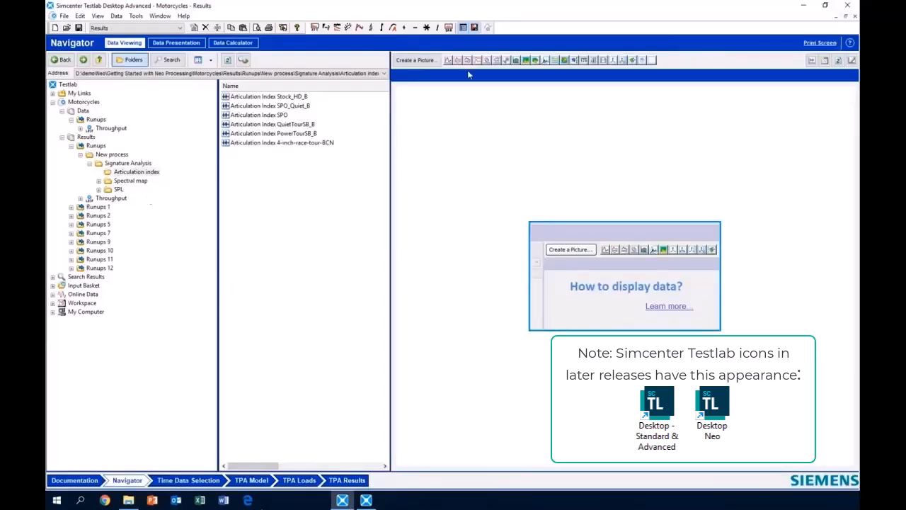
pyautogui.click(804, 7)
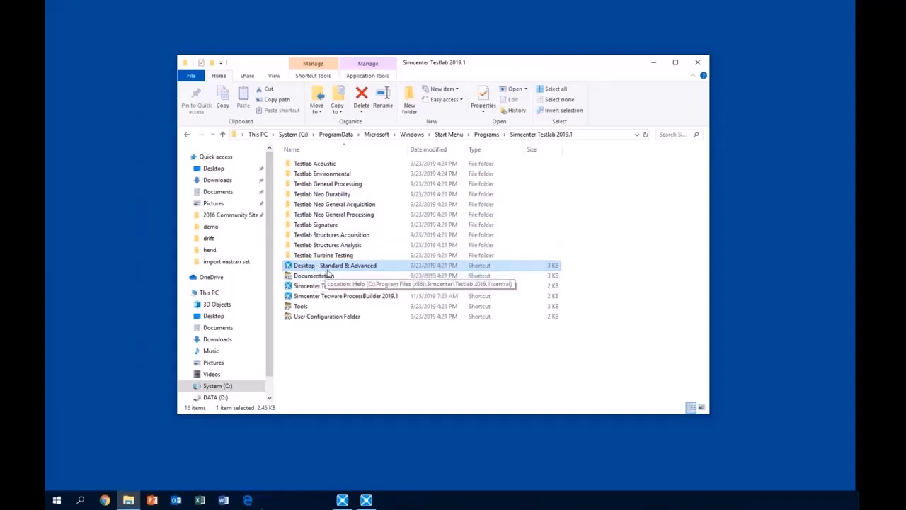
# Locate the Desktop Neo shortcut in the Testlab Neo General Processing folder and return to the Simcenter Testlab 2019.1 folder.
pyautogui.doubleClick(346, 215)
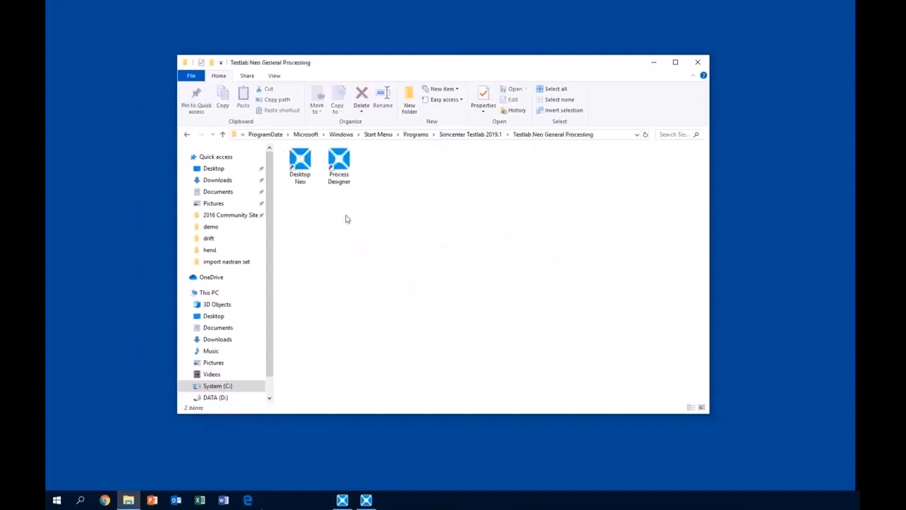
pyautogui.click(309, 172)
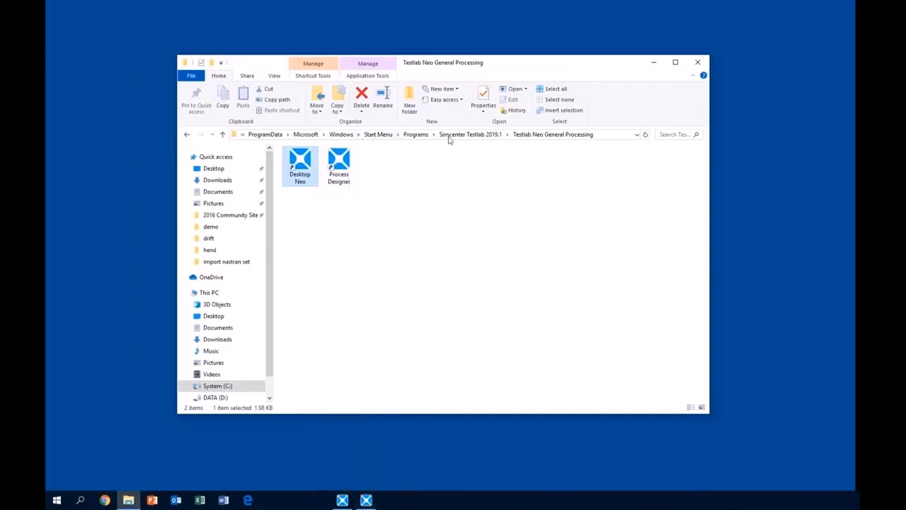
pyautogui.click(487, 135)
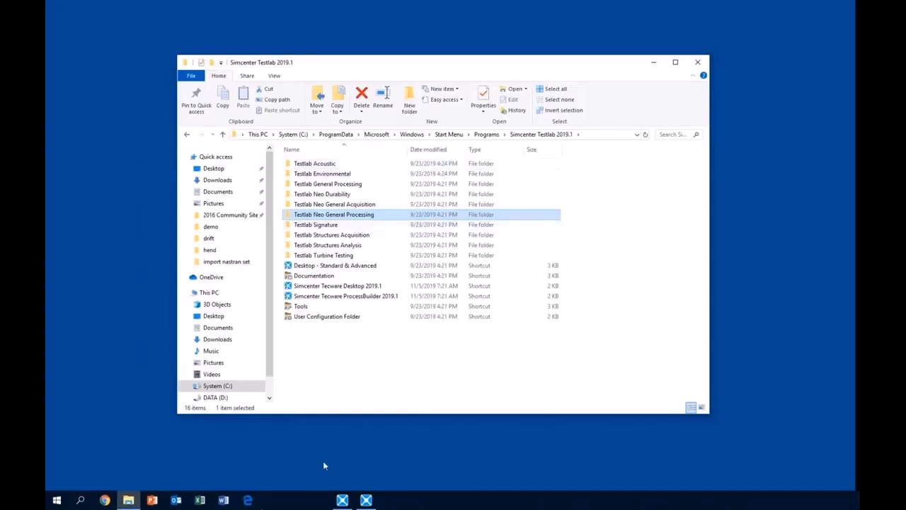
# Point out the Desktop - Standard & Advanced shortcut and switch to the open Simcenter Testlab Desktop Advanced window.
pyautogui.click(331, 268)
pyautogui.moveTo(344, 501)
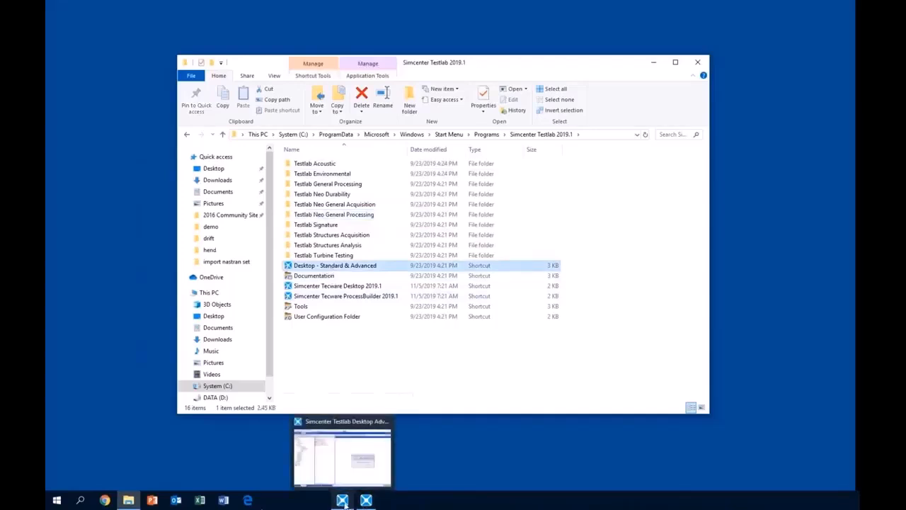
pyautogui.click(343, 454)
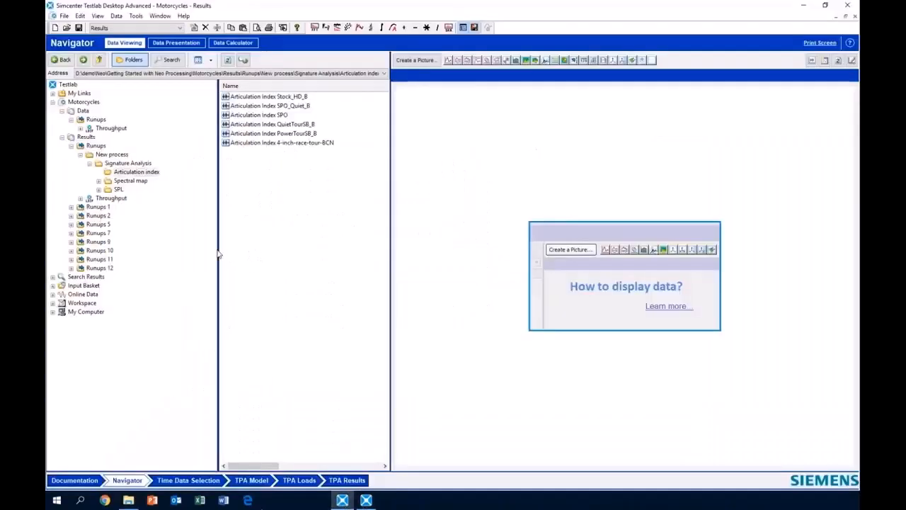
# Collapse the Data and Results sections of the Motorcycles project and expand Results down to Signature Analysis under Runups.
pyautogui.click(61, 136)
pyautogui.click(62, 112)
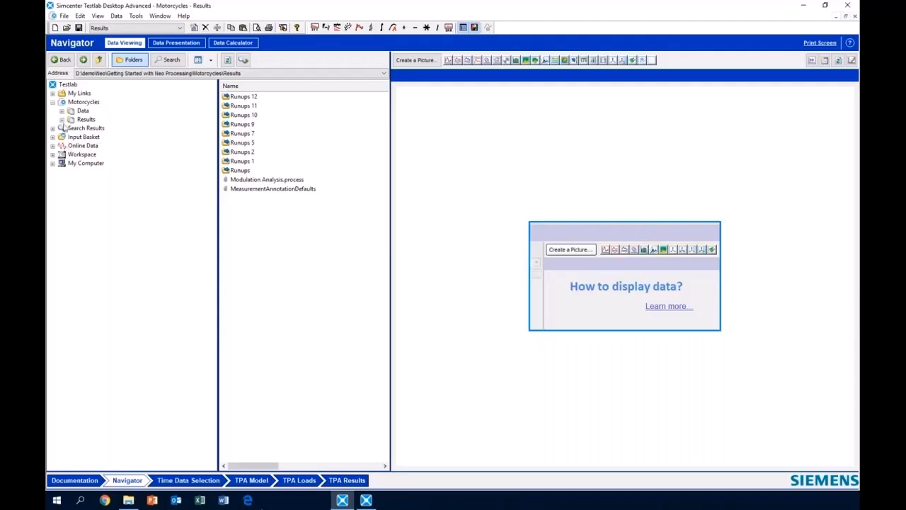
pyautogui.doubleClick(69, 121)
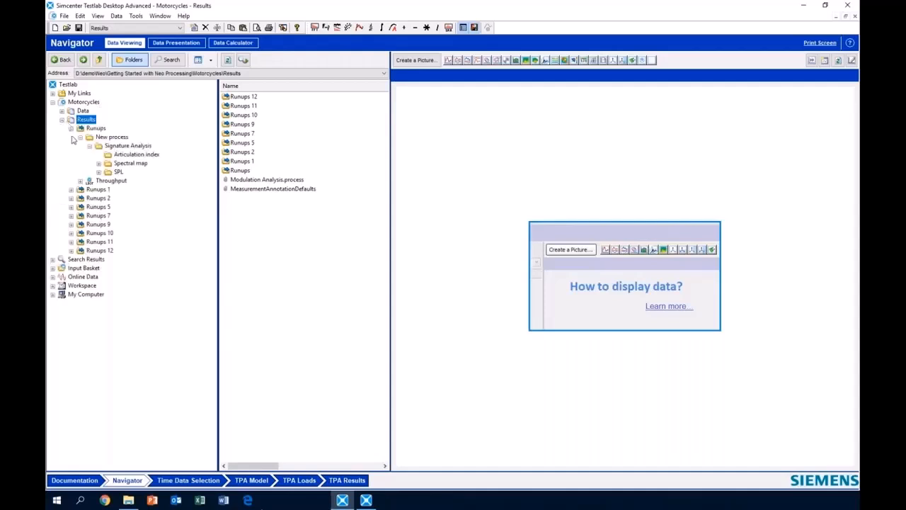
pyautogui.click(71, 129)
pyautogui.click(72, 129)
pyautogui.click(89, 139)
pyautogui.click(98, 147)
# Open the Articulation index folder, expand Spectral map, and plot Articulation Index SPO in a new FrontBack display.
pyautogui.click(122, 155)
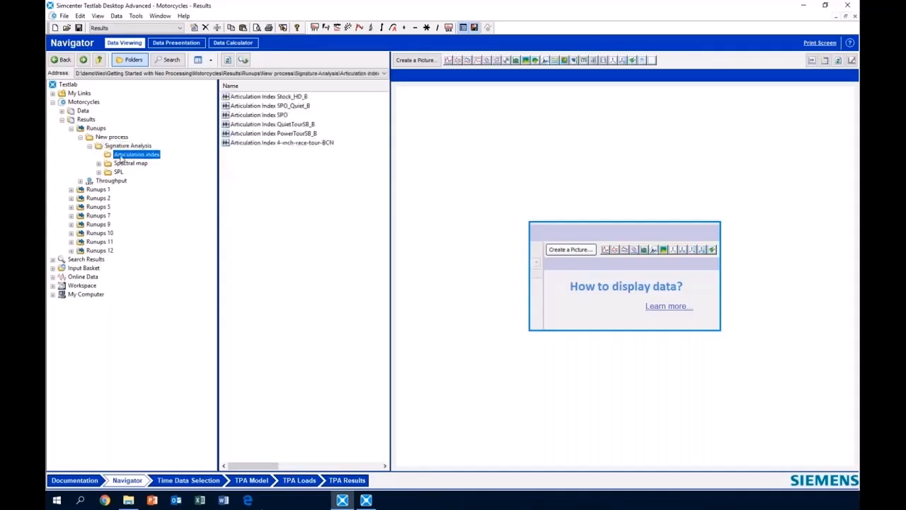
pyautogui.click(99, 162)
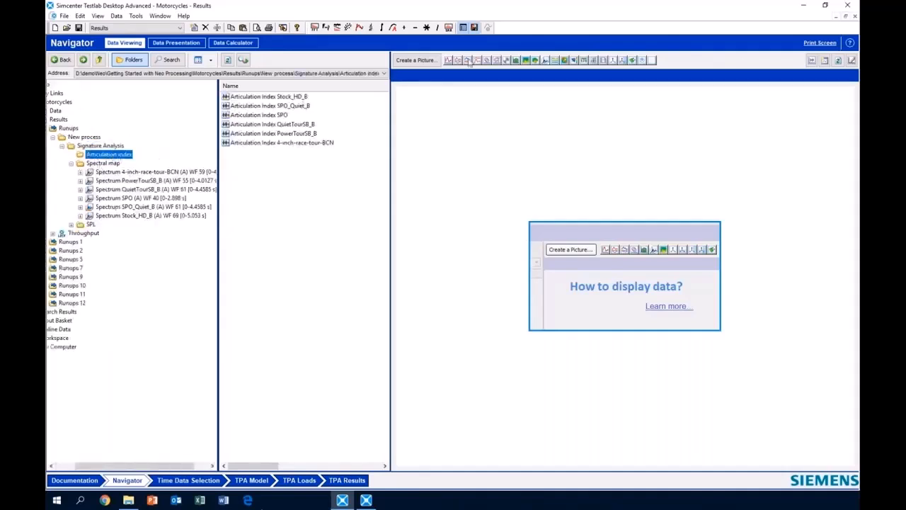
pyautogui.click(450, 61)
pyautogui.moveTo(279, 115); pyautogui.dragTo(453, 265)
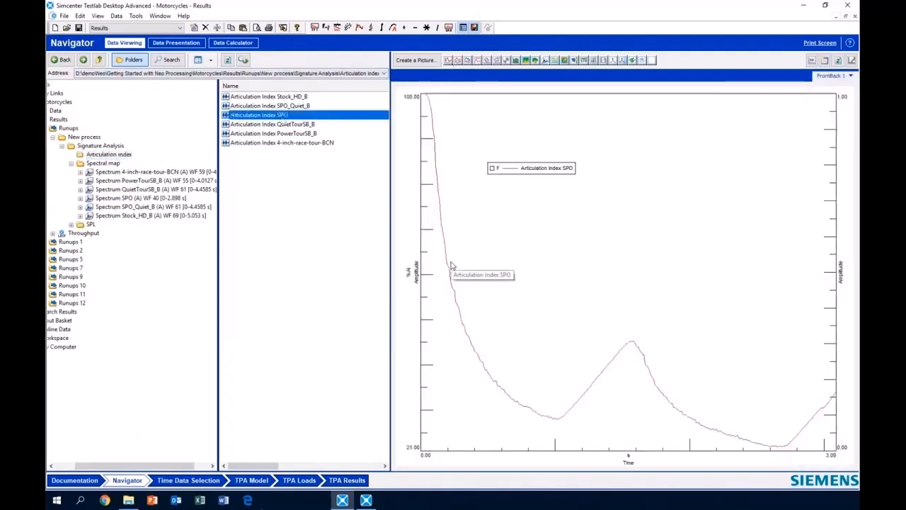
# Plot Overall level SPO (A) and Overall level SPO_Quiet_B (A) from the SPL folder together in a second FrontBack display.
pyautogui.click(71, 228)
pyautogui.click(88, 225)
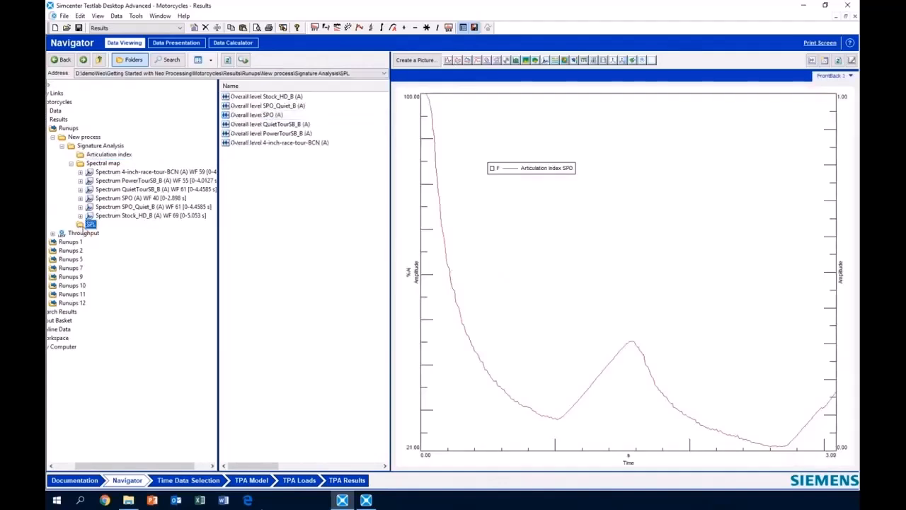
pyautogui.click(451, 62)
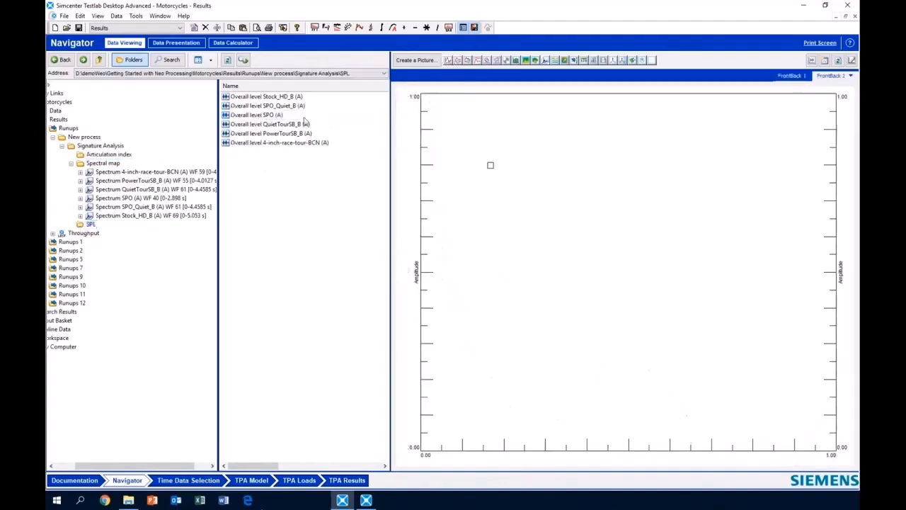
pyautogui.click(259, 117)
pyautogui.doubleClick(259, 117)
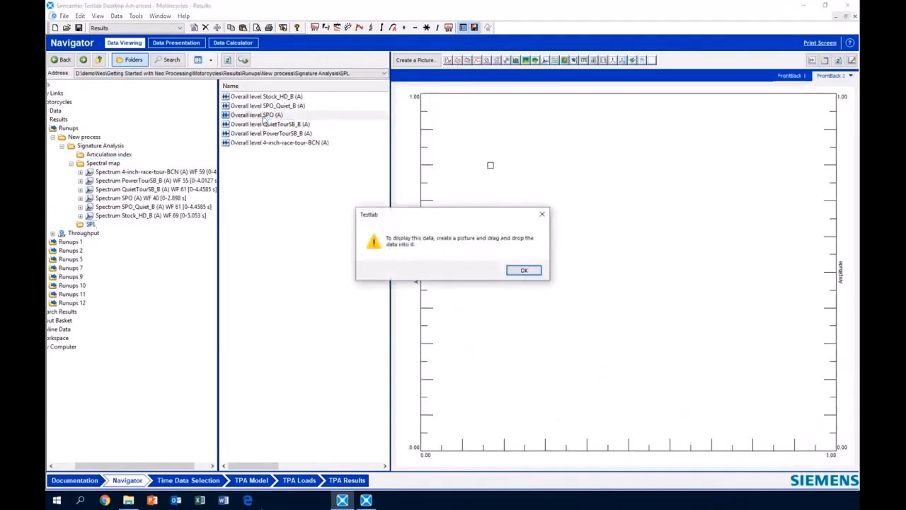
pyautogui.click(523, 268)
pyautogui.moveTo(282, 115); pyautogui.dragTo(490, 165)
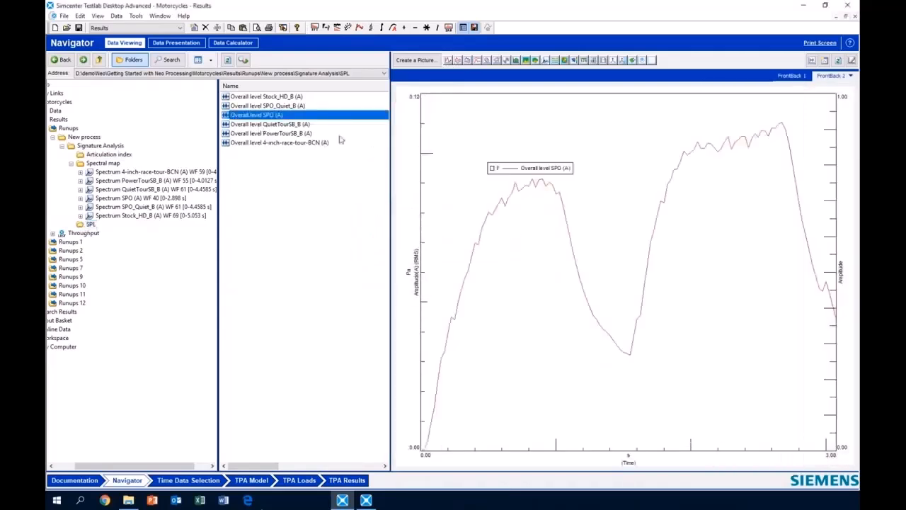
pyautogui.click(287, 106)
pyautogui.moveTo(287, 107); pyautogui.dragTo(467, 201)
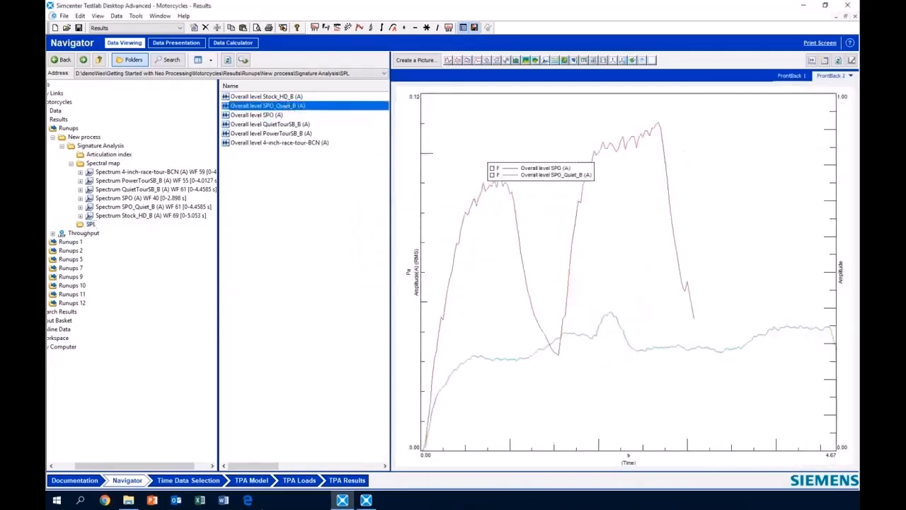
# Expand Runups 1 down to its Spectral map folder and list the spectra of Spectrum 4-inch-race-tour-BCN (A).
pyautogui.moveTo(135, 473); pyautogui.dragTo(110, 467)
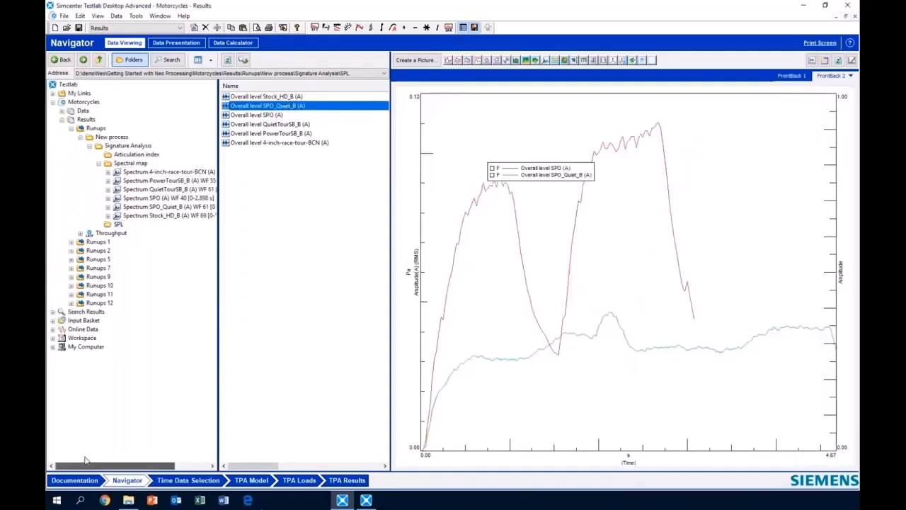
pyautogui.click(70, 241)
pyautogui.click(80, 251)
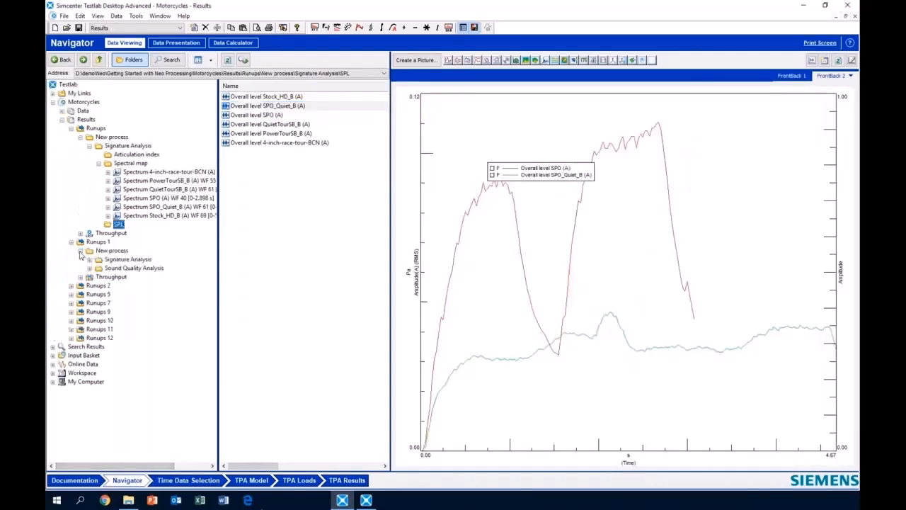
pyautogui.click(89, 260)
pyautogui.click(99, 268)
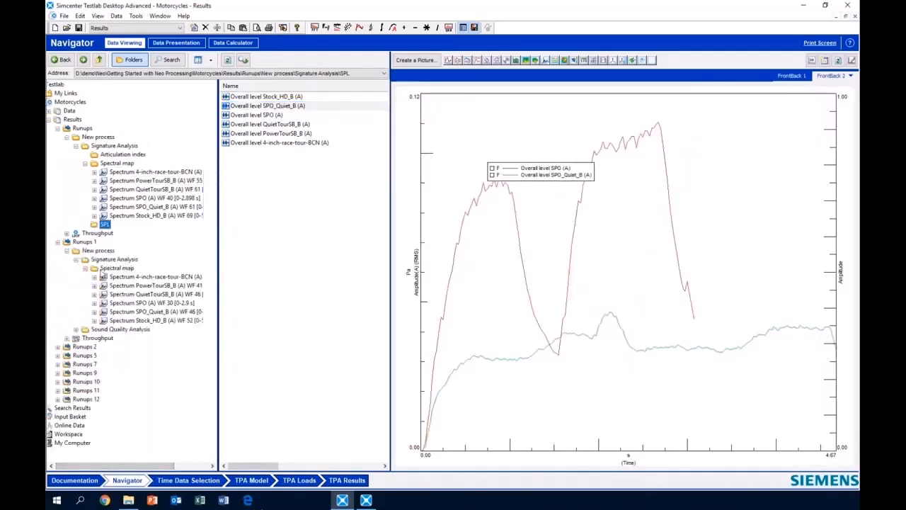
pyautogui.click(113, 277)
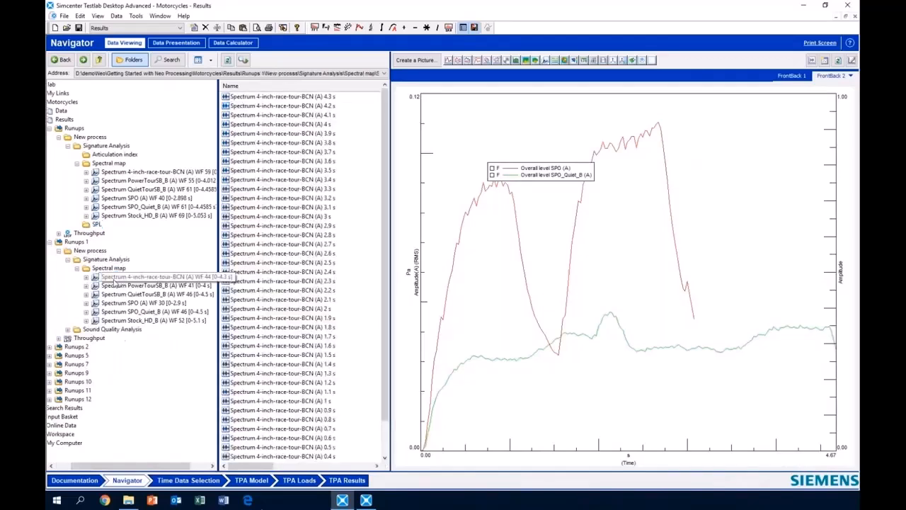
# Add Articulation Index SPO_Quiet_B from the Runups 1 Sound Quality Analysis folder to the back axis of the overall level plot.
pyautogui.click(112, 330)
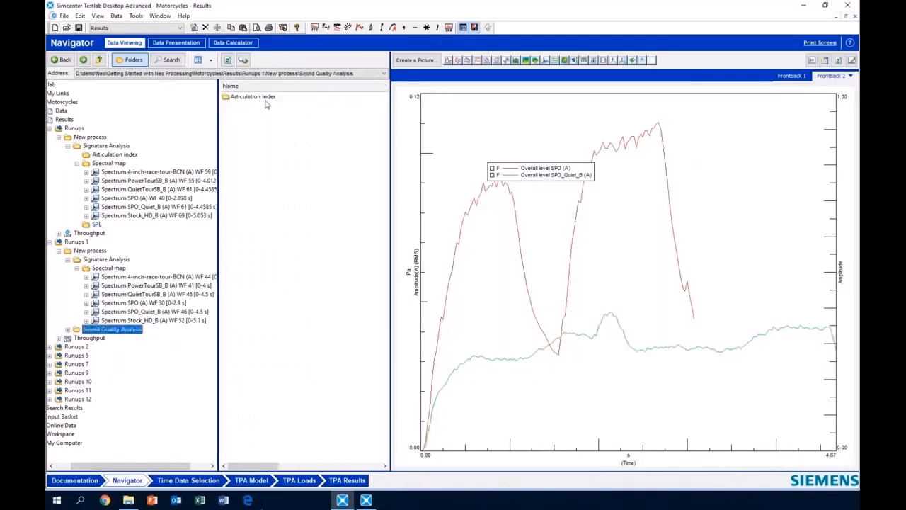
pyautogui.doubleClick(267, 104)
pyautogui.click(274, 106)
pyautogui.moveTo(275, 106)
pyautogui.mouseDown()
pyautogui.moveTo(736, 205)
pyautogui.moveTo(728, 198)
pyautogui.mouseUp()
# Show the Runups spectral map Spectrum SPO (A) in a new Colormap display.
pyautogui.click(141, 198)
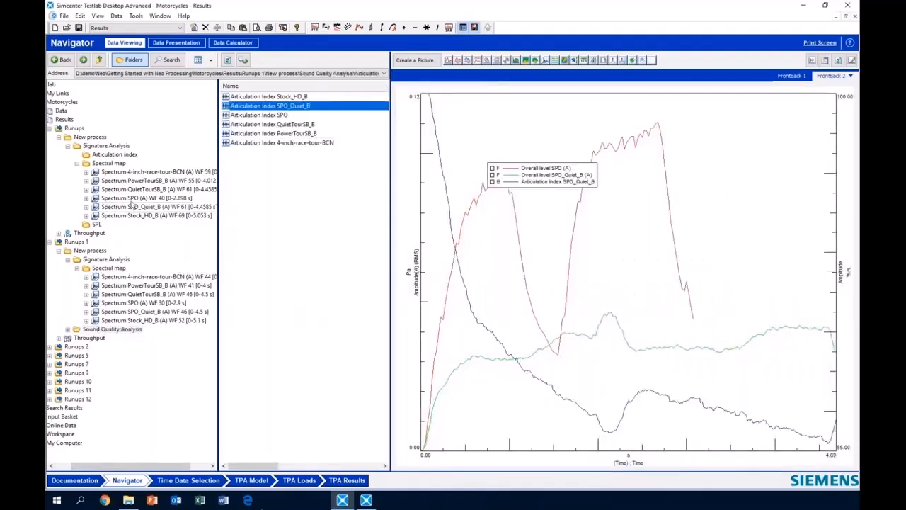
pyautogui.click(525, 61)
pyautogui.moveTo(145, 199); pyautogui.dragTo(473, 244)
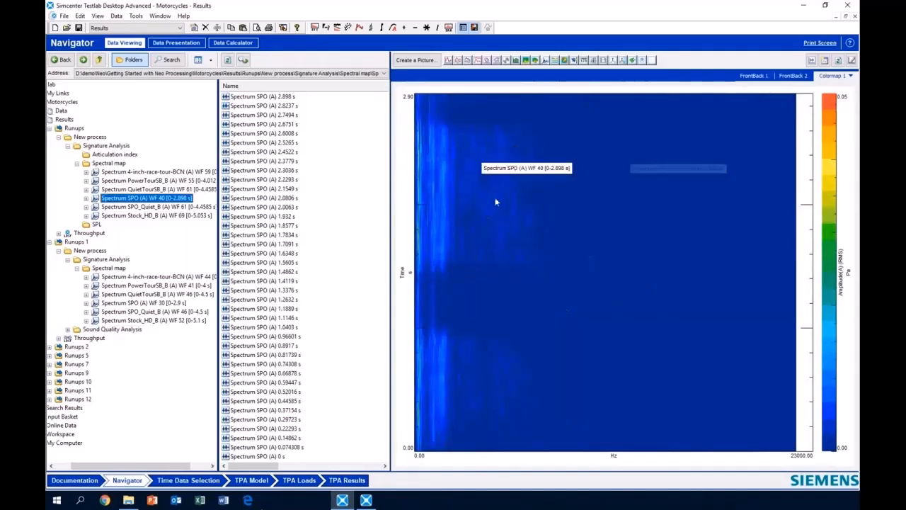
# List the spectra of Spectrum 4-inch-race-tour-BCN (A) in the Runups Spectral map folder.
pyautogui.click(263, 171)
pyautogui.click(173, 181)
pyautogui.click(170, 172)
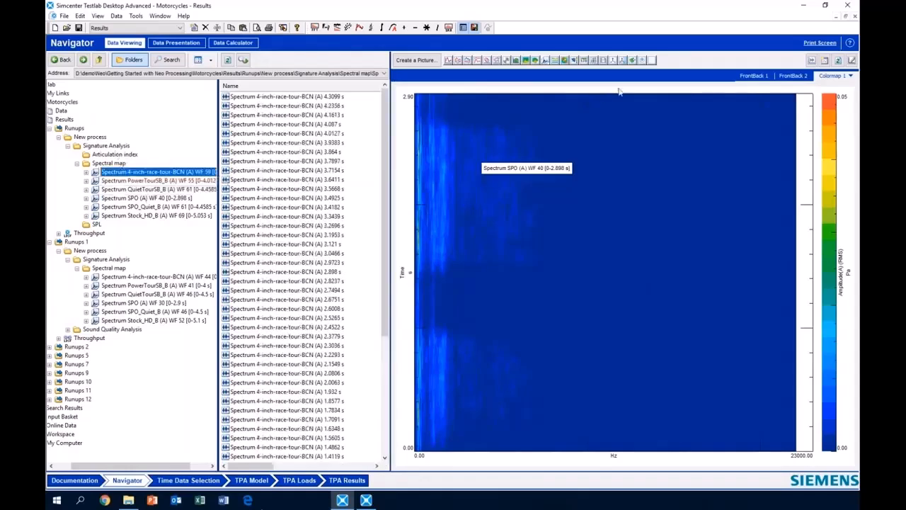
# Open the 1x2 layout for editing in Layout management and switch its upper display to Colormap.
pyautogui.click(852, 61)
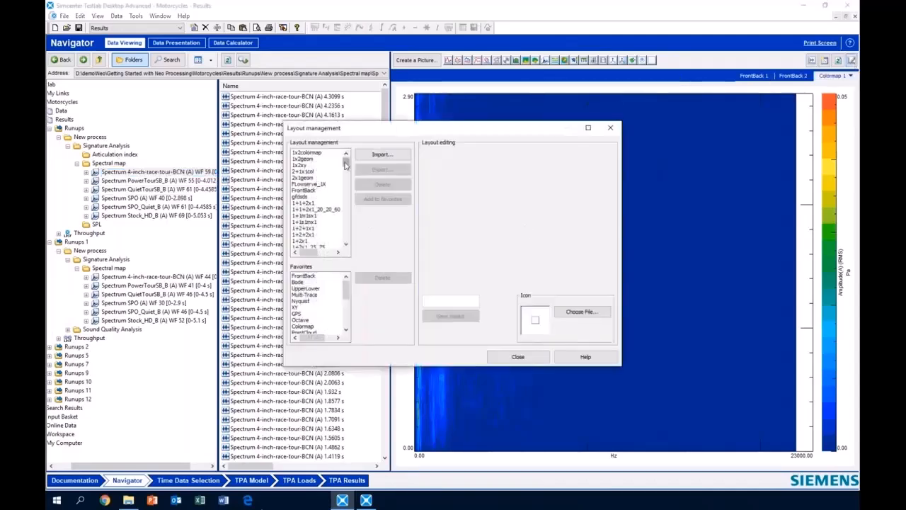
pyautogui.moveTo(345, 162); pyautogui.dragTo(346, 182)
pyautogui.click(310, 235)
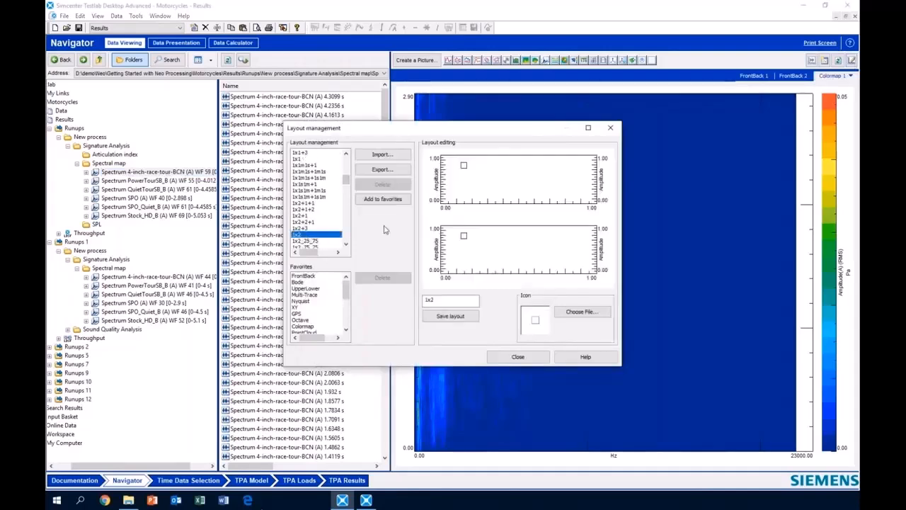
pyautogui.rightClick(530, 173)
pyautogui.moveTo(566, 410)
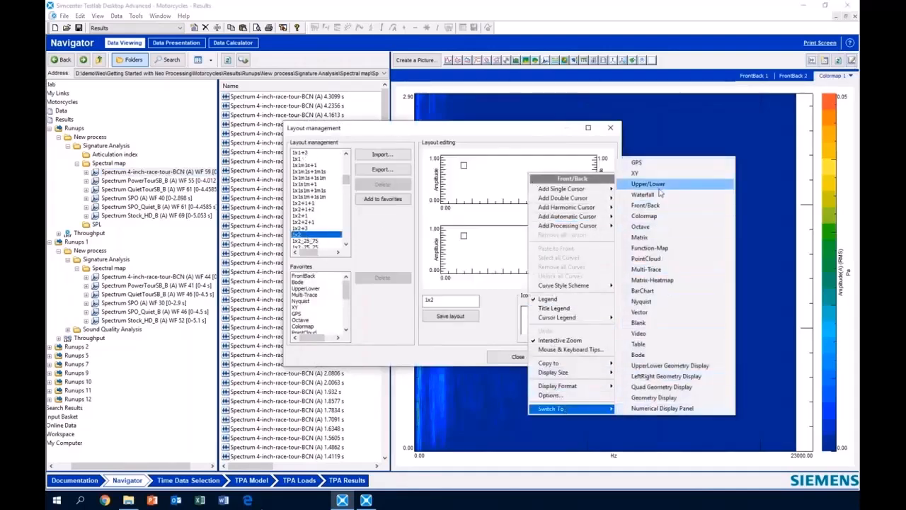
pyautogui.click(644, 215)
# Switch the layout's lower display to Colormap and save the layout as 1x2col.
pyautogui.rightClick(543, 242)
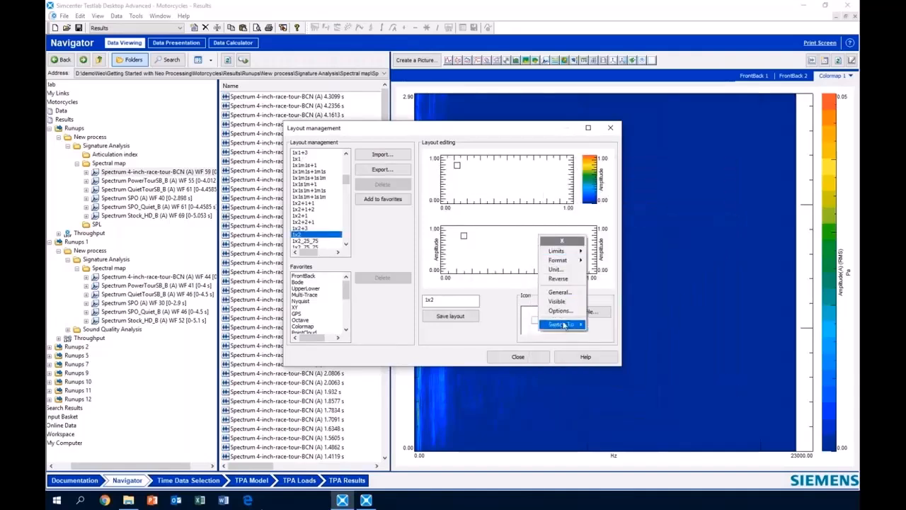
pyautogui.moveTo(563, 324)
pyautogui.click(627, 132)
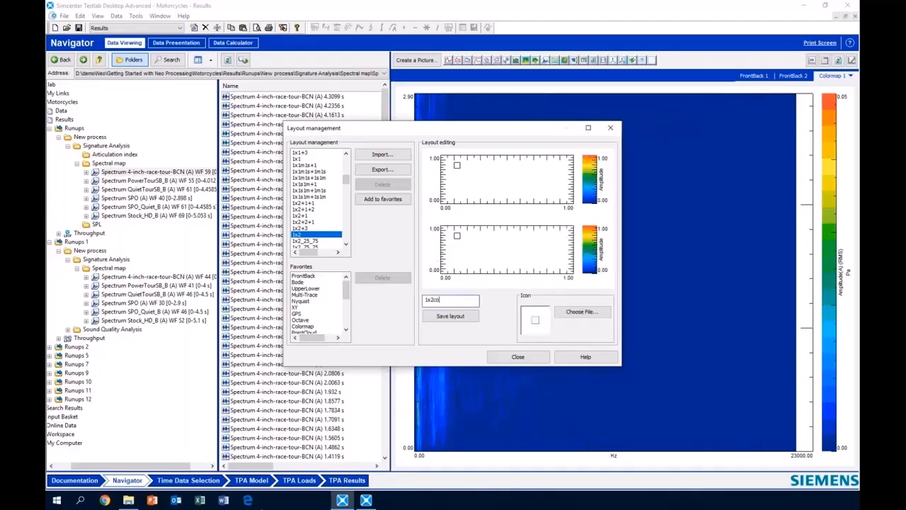
pyautogui.click(455, 317)
pyautogui.click(517, 358)
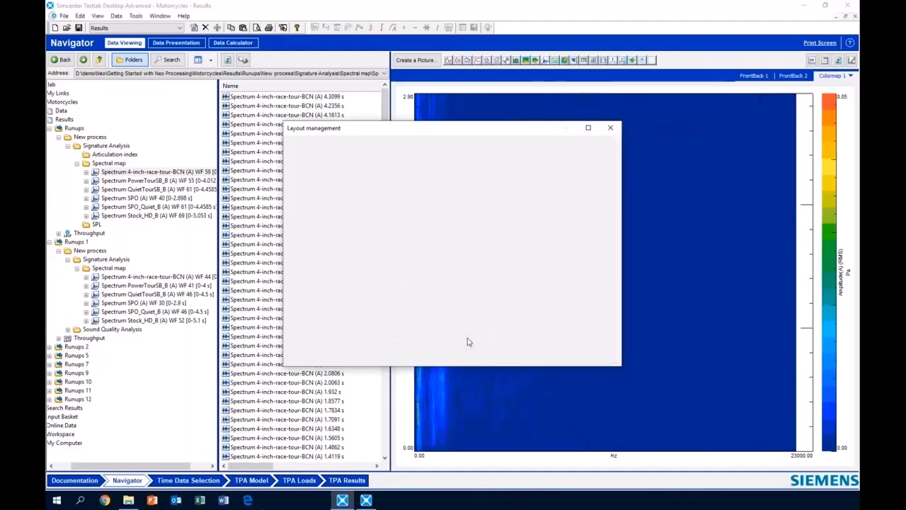
# Create a 1x2col picture with Spectrum 4-inch-race-tour-BCN (A) in the upper colormap and Spectrum SPO (A) in the lower one.
pyautogui.click(416, 59)
pyautogui.click(407, 177)
pyautogui.click(474, 349)
pyautogui.moveTo(162, 177); pyautogui.dragTo(516, 162)
pyautogui.moveTo(142, 199); pyautogui.dragTo(481, 387)
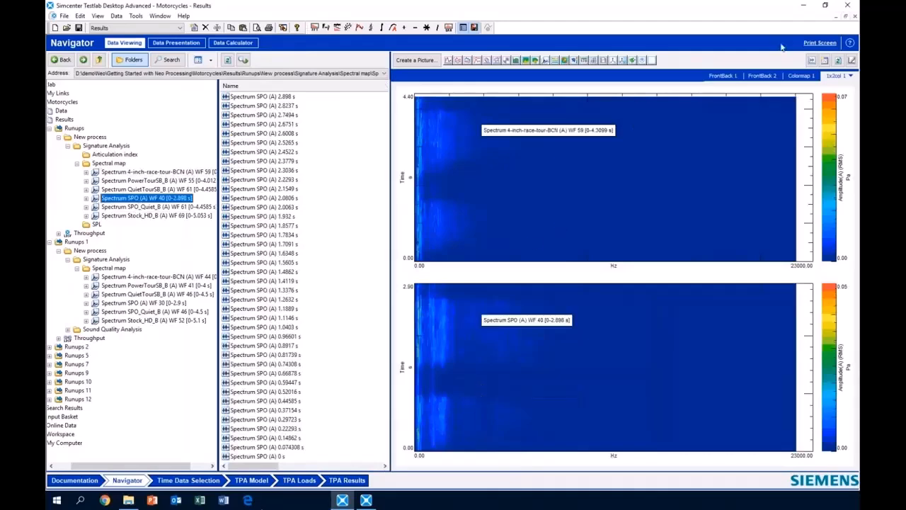
# Close Simcenter Testlab Desktop Advanced without saving the changes to Motorcycles or Project1.
pyautogui.click(850, 9)
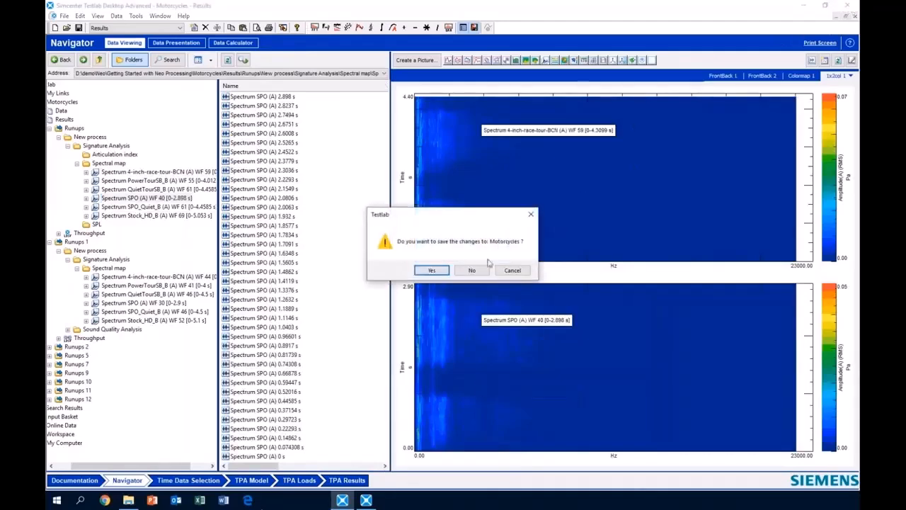
pyautogui.click(476, 273)
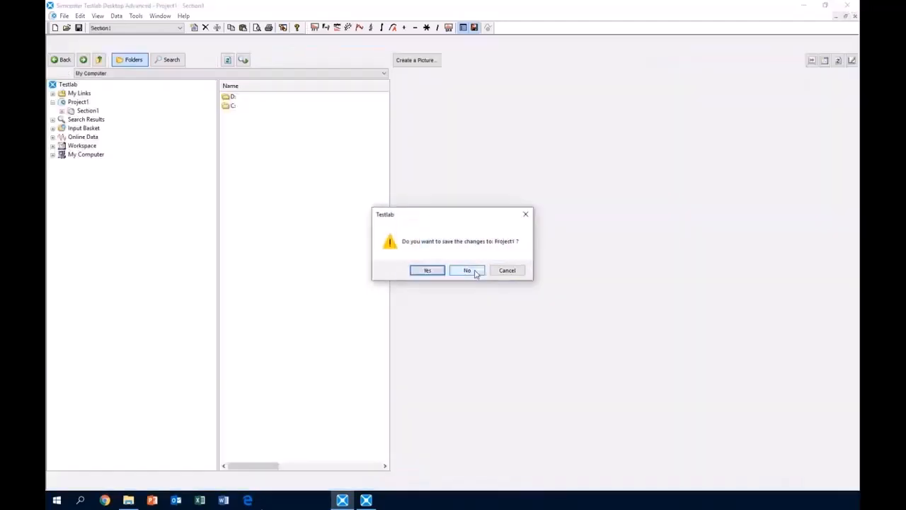
pyautogui.click(476, 273)
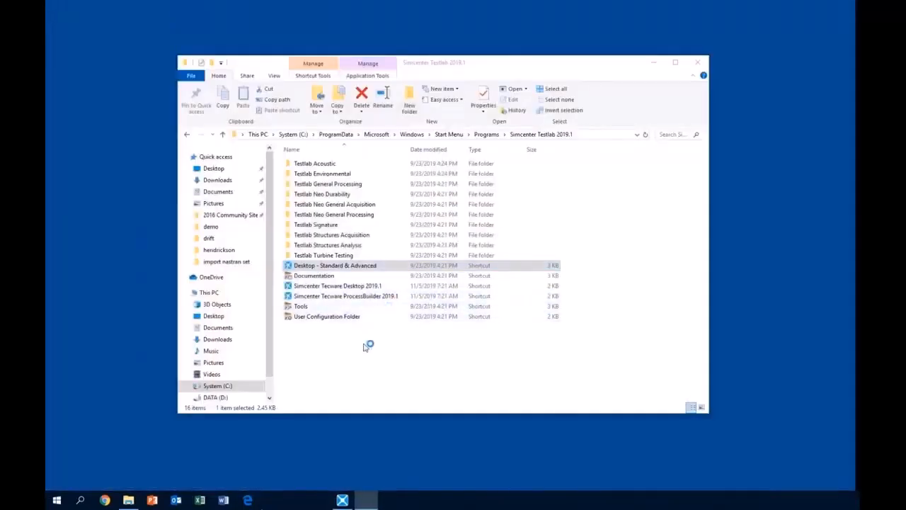
# Open the Testlab Neo General Processing folder, select the Process Designer shortcut, and switch to Simcenter Testlab Process Designer.
pyautogui.moveTo(345, 498)
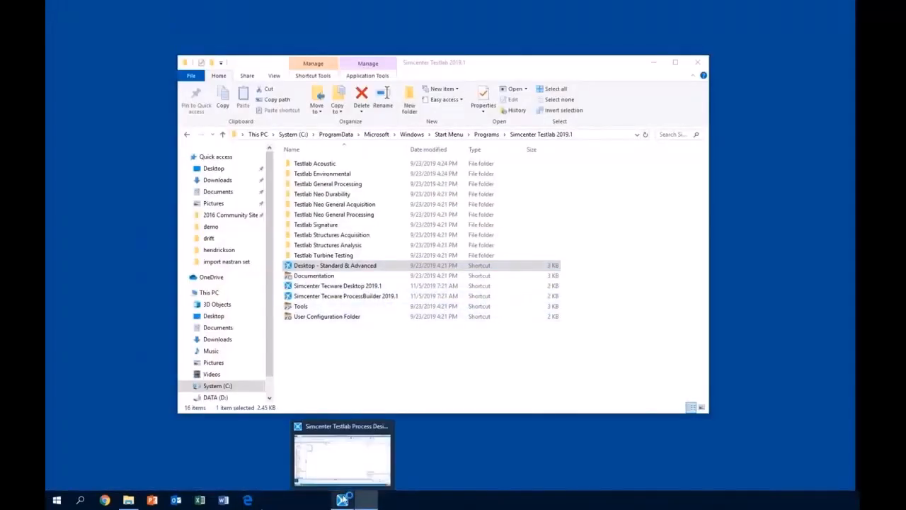
pyautogui.doubleClick(362, 215)
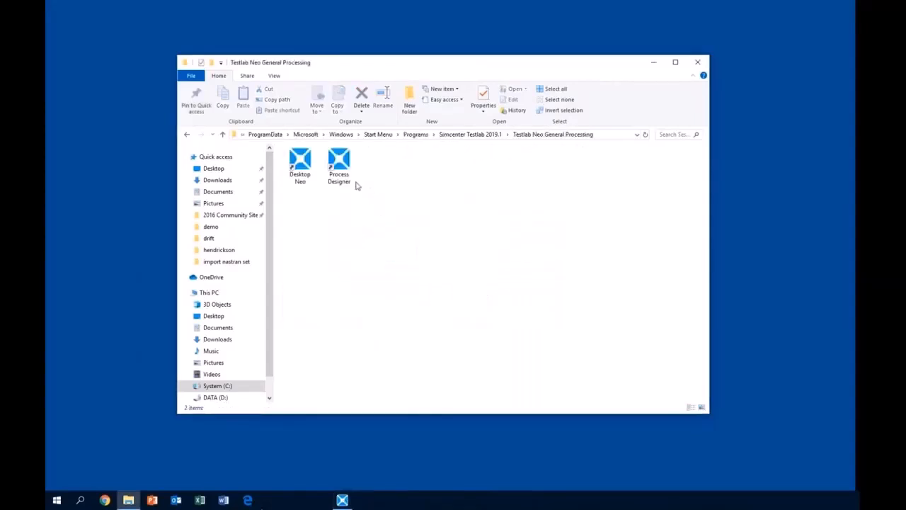
pyautogui.click(305, 164)
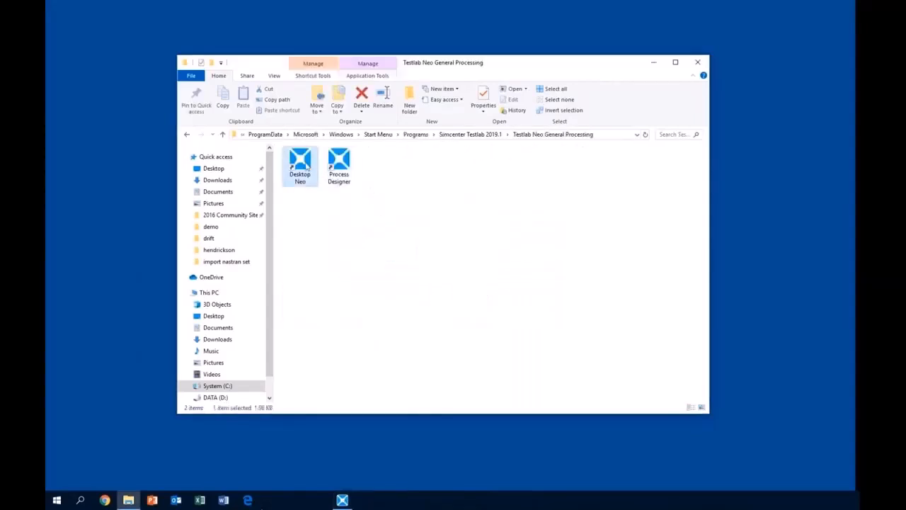
pyautogui.click(340, 162)
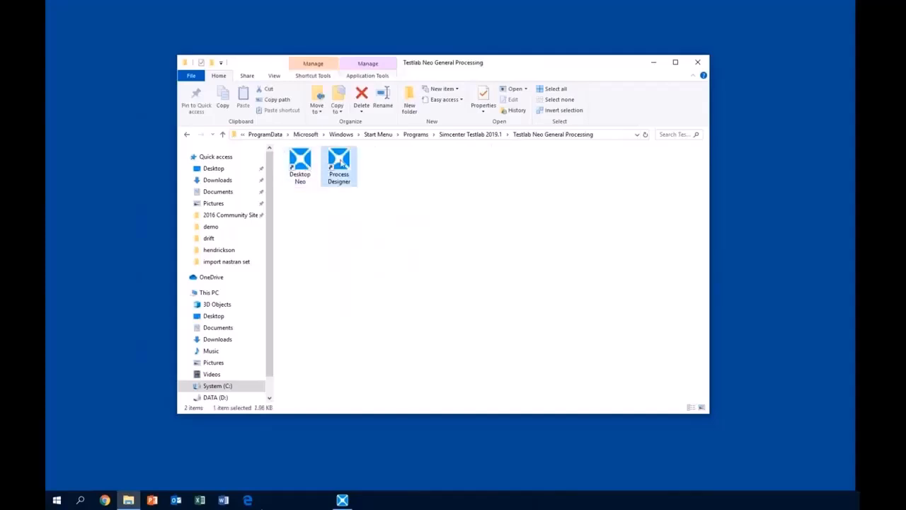
pyautogui.moveTo(344, 500)
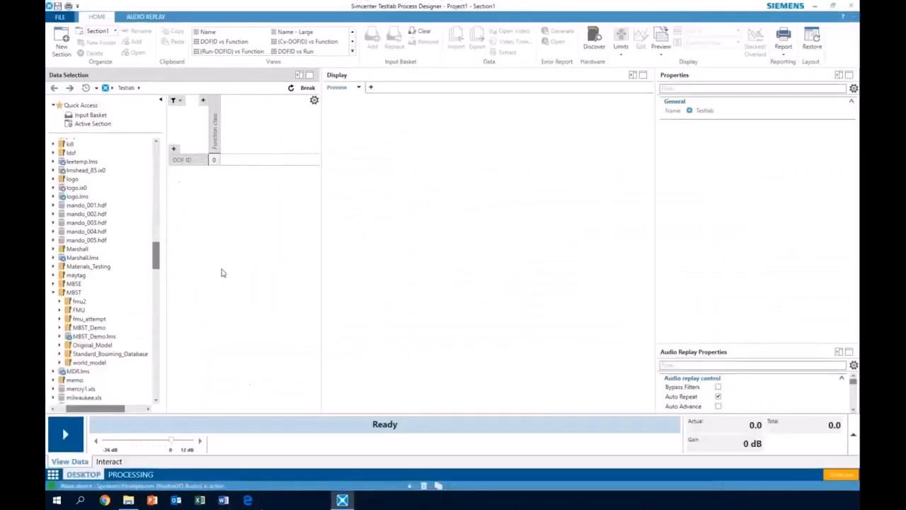
# Collapse the demo folder under D: in the data tree and open the recent project Motorcycles.
pyautogui.scroll(10, 106, 227)
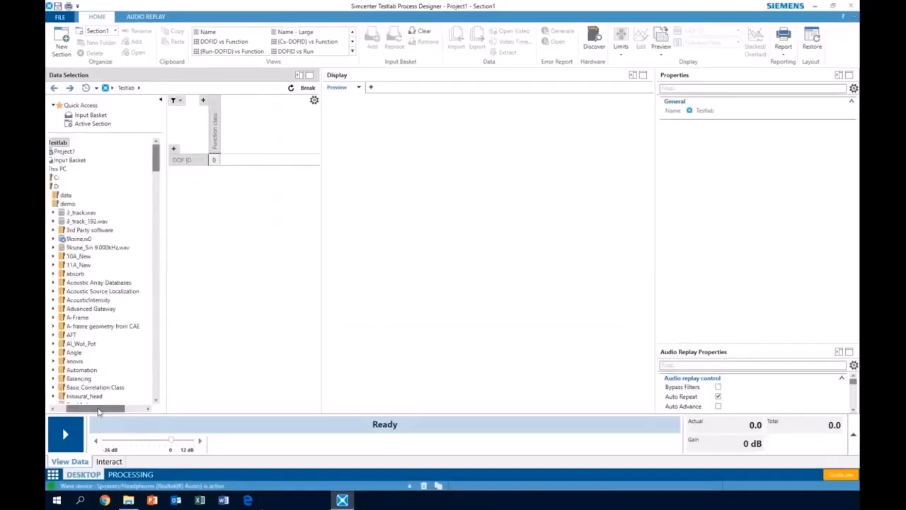
pyautogui.click(65, 204)
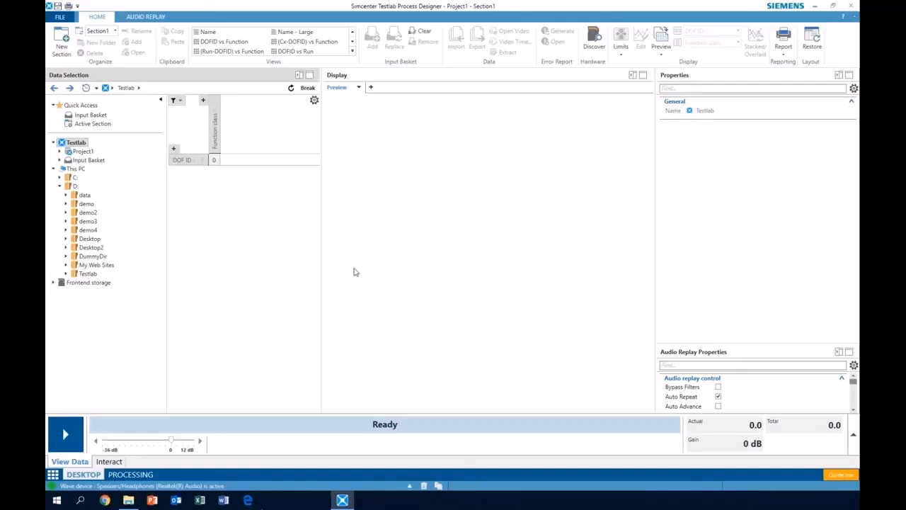
pyautogui.click(60, 17)
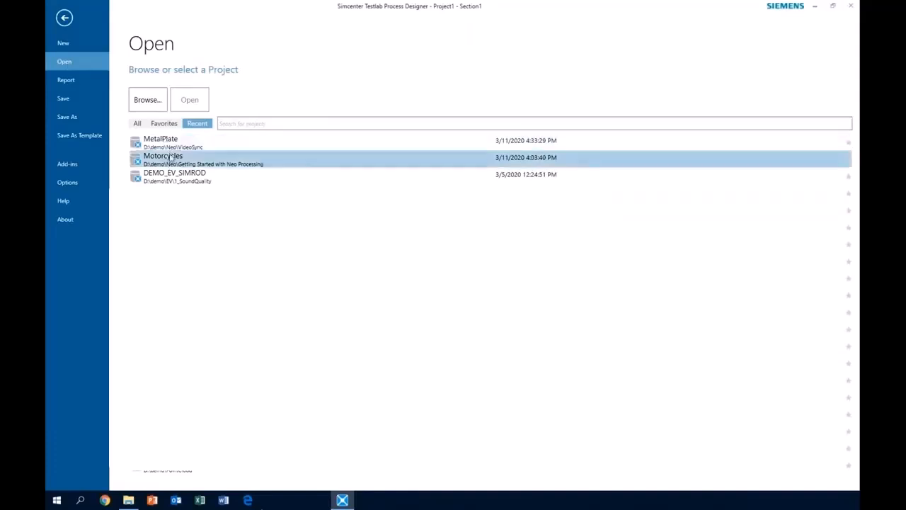
pyautogui.click(149, 99)
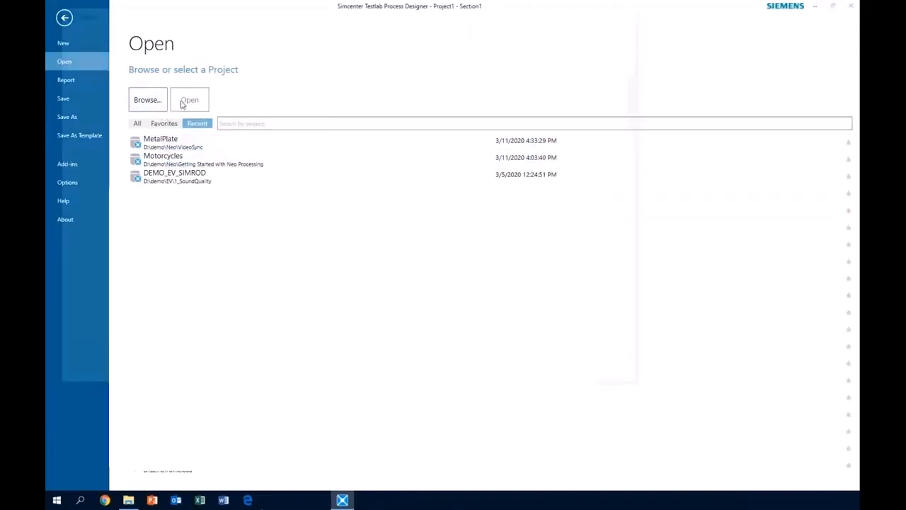
pyautogui.click(613, 376)
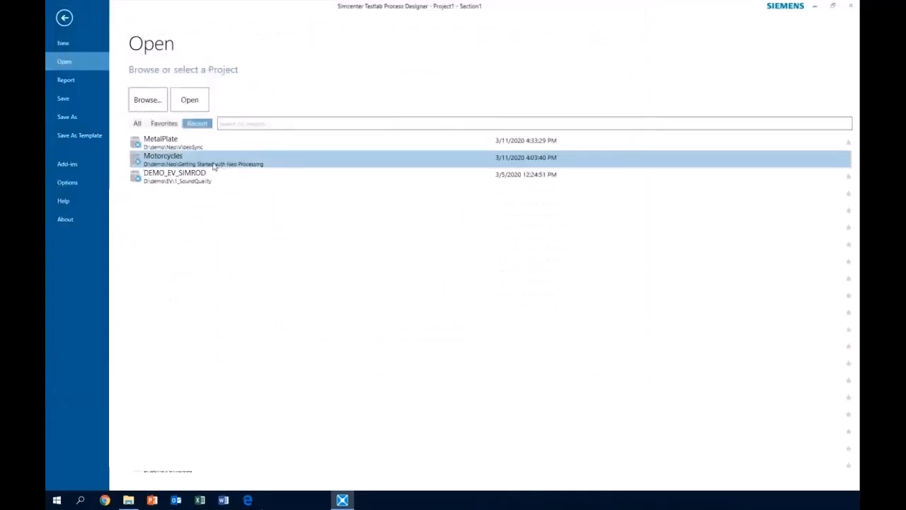
pyautogui.click(189, 99)
pyautogui.click(479, 284)
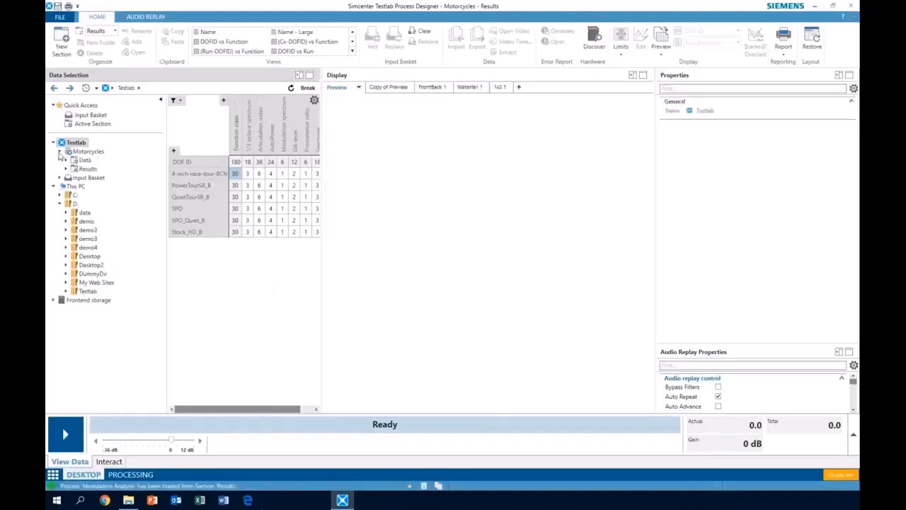
# List the Articulation index results under Results > Runups > New process > Signature Analysis, using the Name view.
pyautogui.click(65, 169)
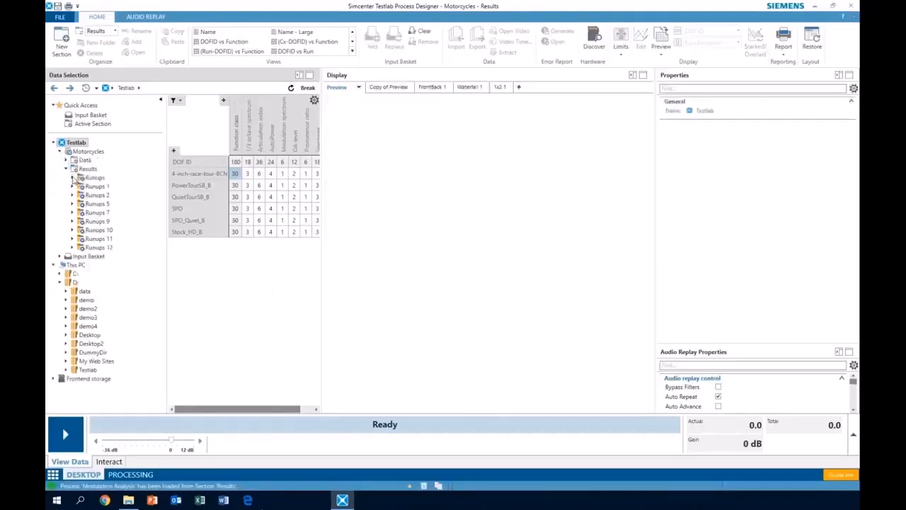
pyautogui.click(73, 178)
pyautogui.click(92, 179)
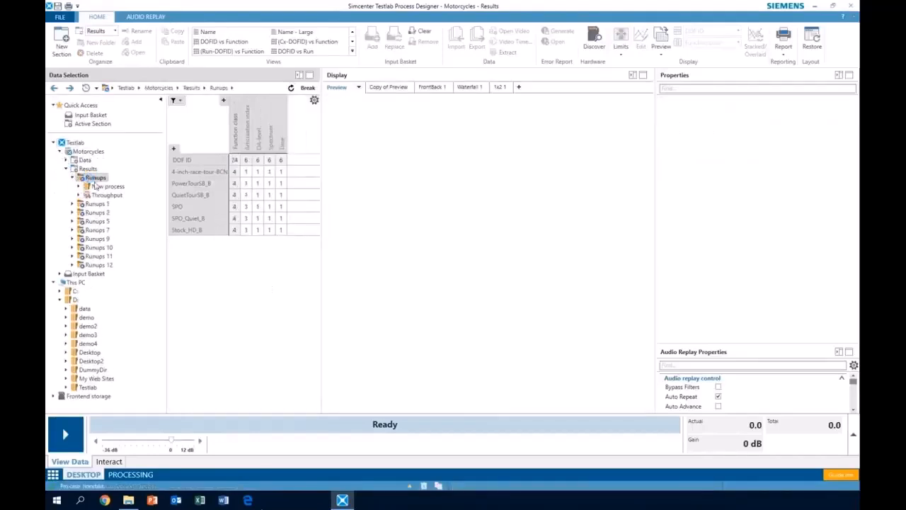
pyautogui.click(211, 33)
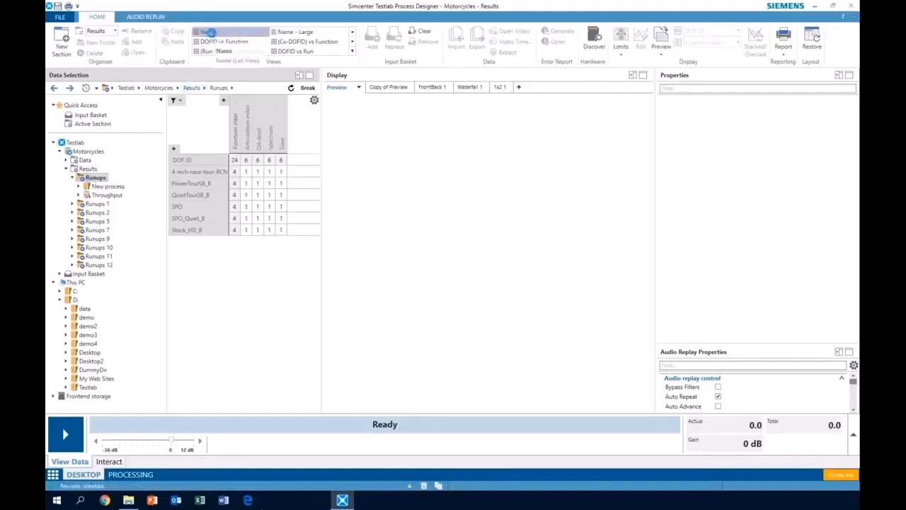
pyautogui.click(78, 187)
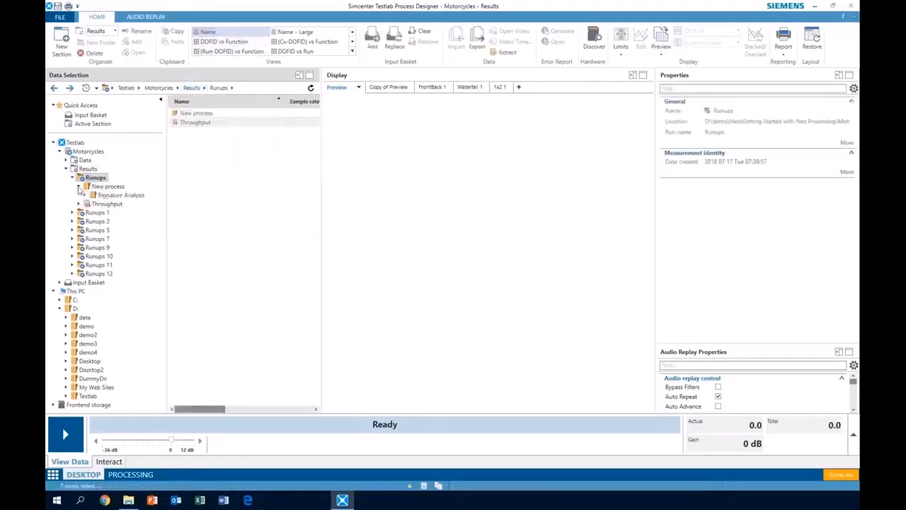
pyautogui.click(84, 195)
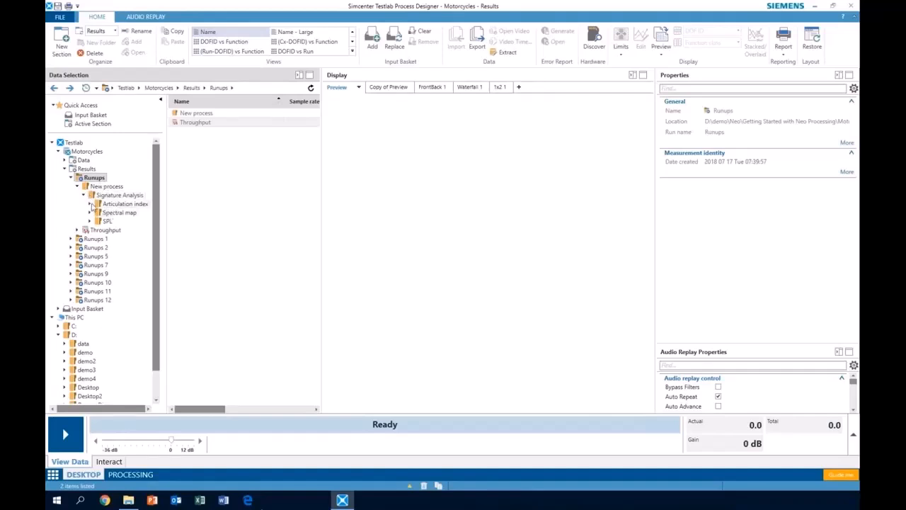
pyautogui.click(120, 204)
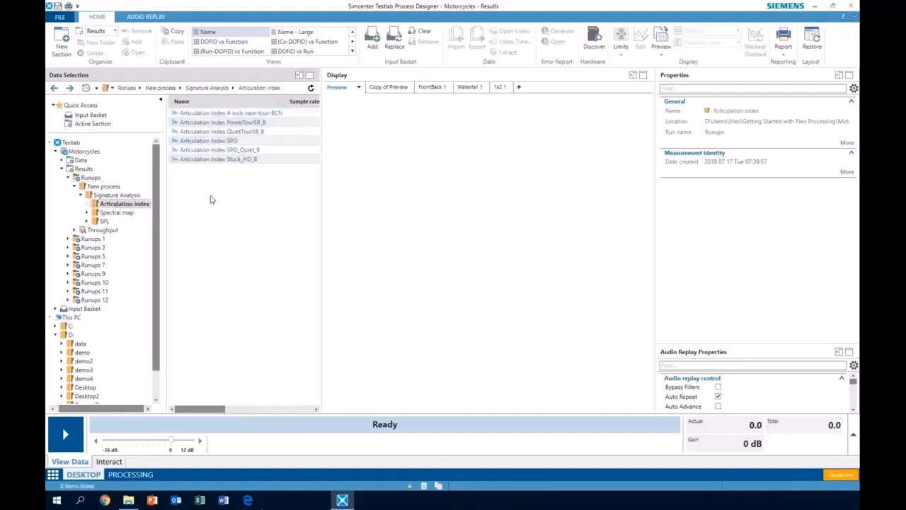
# Plot Articulation Index 4-inch-race-tour-BCN, PowerTourSB_B and SPO_Quiet_B together in the preview display.
pyautogui.click(227, 115)
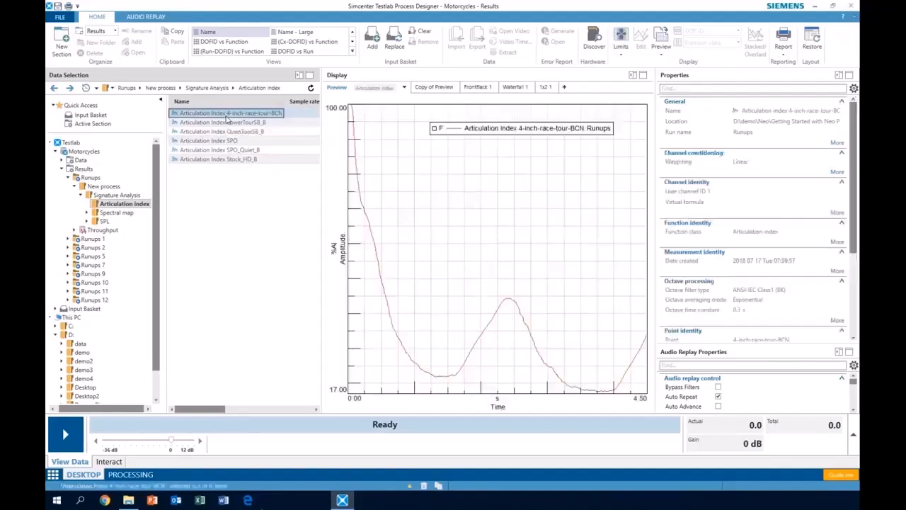
pyautogui.moveTo(227, 124); pyautogui.dragTo(228, 128)
pyautogui.keyDown('ctrl'); pyautogui.click(221, 152); pyautogui.keyUp('ctrl')
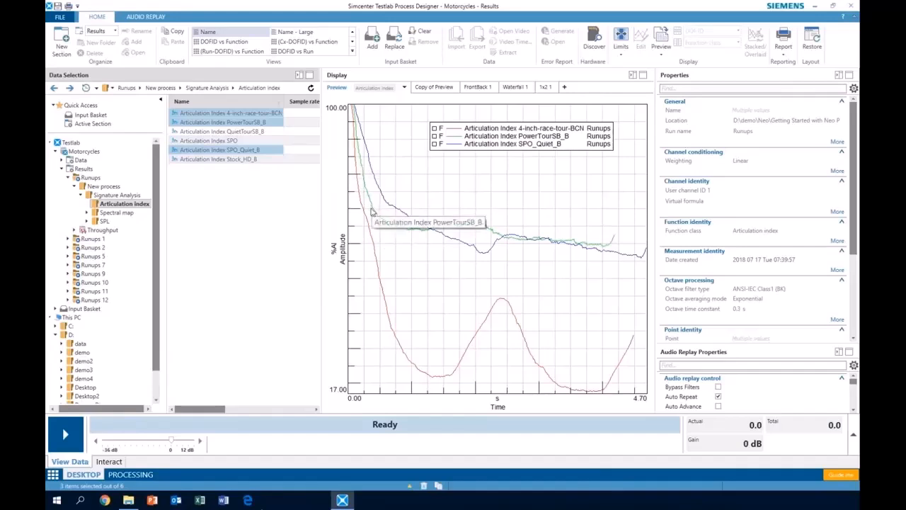
# Set the Y axis format of the articulation index plot to dB/Level.
pyautogui.rightClick(343, 246)
pyautogui.moveTo(364, 275)
pyautogui.click(425, 321)
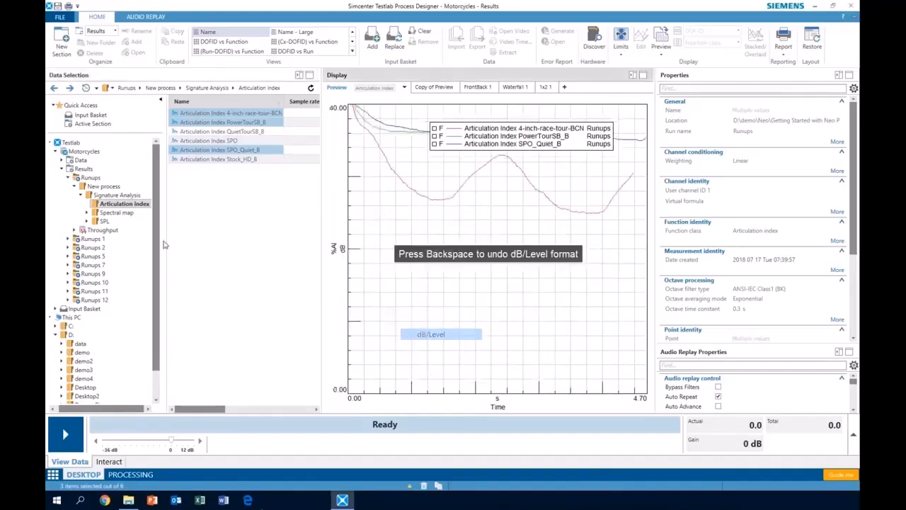
# Plot only Articulation Index PowerTourSB_B and set its Y axis format to Amplitude.
pyautogui.click(231, 124)
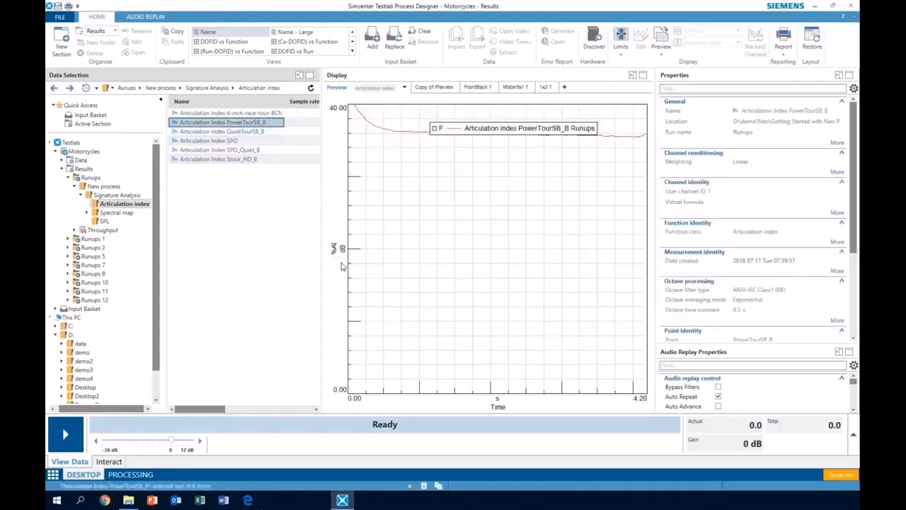
pyautogui.rightClick(459, 408)
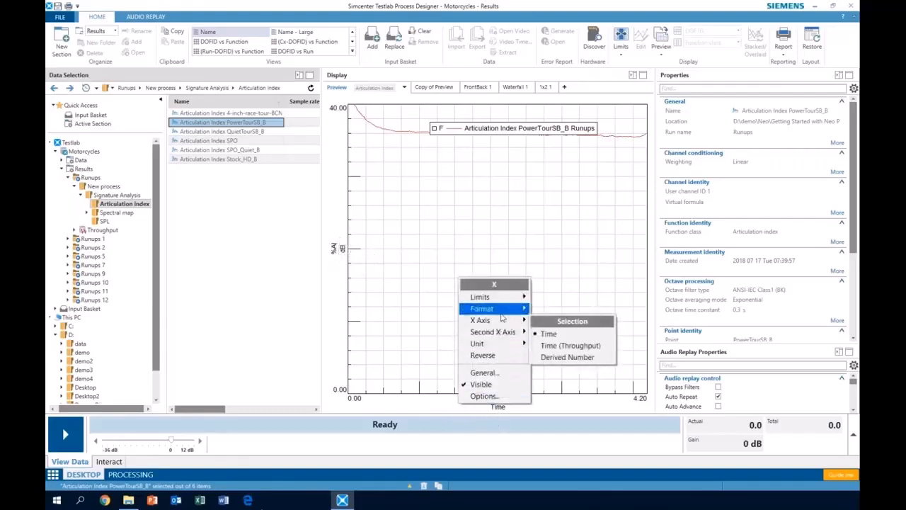
pyautogui.moveTo(478, 315)
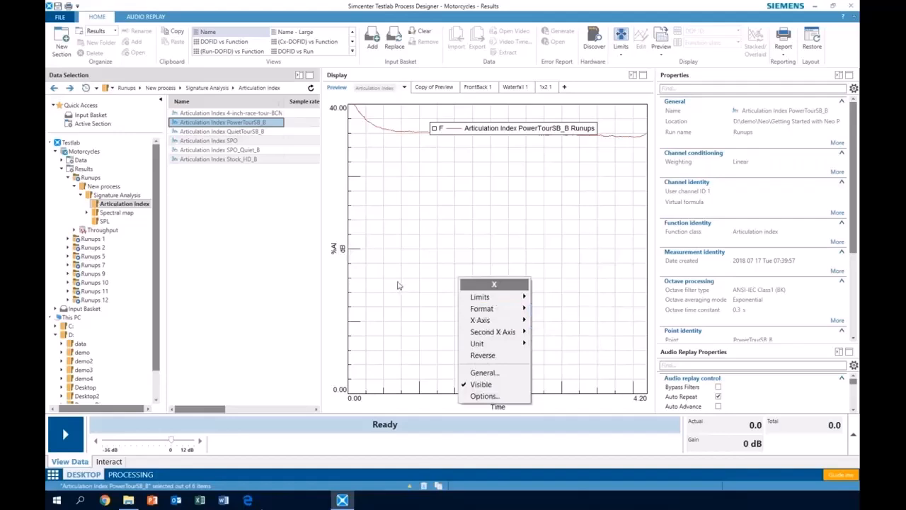
pyautogui.rightClick(342, 250)
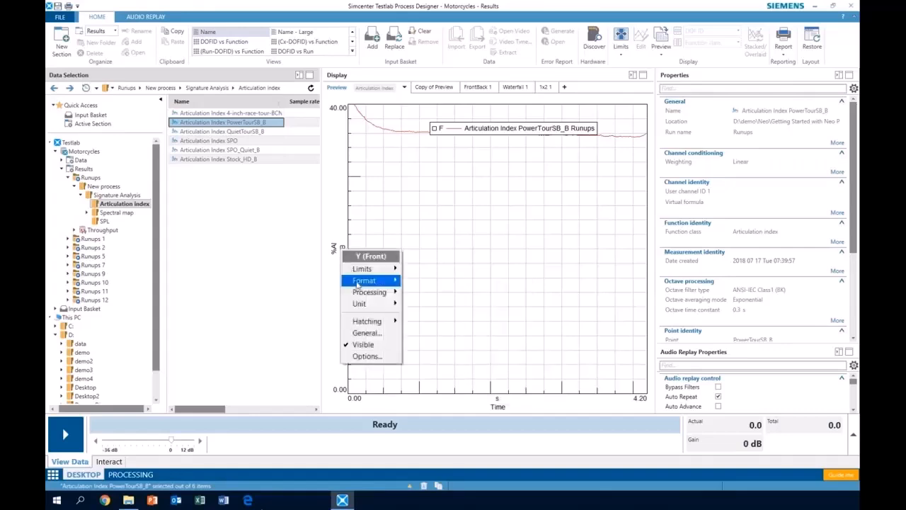
pyautogui.moveTo(358, 284)
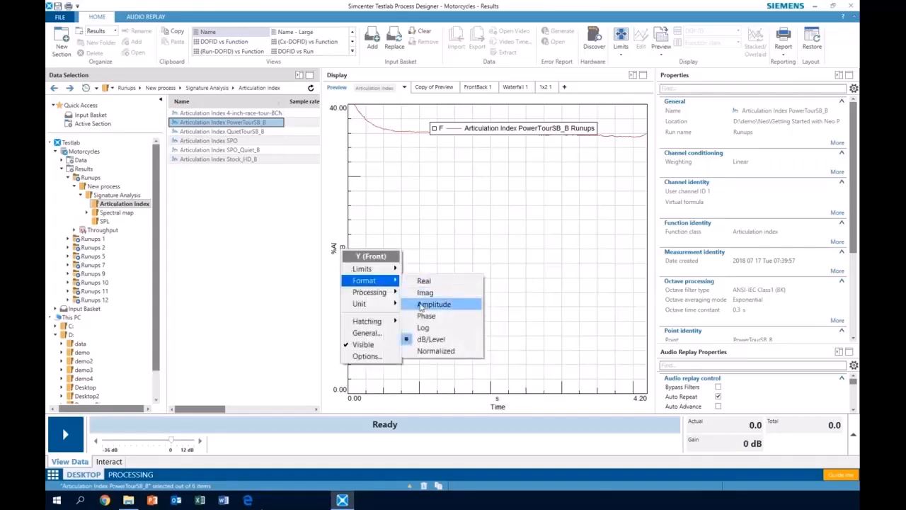
pyautogui.click(420, 306)
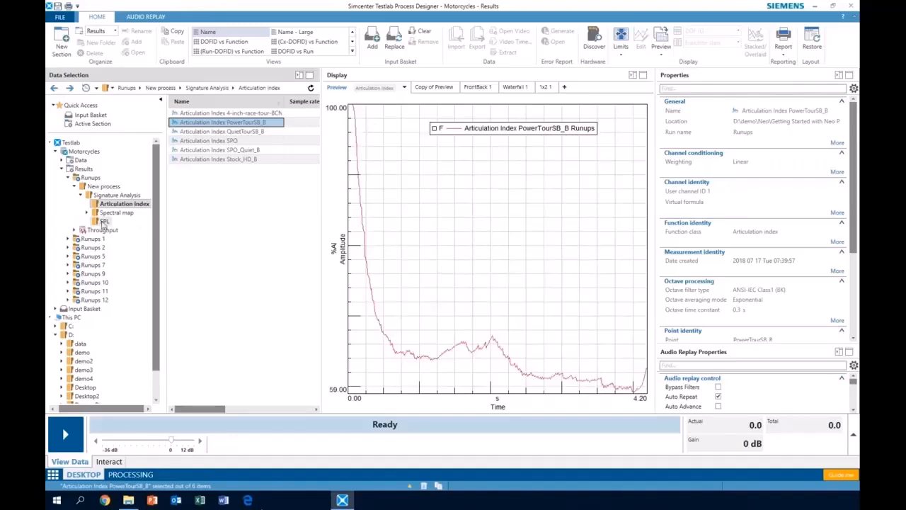
# Plot Overall level 4-inch-race-tour-BCN (A) from the SPL folder and set its Y axis format to dB/Level.
pyautogui.click(104, 221)
pyautogui.click(237, 113)
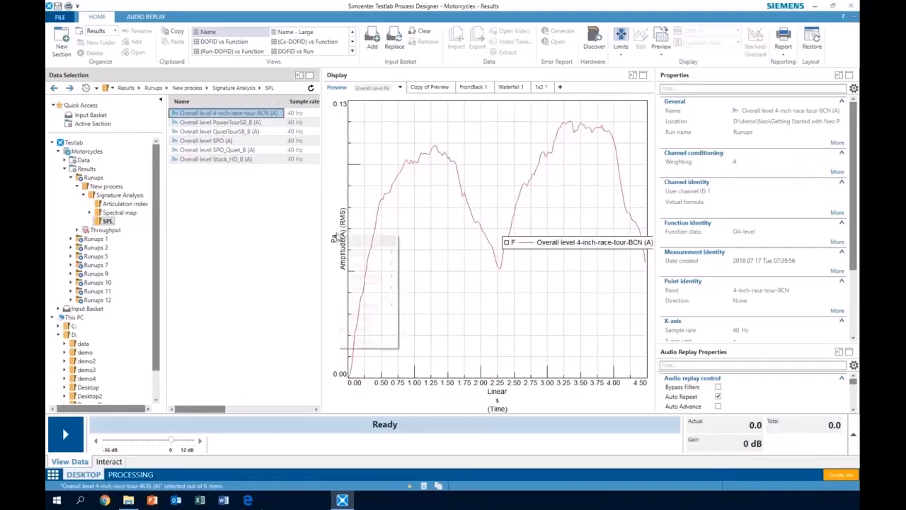
pyautogui.rightClick(337, 237)
pyautogui.moveTo(361, 265)
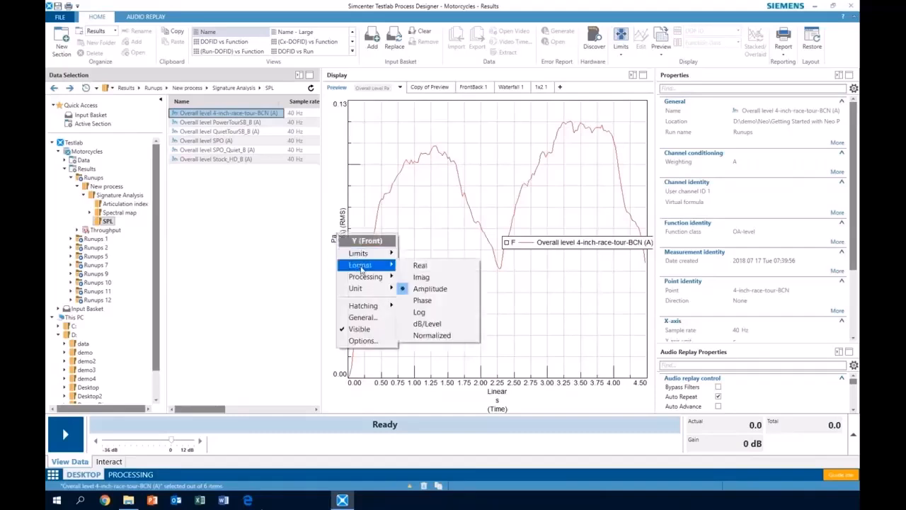
pyautogui.click(428, 323)
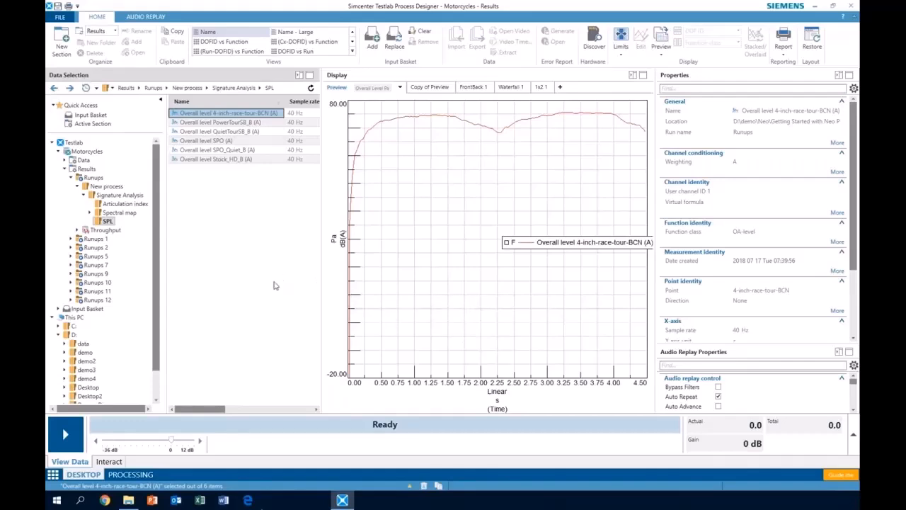
# Overlay the QuietTourSB_B and SPO overall levels from SPL, followed by the same two curves from Articulation index.
pyautogui.click(125, 204)
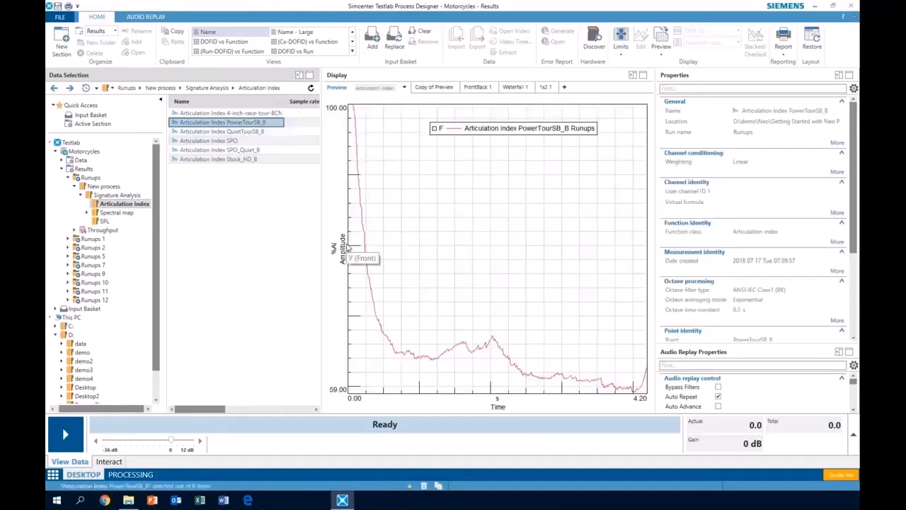
pyautogui.click(104, 221)
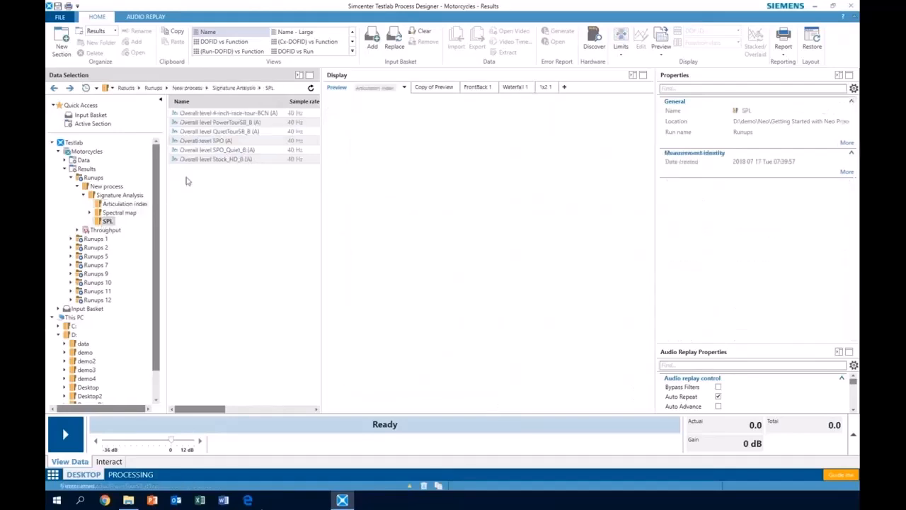
pyautogui.click(214, 141)
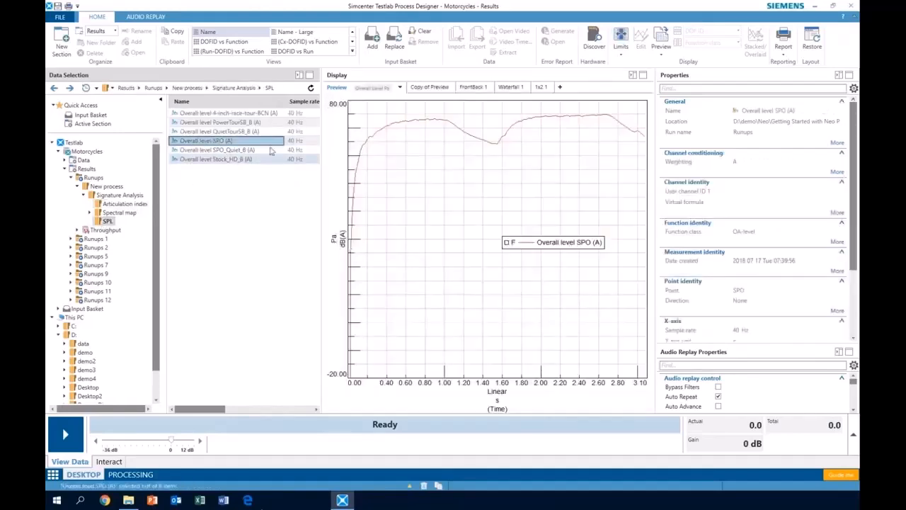
pyautogui.keyDown('ctrl'); pyautogui.click(240, 132); pyautogui.keyUp('ctrl')
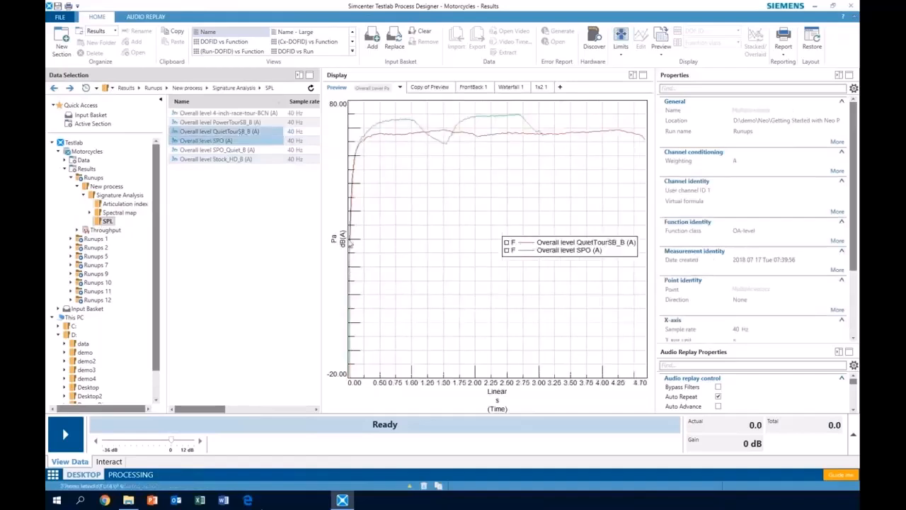
pyautogui.click(140, 204)
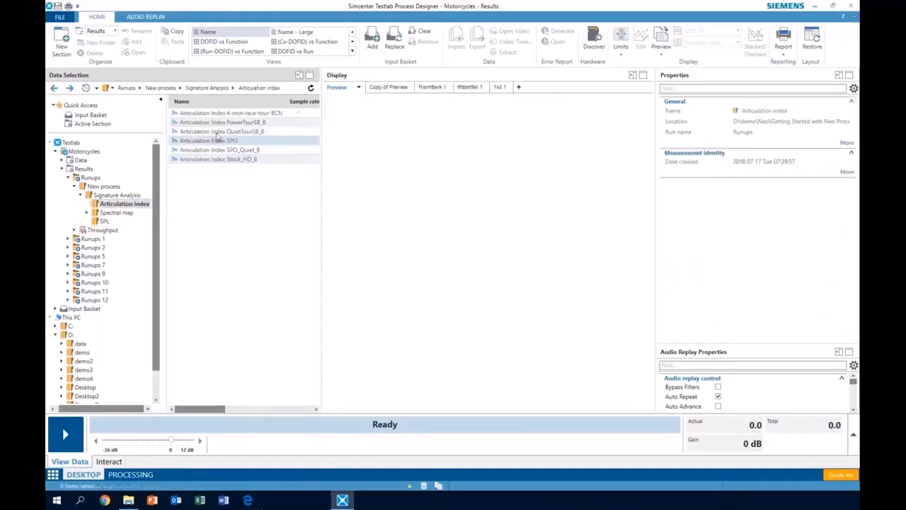
pyautogui.keyDown('ctrl'); pyautogui.click(221, 142); pyautogui.keyUp('ctrl')
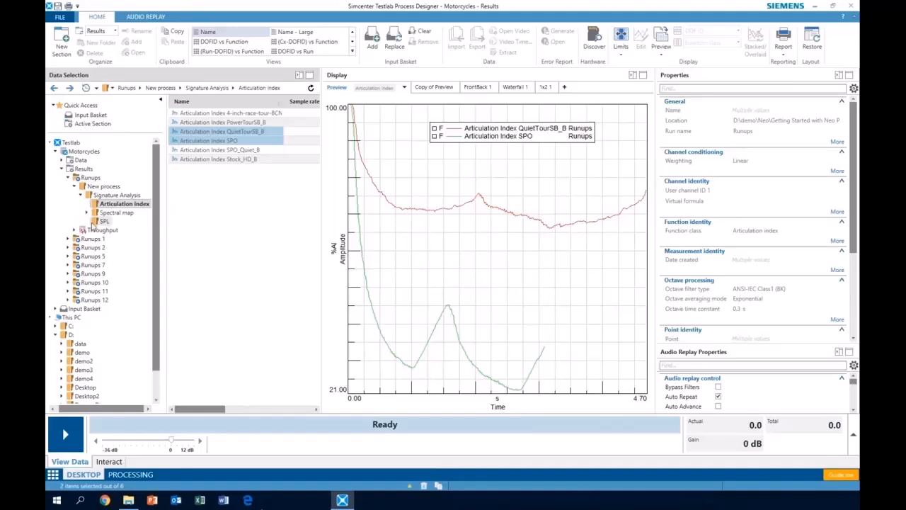
# Collapse the Runups subfolders, select the Runups run in Results, and show its data in the DOFID vs Function view.
pyautogui.click(69, 178)
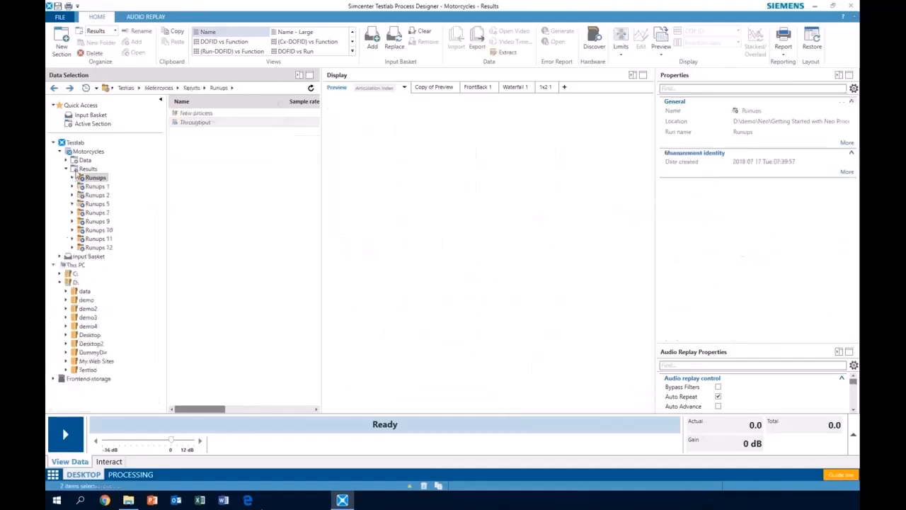
pyautogui.click(65, 170)
pyautogui.click(66, 169)
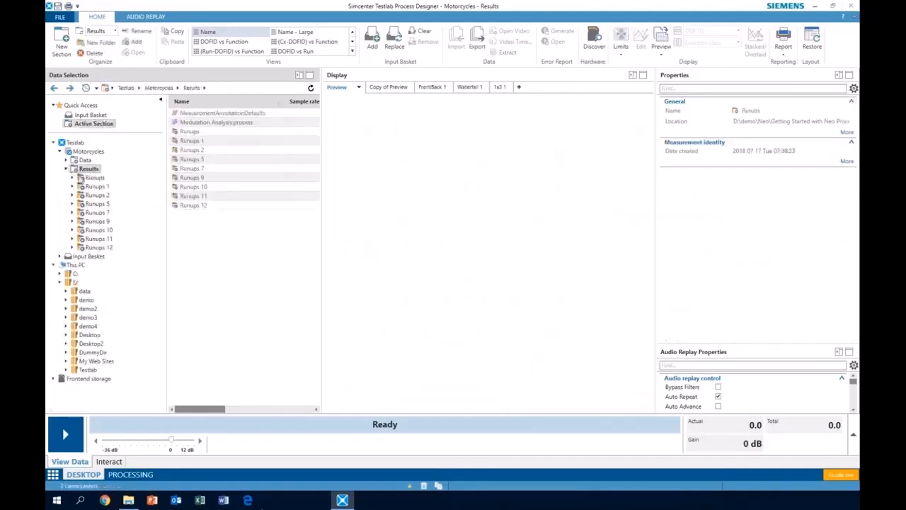
pyautogui.click(85, 179)
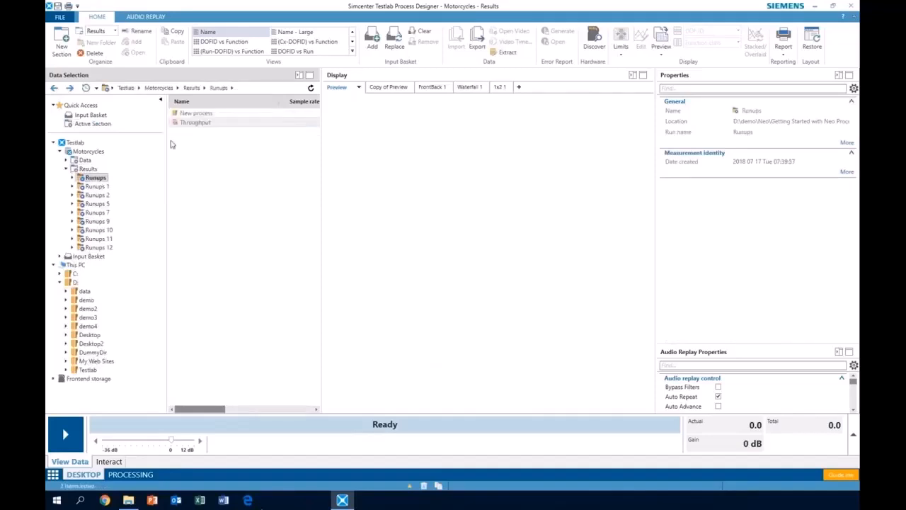
pyautogui.click(226, 43)
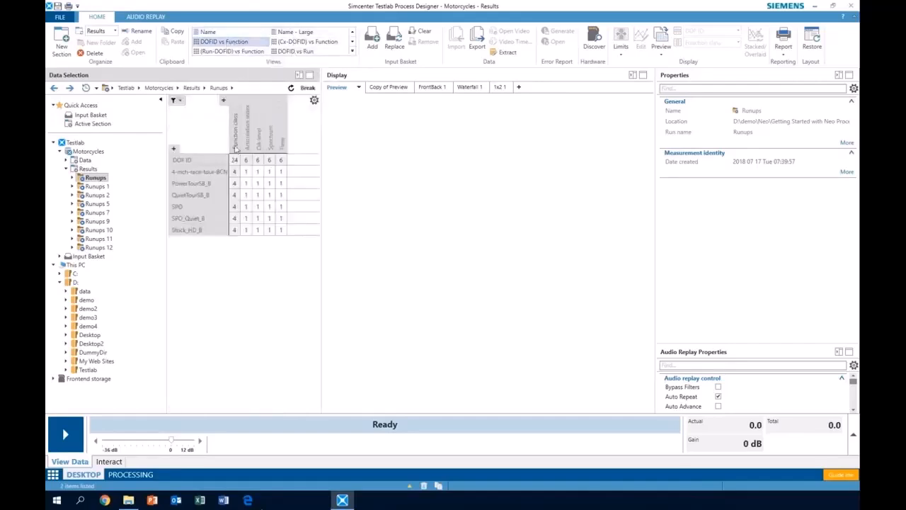
pyautogui.click(209, 33)
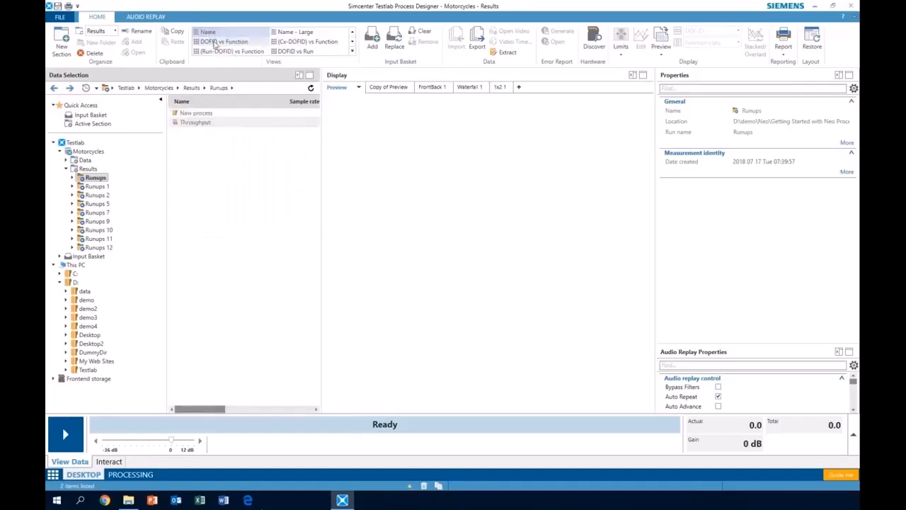
pyautogui.click(216, 43)
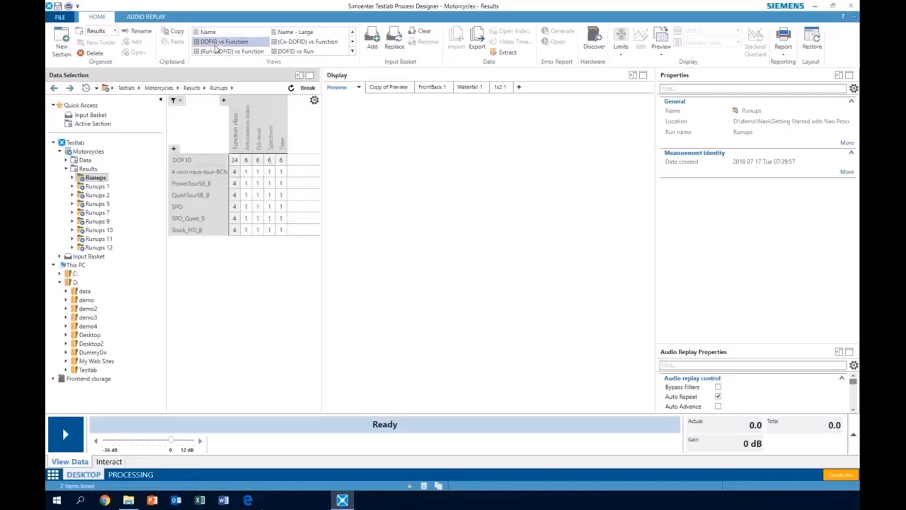
pyautogui.click(102, 178)
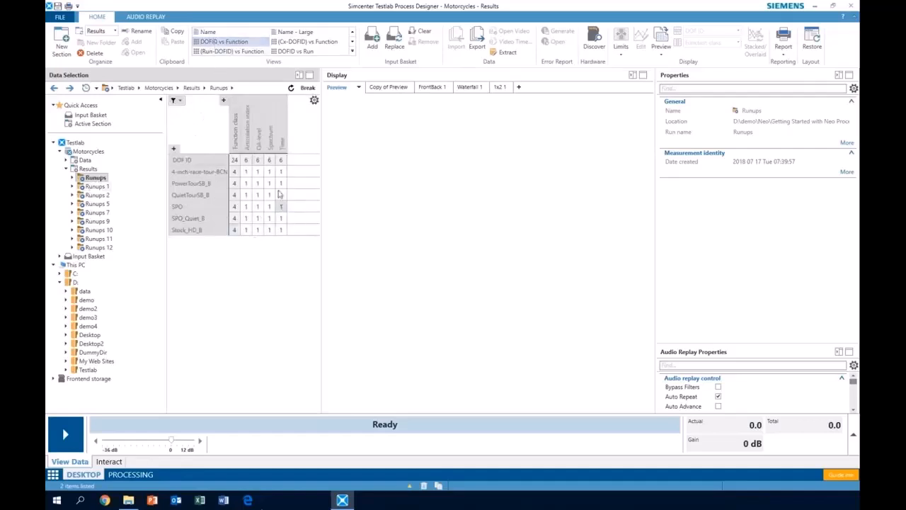
# Plot the articulation index and overall level of PowerTourSB_B, SPO and Stock_HD_B together from the matrix.
pyautogui.click(245, 183)
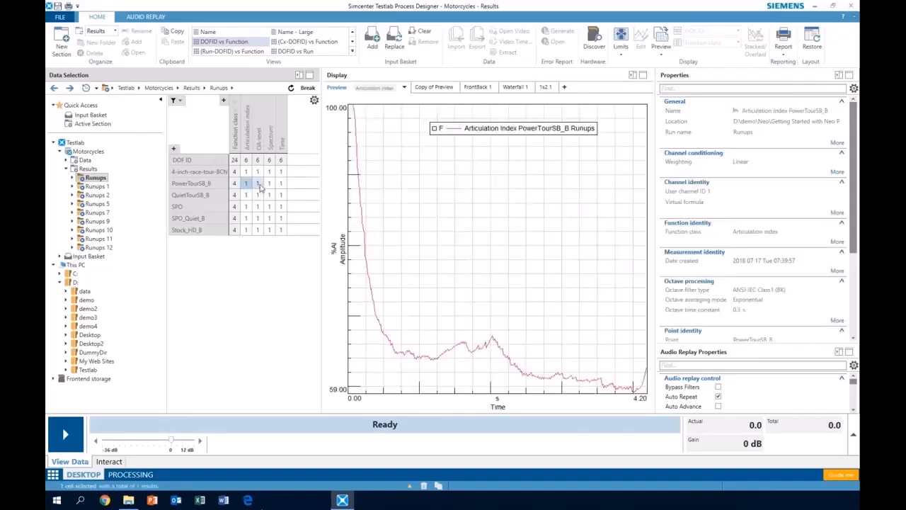
pyautogui.keyDown('ctrl'); pyautogui.click(258, 184); pyautogui.keyUp('ctrl')
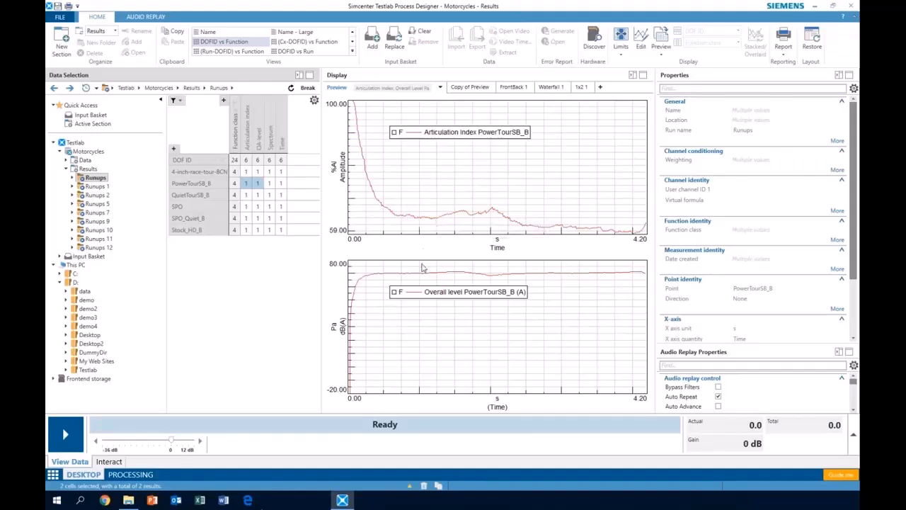
pyautogui.keyDown('ctrl'); pyautogui.click(247, 206); pyautogui.keyUp('ctrl')
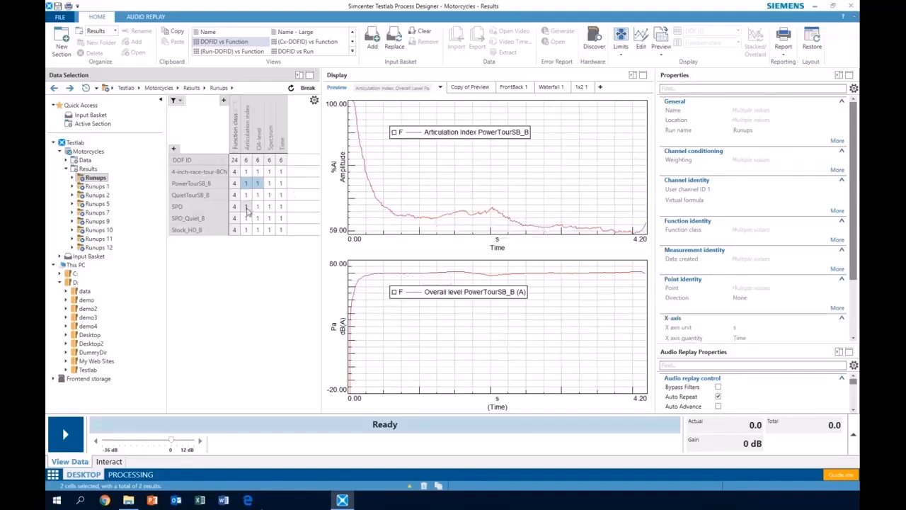
pyautogui.keyDown('ctrl'); pyautogui.click(257, 206); pyautogui.keyUp('ctrl')
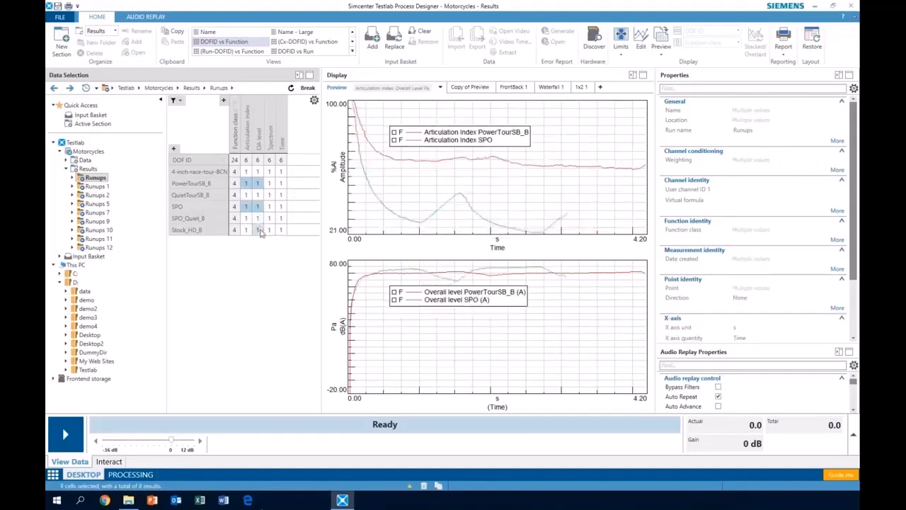
pyautogui.keyDown('ctrl'); pyautogui.click(258, 229); pyautogui.keyUp('ctrl')
pyautogui.keyDown('ctrl'); pyautogui.click(247, 230); pyautogui.keyUp('ctrl')
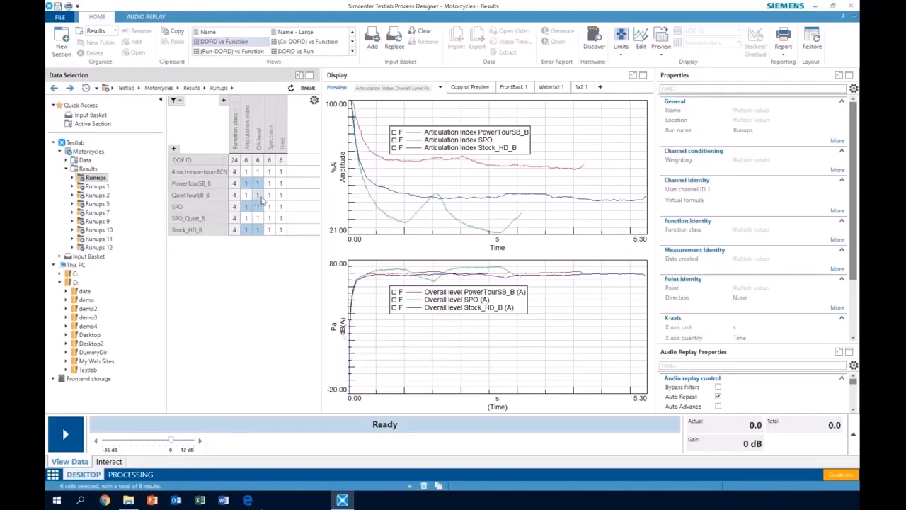
# Reselect the Runups run and plot articulation index and overall level for PowerTourSB_B, SPO, SPO_Quiet_B and Stock_HD_B.
pyautogui.click(80, 179)
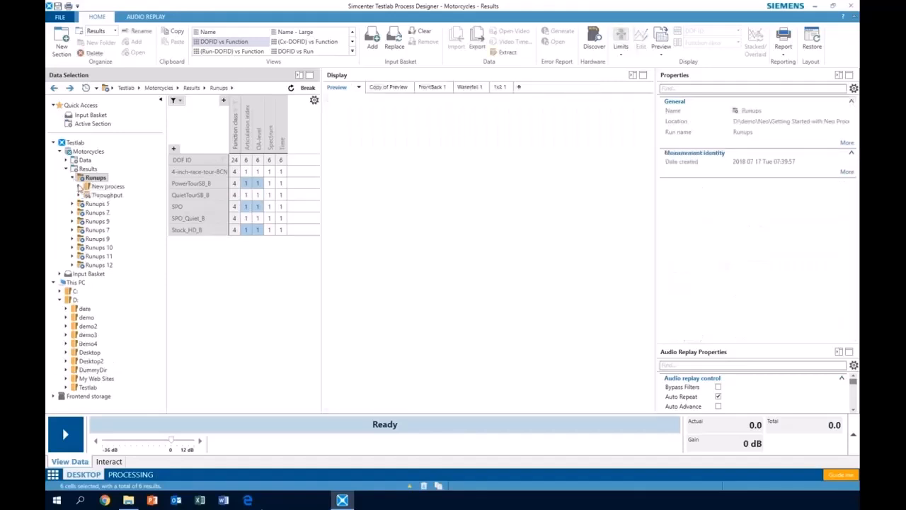
pyautogui.click(74, 178)
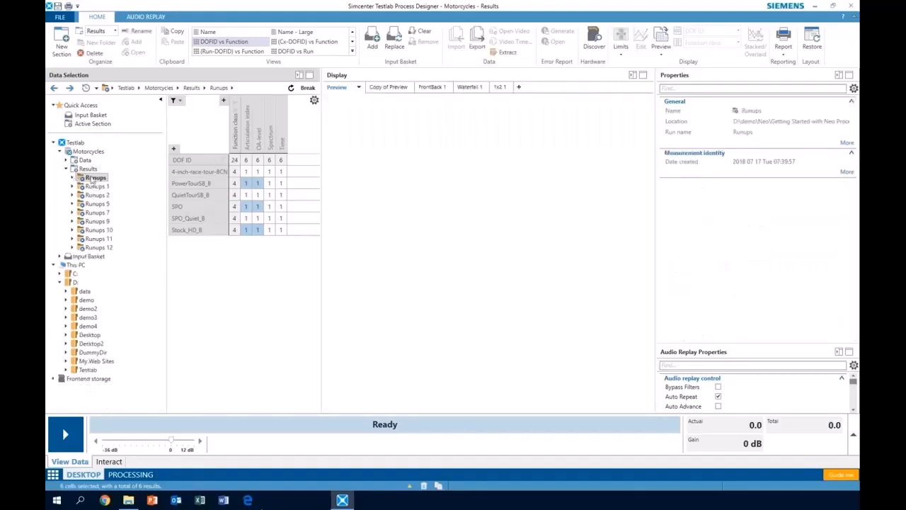
pyautogui.click(246, 183)
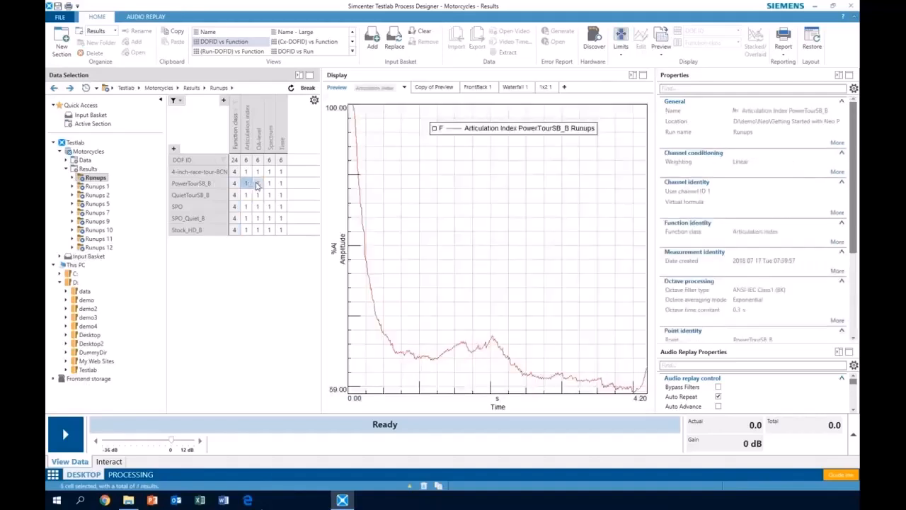
pyautogui.keyDown('ctrl'); pyautogui.click(257, 184); pyautogui.keyUp('ctrl')
pyautogui.keyDown('ctrl'); pyautogui.click(246, 206); pyautogui.keyUp('ctrl')
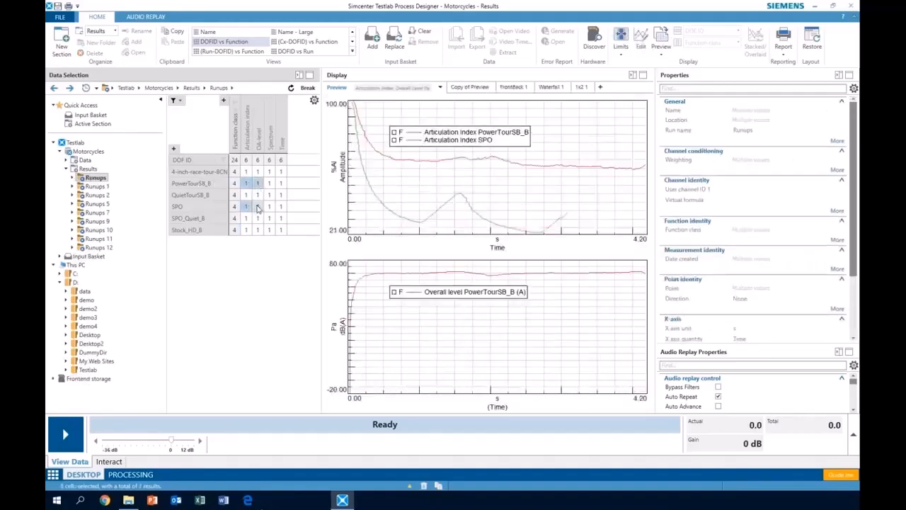
pyautogui.keyDown('ctrl'); pyautogui.click(257, 206); pyautogui.keyUp('ctrl')
pyautogui.keyDown('ctrl'); pyautogui.click(259, 232); pyautogui.keyUp('ctrl')
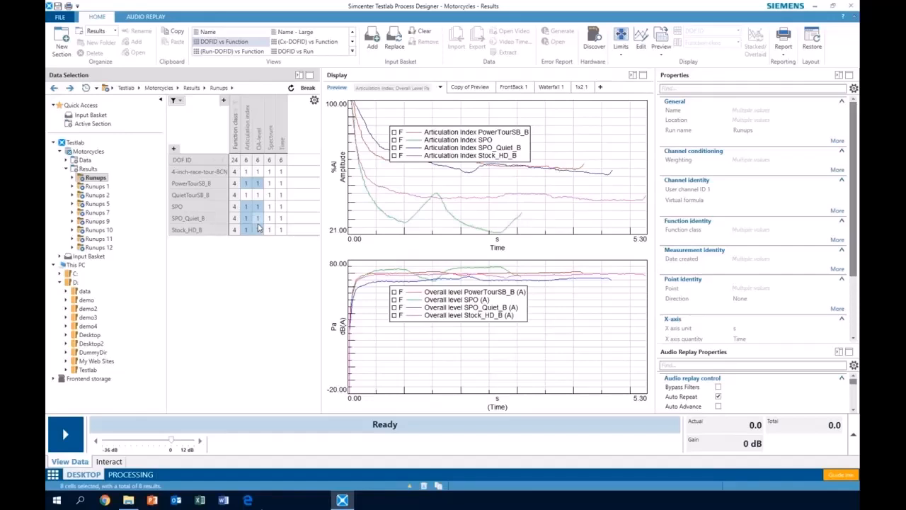
# Plot the spectrum colormaps of PowerTourSB_B, QuietTourSB_B, SPO and SPO_Quiet_B from the matrix.
pyautogui.click(273, 186)
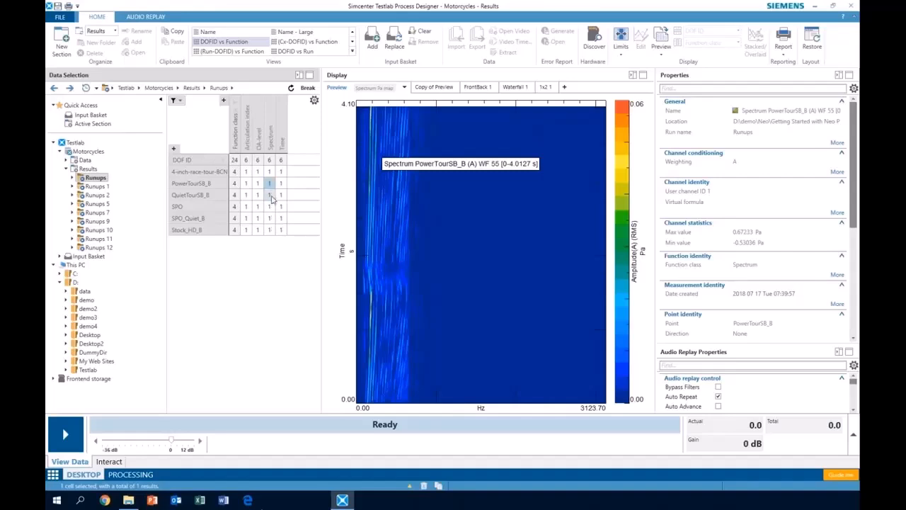
pyautogui.keyDown('ctrl'); pyautogui.click(270, 195); pyautogui.keyUp('ctrl')
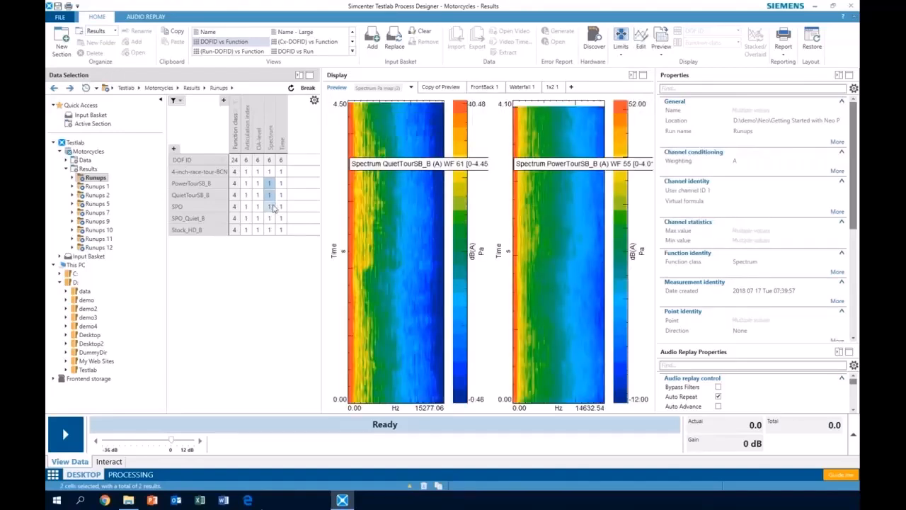
pyautogui.keyDown('shift'); pyautogui.click(272, 219); pyautogui.keyUp('shift')
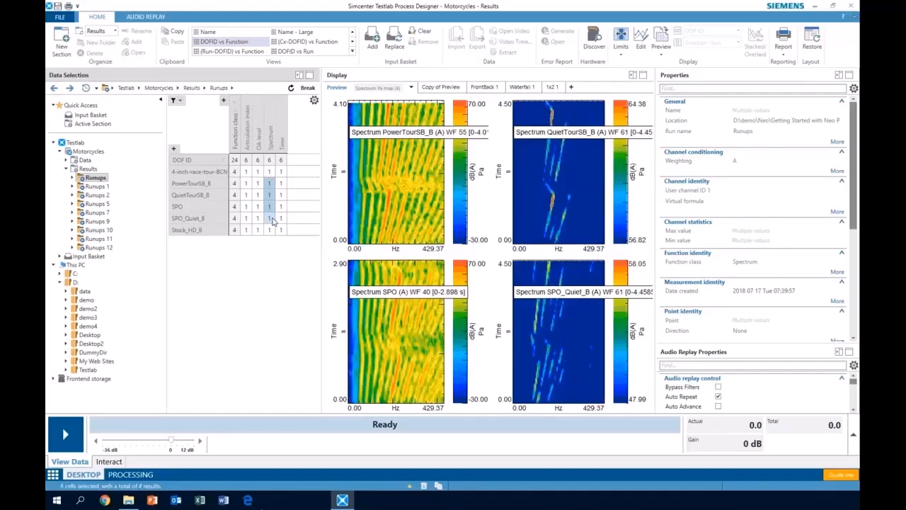
# Stack the PowerTourSB_B and QuietTourSB_B spectrum colormaps one above the other in the preview layout, and plot SPO and SPO_Quiet_B in it.
pyautogui.click(269, 184)
pyautogui.keyDown('ctrl'); pyautogui.click(270, 195); pyautogui.keyUp('ctrl')
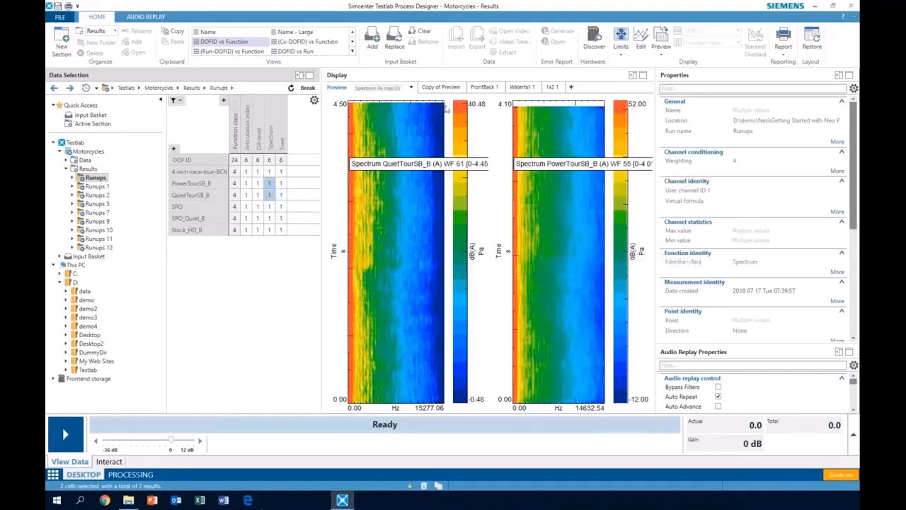
pyautogui.click(411, 88)
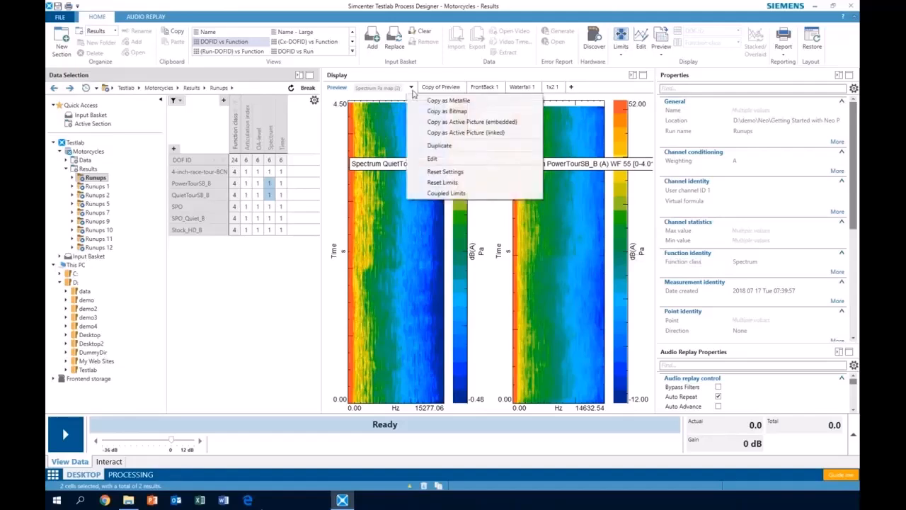
pyautogui.click(449, 159)
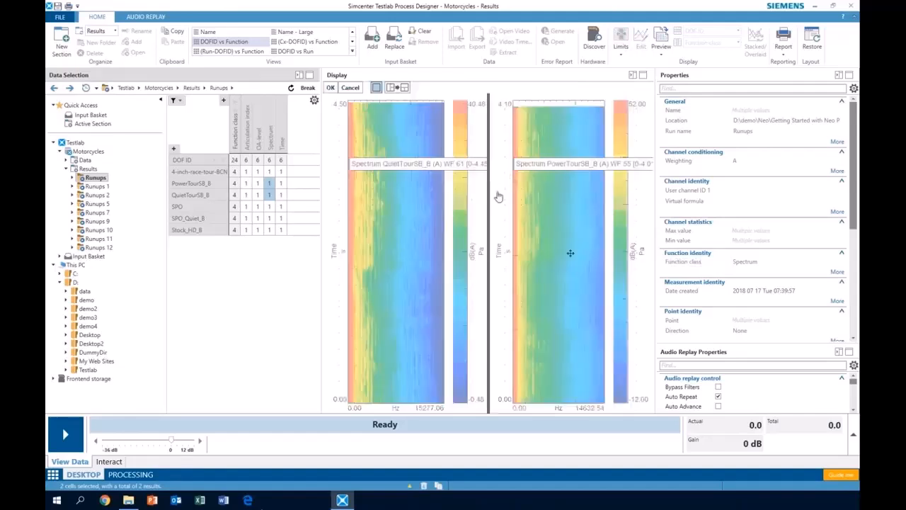
pyautogui.moveTo(570, 255); pyautogui.dragTo(488, 333)
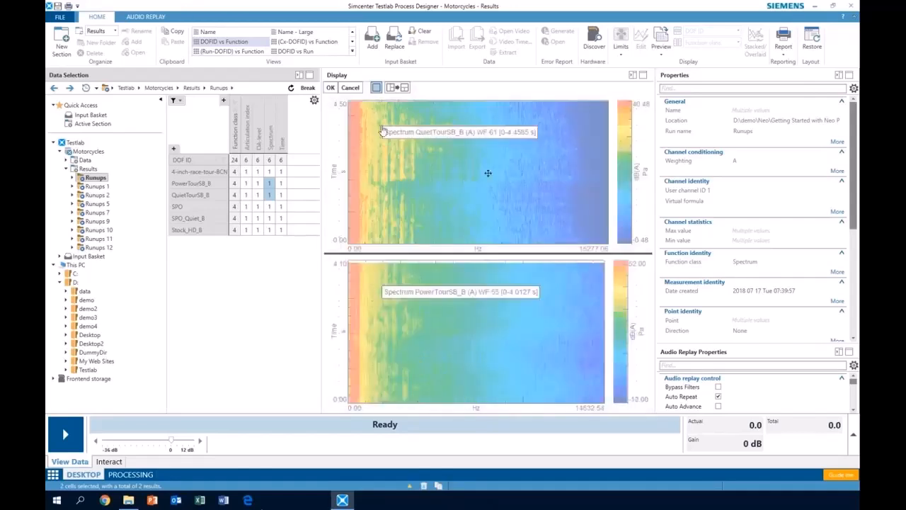
pyautogui.click(331, 87)
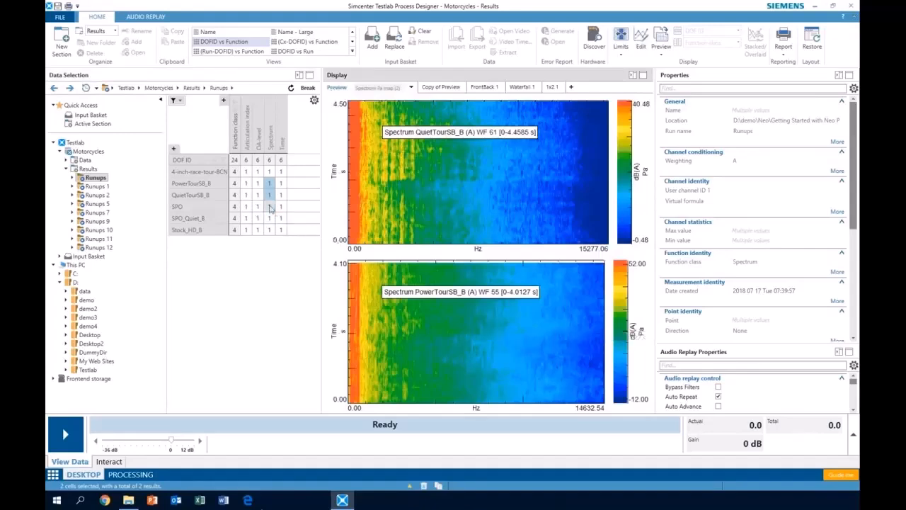
pyautogui.moveTo(270, 207); pyautogui.dragTo(273, 224)
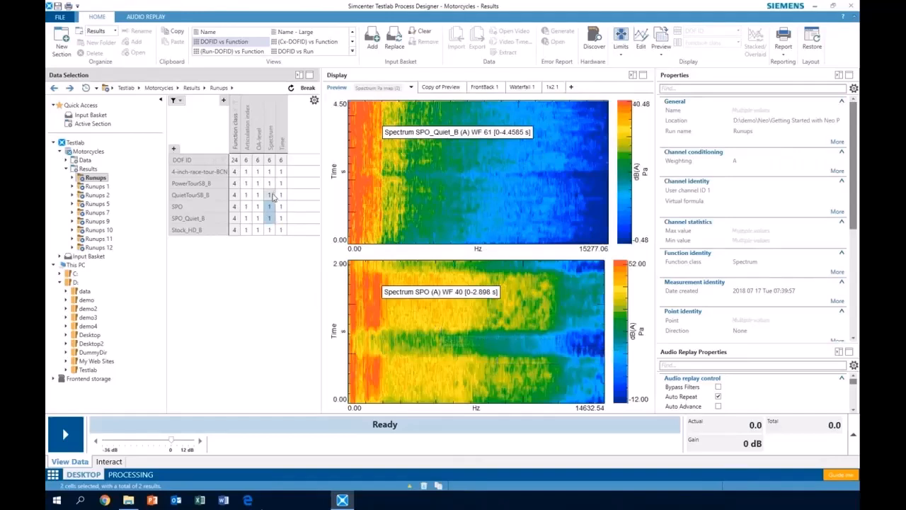
# Review the list of loaded and available Simcenter Testlab add-ins, then return to the Motorcycles results.
pyautogui.click(60, 17)
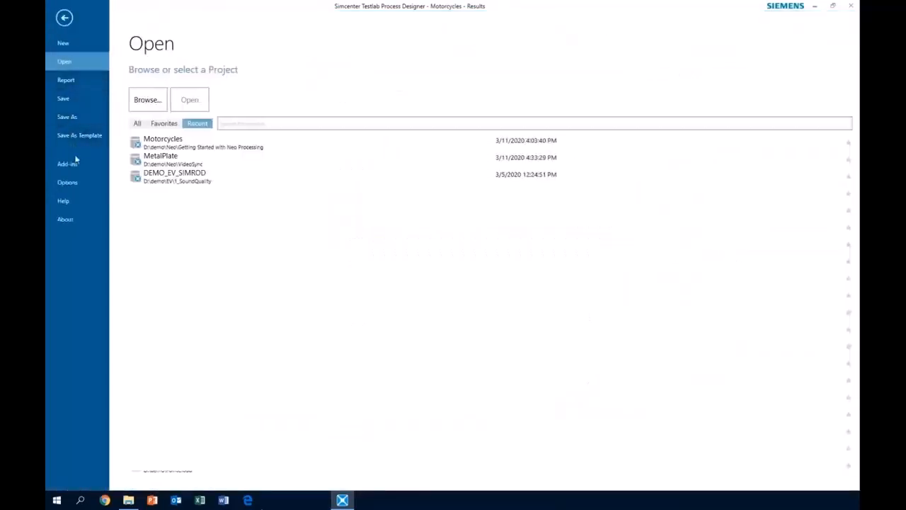
pyautogui.click(67, 163)
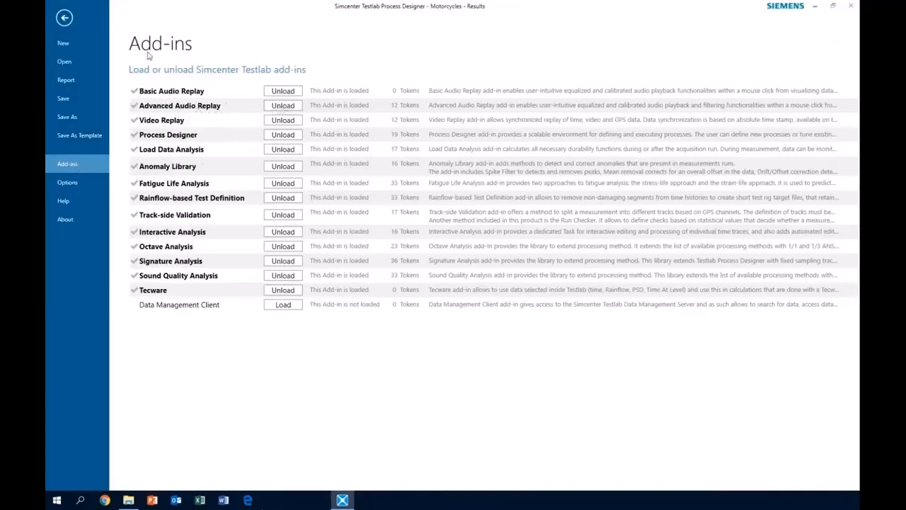
pyautogui.click(64, 19)
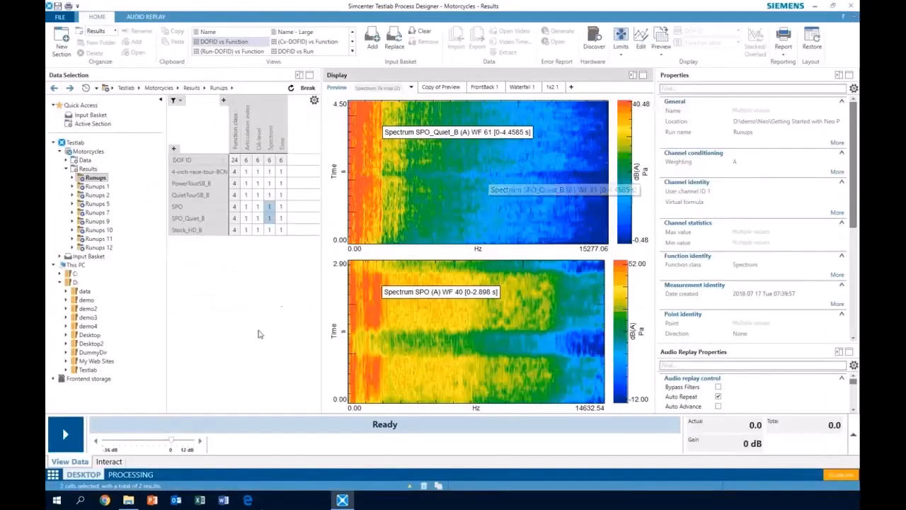
# Replay the audio of the two spectrum colormaps, switching playback between SPO_Quiet_B and SPO, and stop it.
pyautogui.click(70, 437)
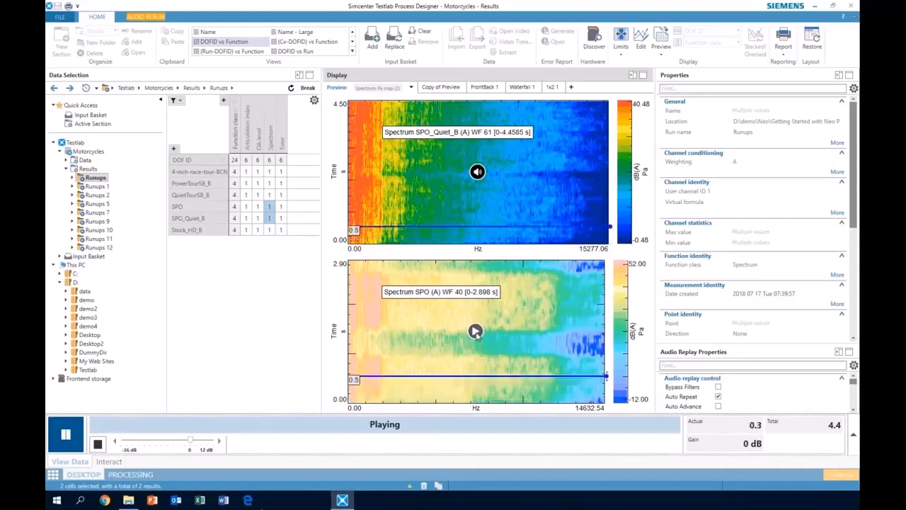
pyautogui.click(475, 332)
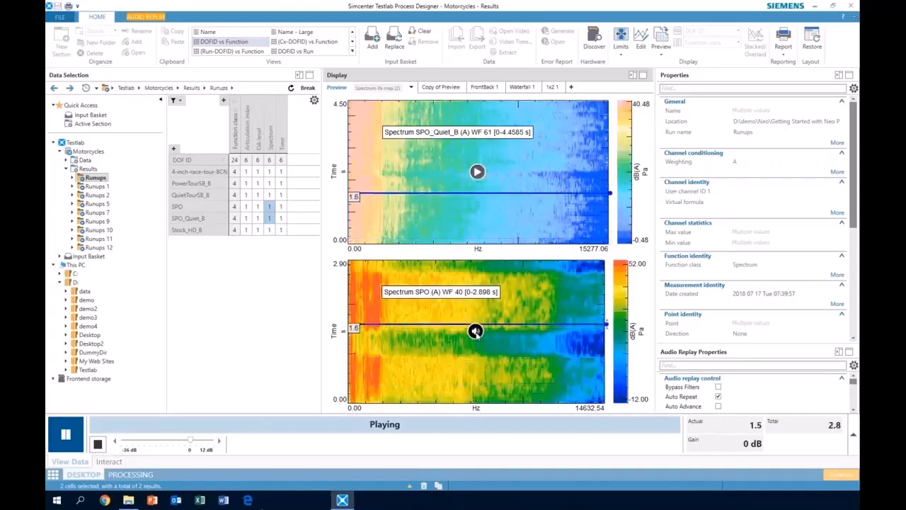
pyautogui.click(477, 172)
pyautogui.click(476, 331)
pyautogui.press('Escape')
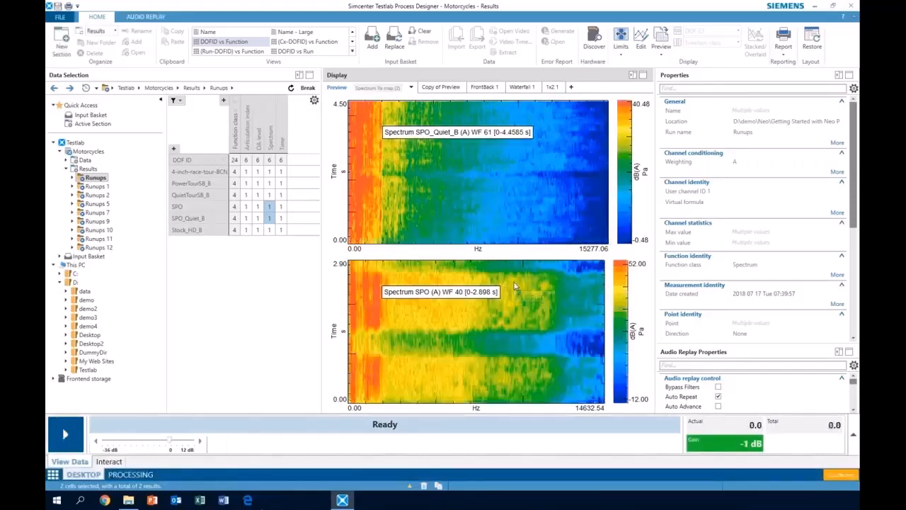
# Examine the cursor, display and copy options offered for the SPO_Quiet_B and SPO colormaps.
pyautogui.rightClick(497, 190)
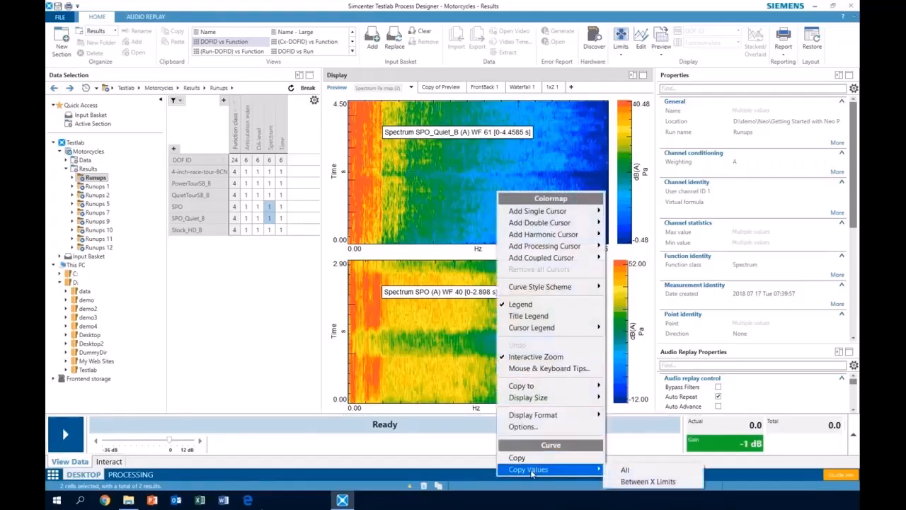
pyautogui.rightClick(462, 347)
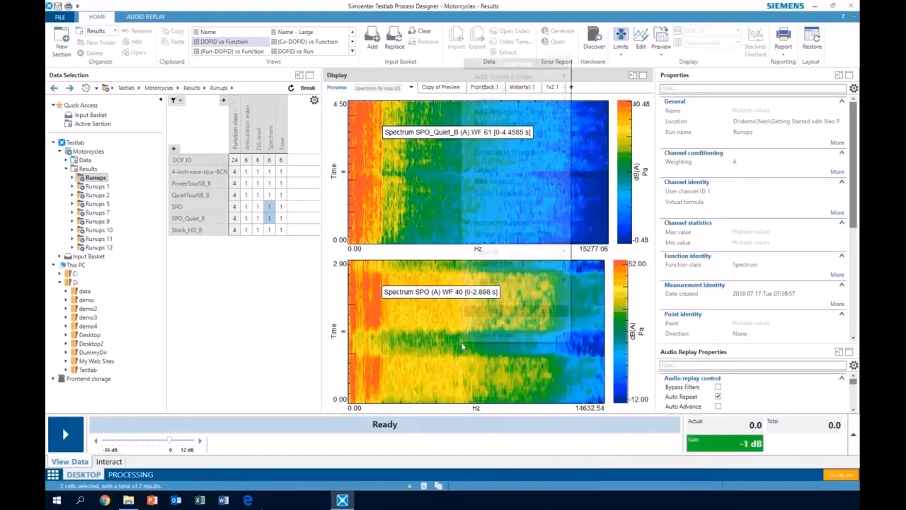
pyautogui.moveTo(505, 339)
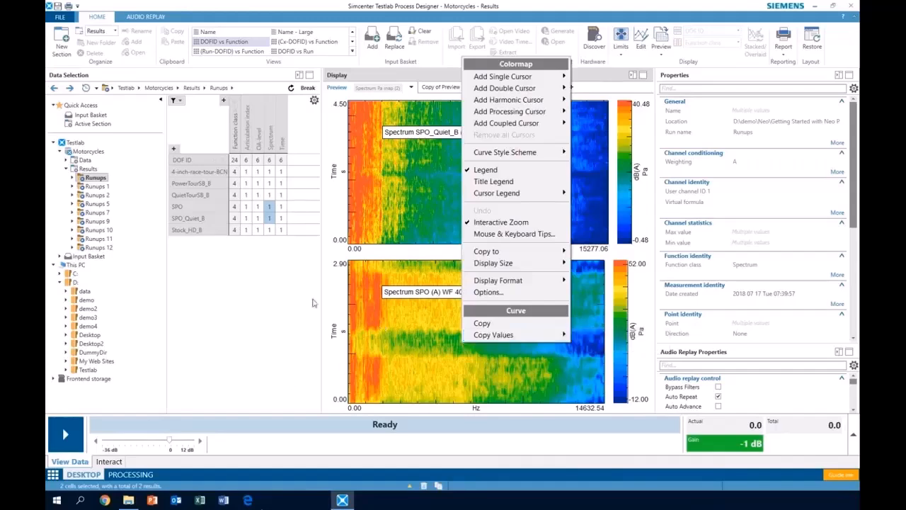
# Add the QuietTourSB_B and PowerTourSB_B spectra to the preview, then replay audio from the four colormaps, switching between them, and stop playback.
pyautogui.keyDown('ctrl'); pyautogui.click(270, 194); pyautogui.keyUp('ctrl')
pyautogui.keyDown('ctrl'); pyautogui.click(269, 185); pyautogui.keyUp('ctrl')
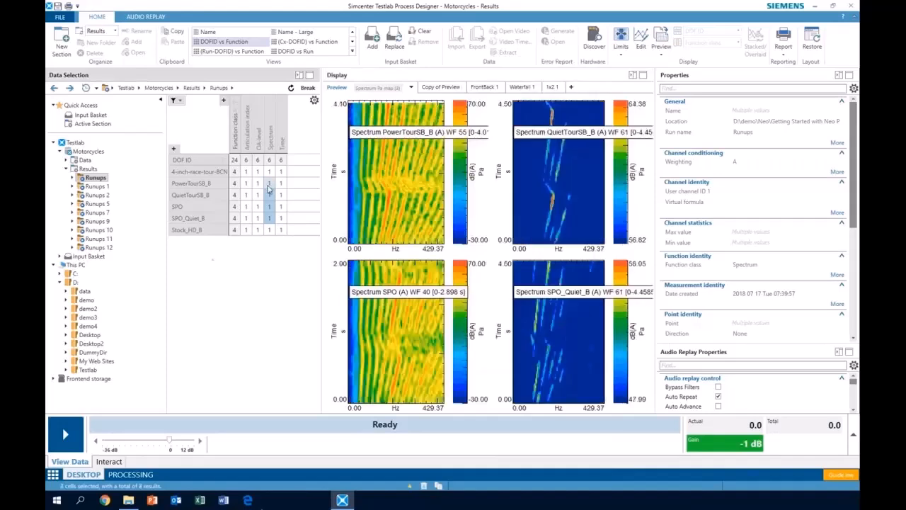
pyautogui.click(66, 434)
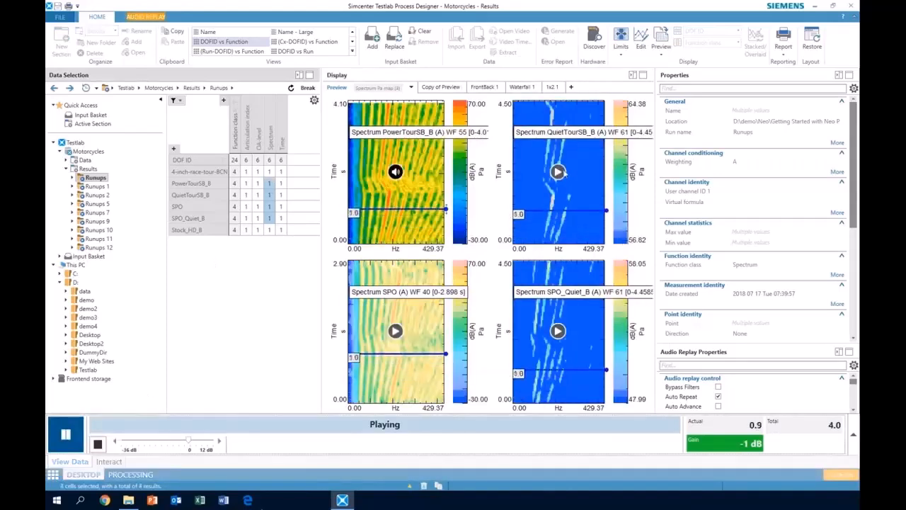
pyautogui.click(561, 173)
pyautogui.click(559, 331)
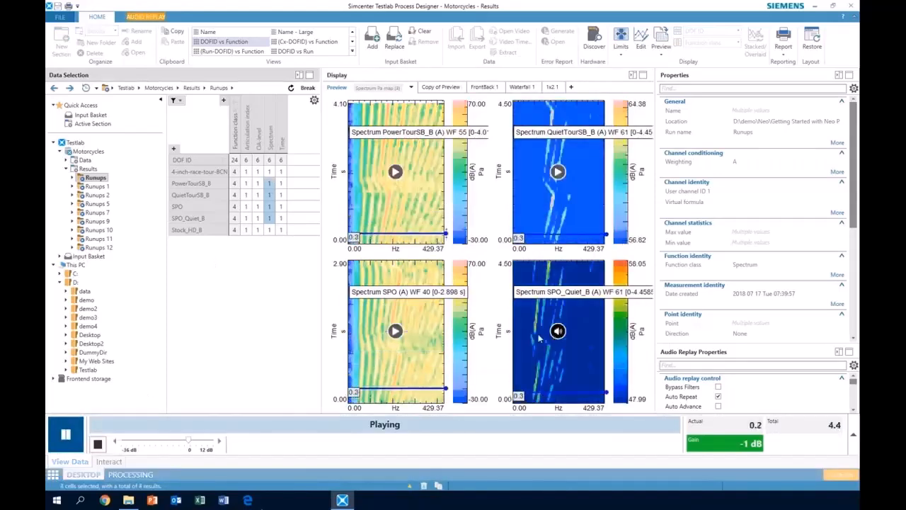
pyautogui.click(395, 330)
pyautogui.click(395, 171)
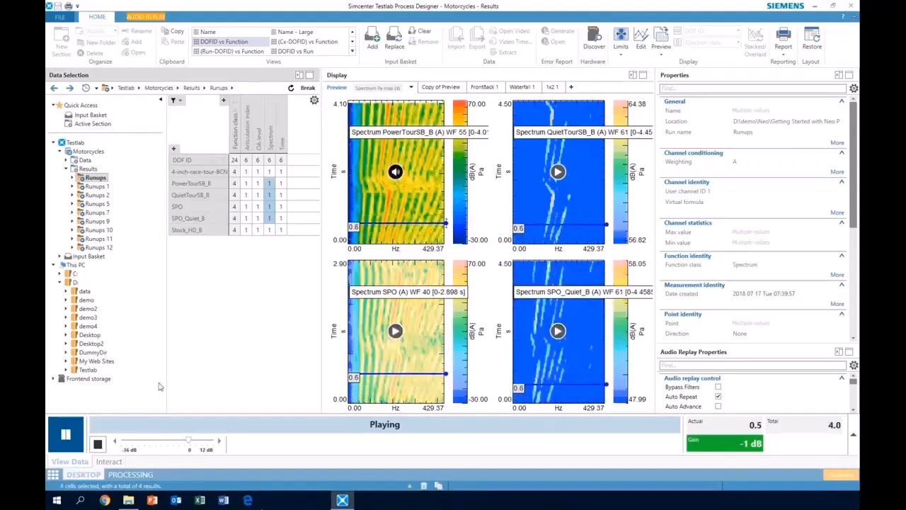
pyautogui.click(98, 445)
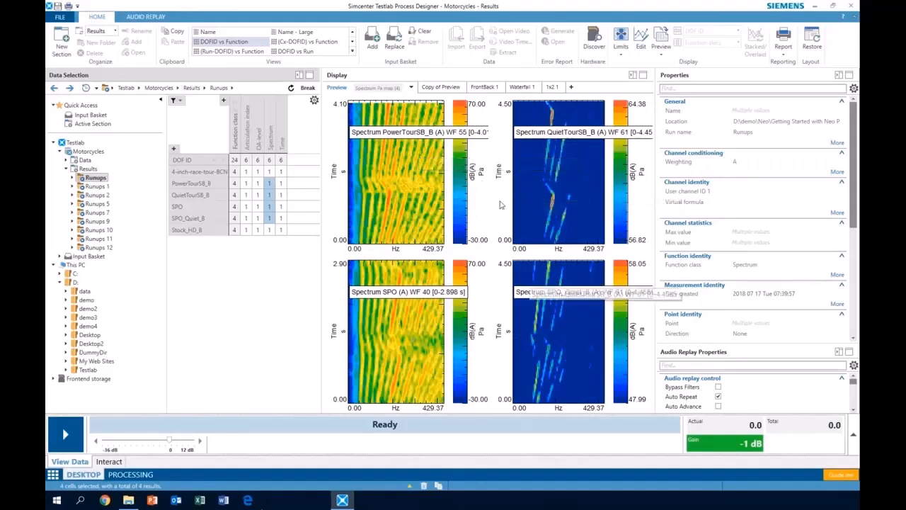
# Duplicate the preview display containing the four spectrum colormaps and return to the preview.
pyautogui.click(412, 88)
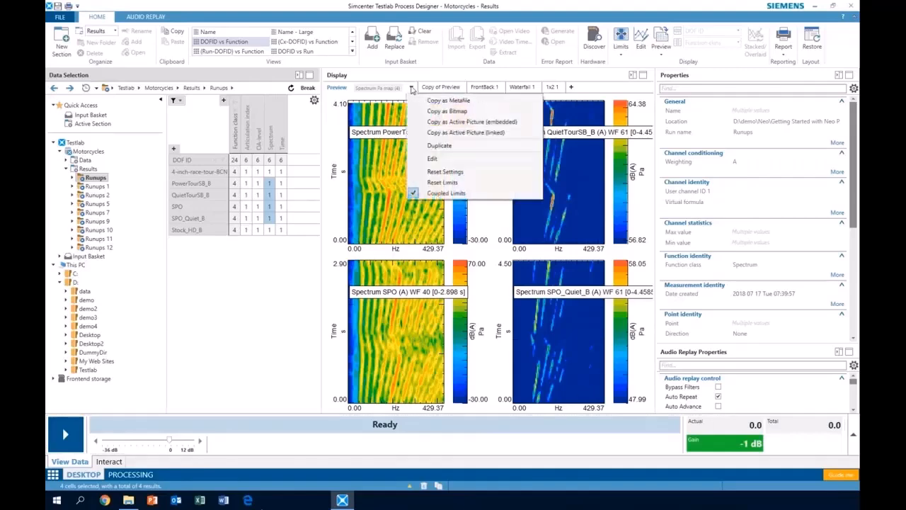
pyautogui.click(440, 146)
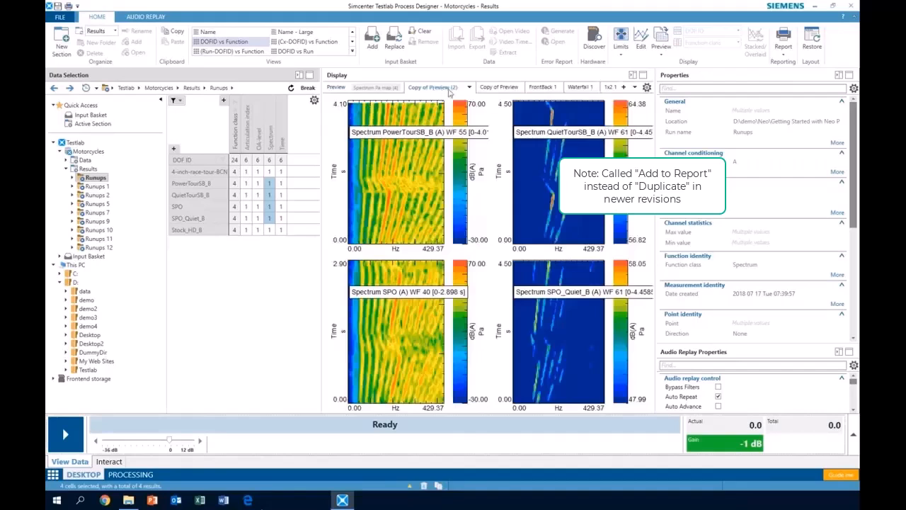
pyautogui.click(347, 88)
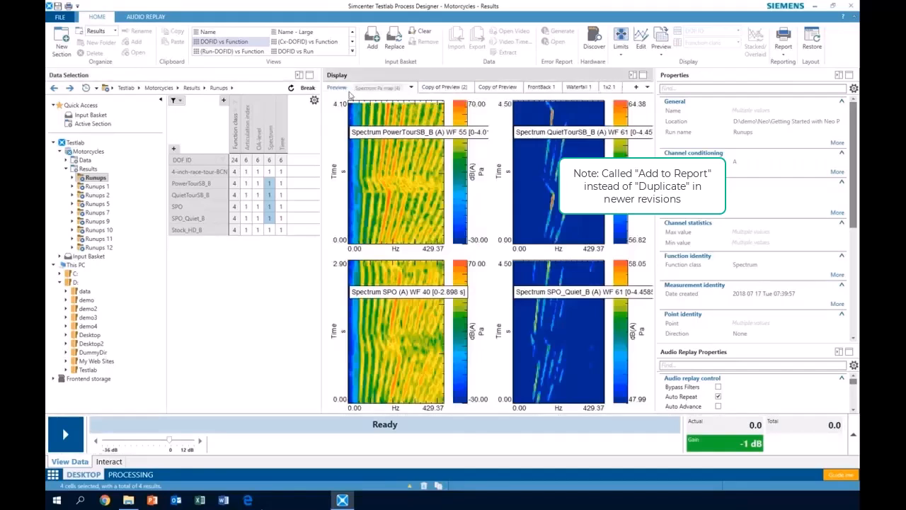
# Preview overall-level curves, ending with SPO, and compare with the duplicated four-colormap display.
pyautogui.click(246, 195)
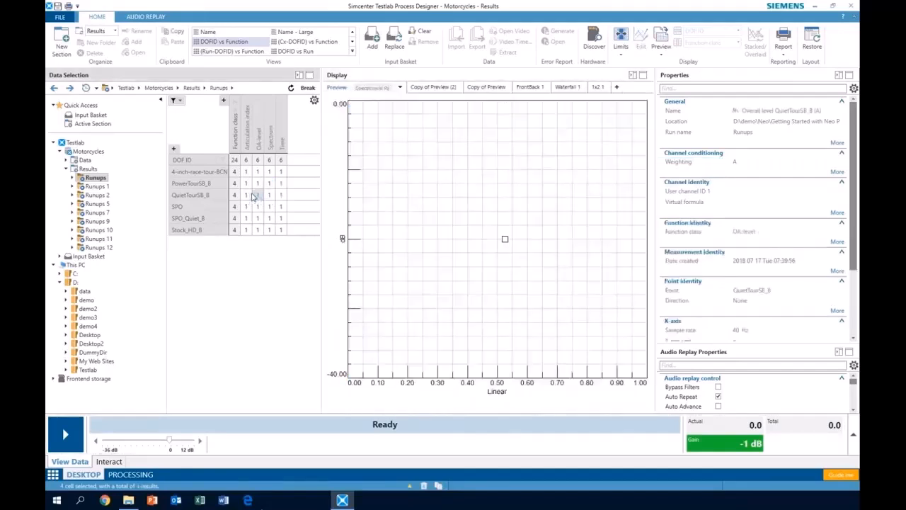
pyautogui.click(257, 219)
pyautogui.click(257, 206)
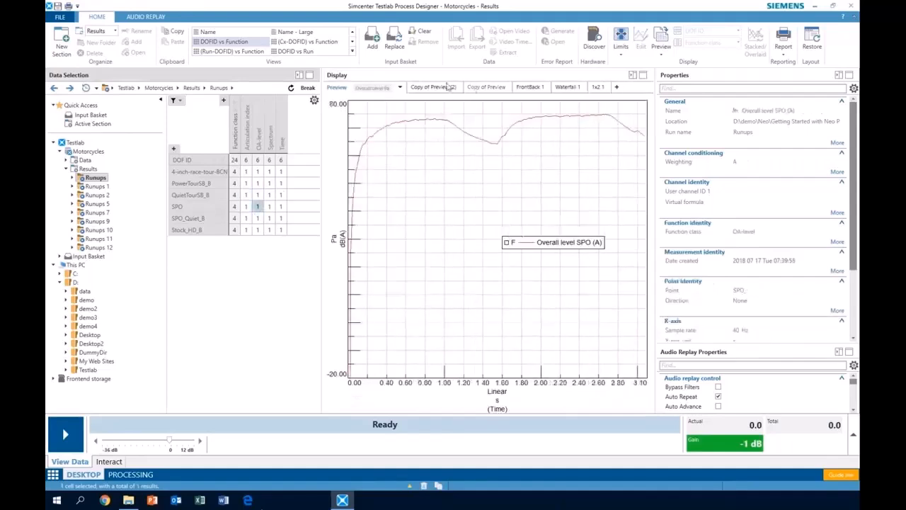
pyautogui.click(439, 85)
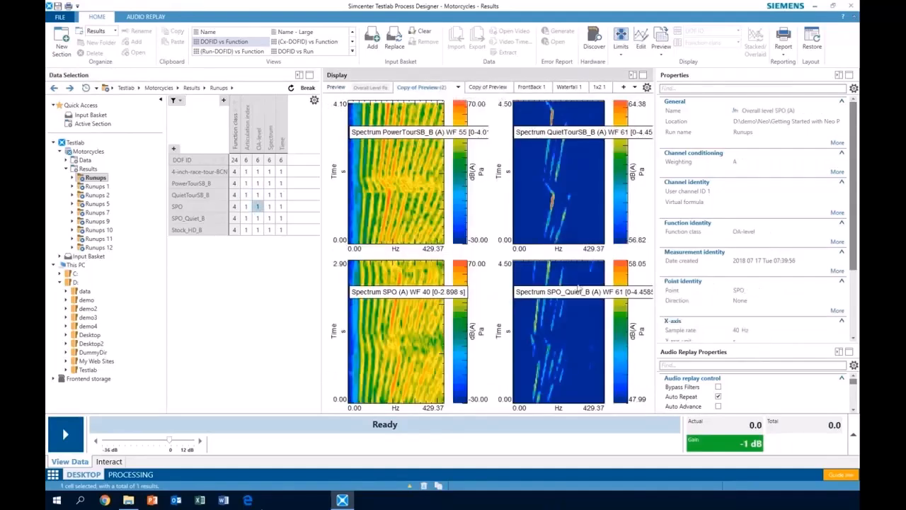
# Replace the QuietTourSB_B and SPO_Quiet_B colormaps in the duplicated display with the PowerTourSB_B spectrum.
pyautogui.click(269, 183)
pyautogui.moveTo(269, 183); pyautogui.dragTo(543, 188)
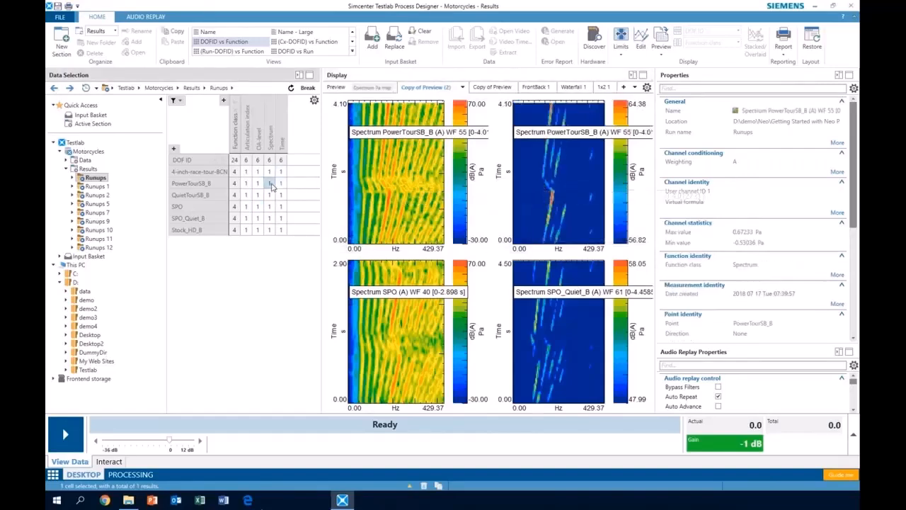
pyautogui.moveTo(269, 186); pyautogui.dragTo(560, 364)
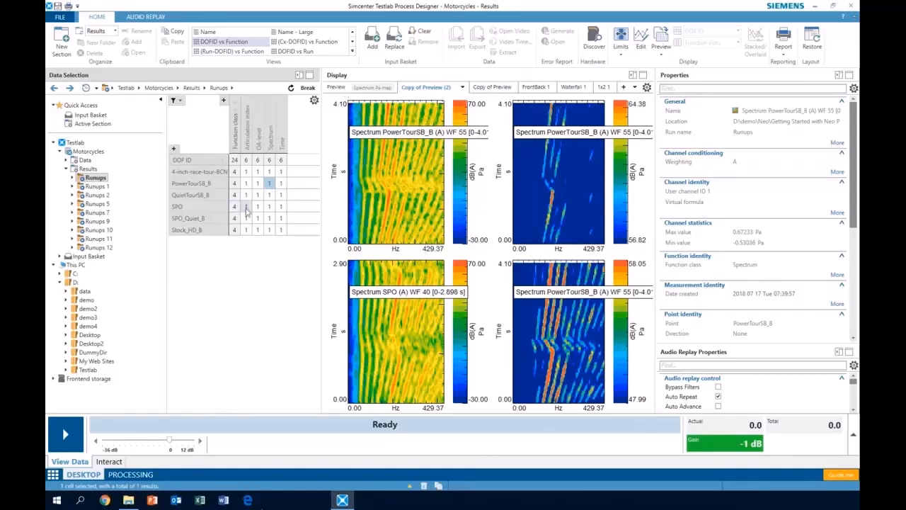
# Add a new display using the 1x2col layout.
pyautogui.click(623, 87)
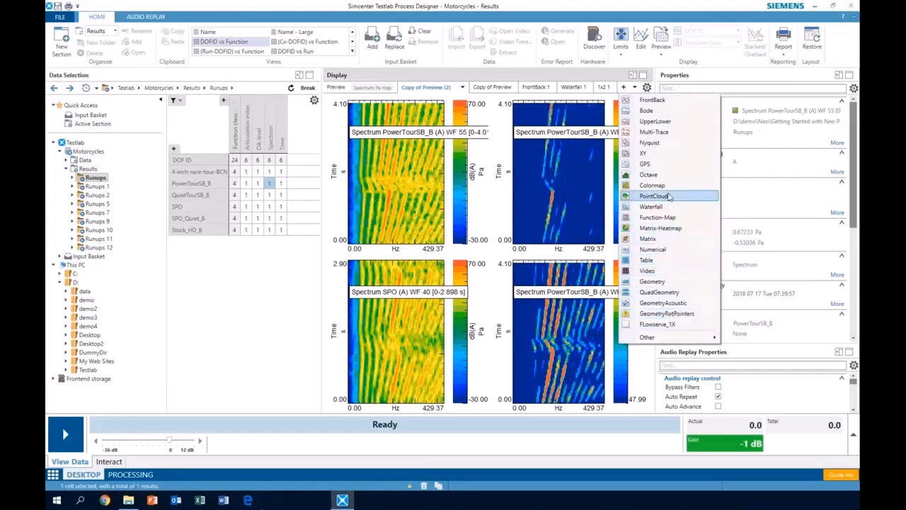
pyautogui.moveTo(690, 339)
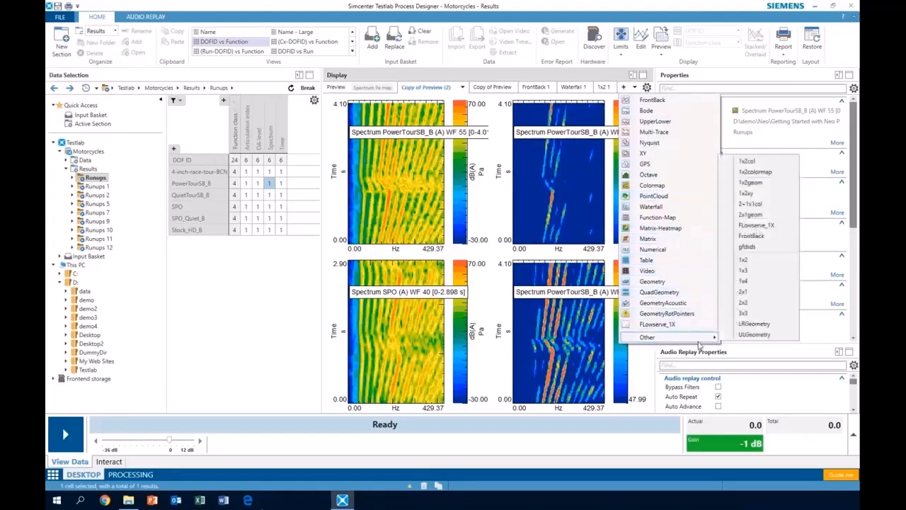
pyautogui.click(757, 163)
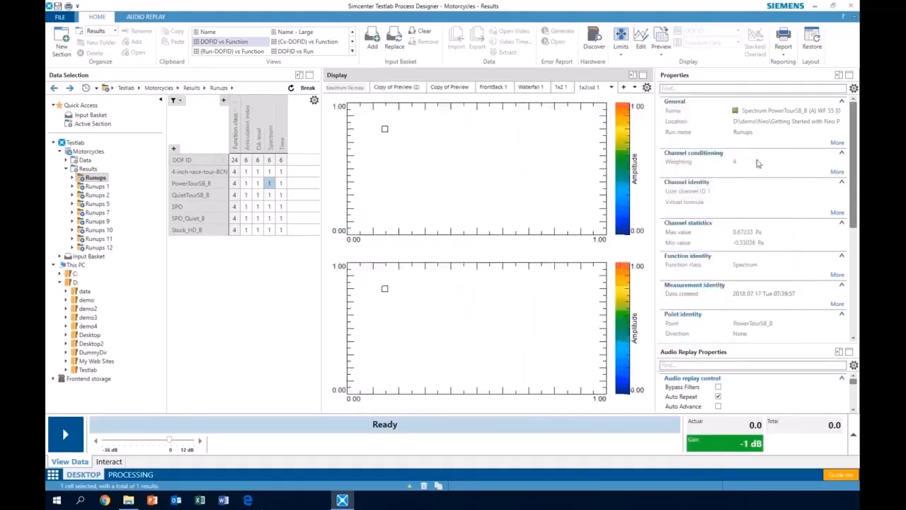
# Return to the duplicated four-colormap display and save it as a layout named 4c.
pyautogui.click(450, 87)
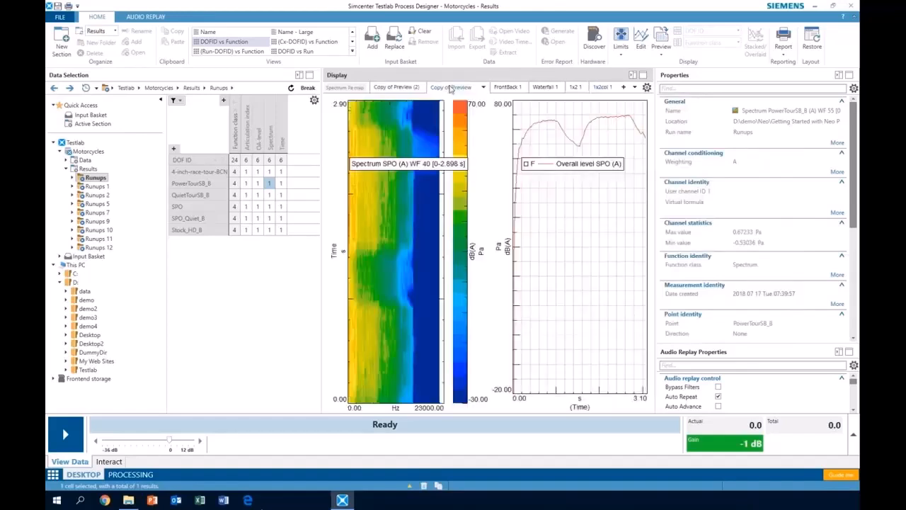
pyautogui.click(407, 87)
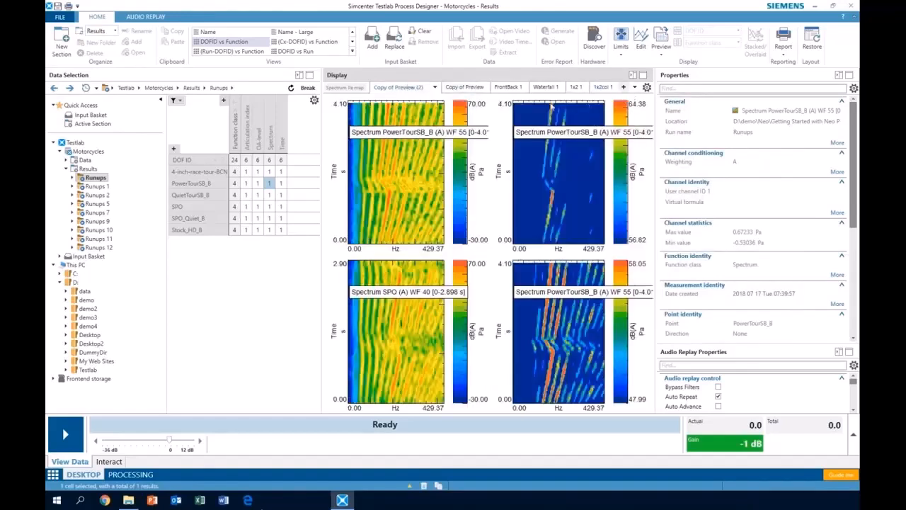
pyautogui.click(434, 89)
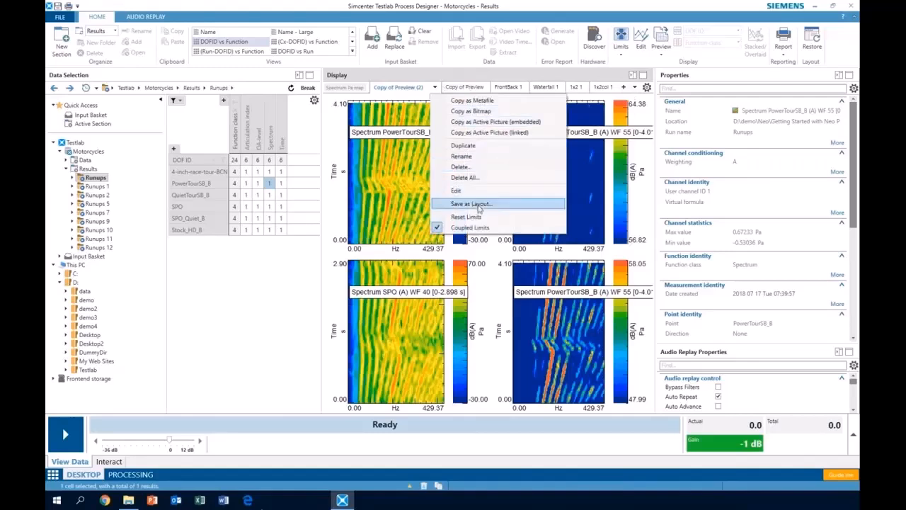
pyautogui.click(481, 210)
pyautogui.write('4c')
pyautogui.click(475, 285)
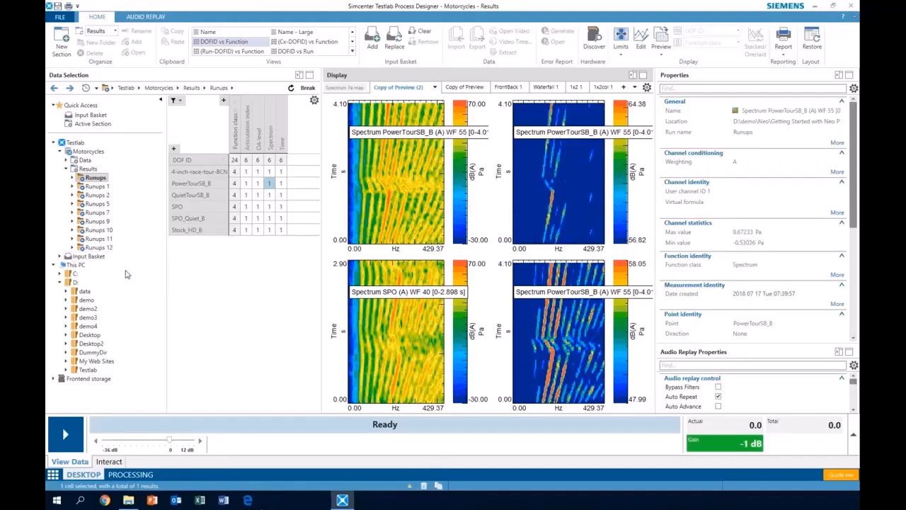
# Copy the four-colormap display as an embedded active picture and paste it into a new blank PowerPoint presentation.
pyautogui.click(65, 168)
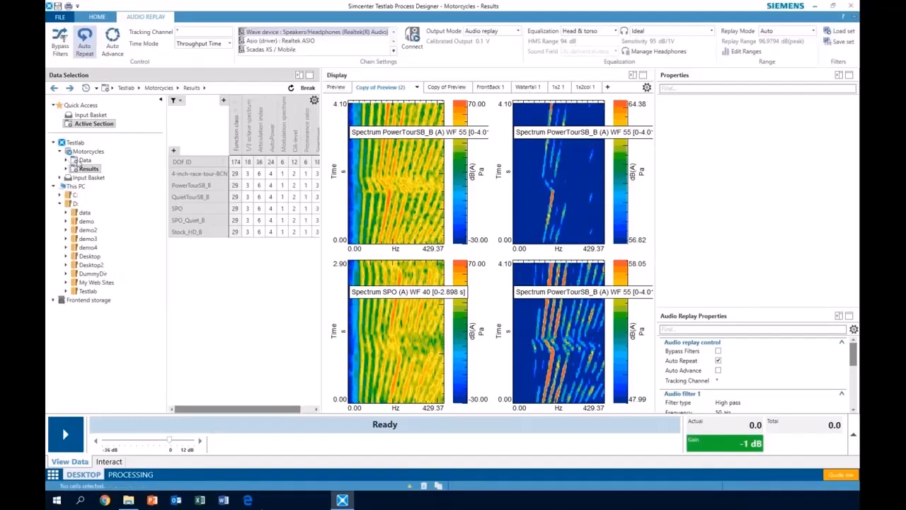
pyautogui.click(417, 88)
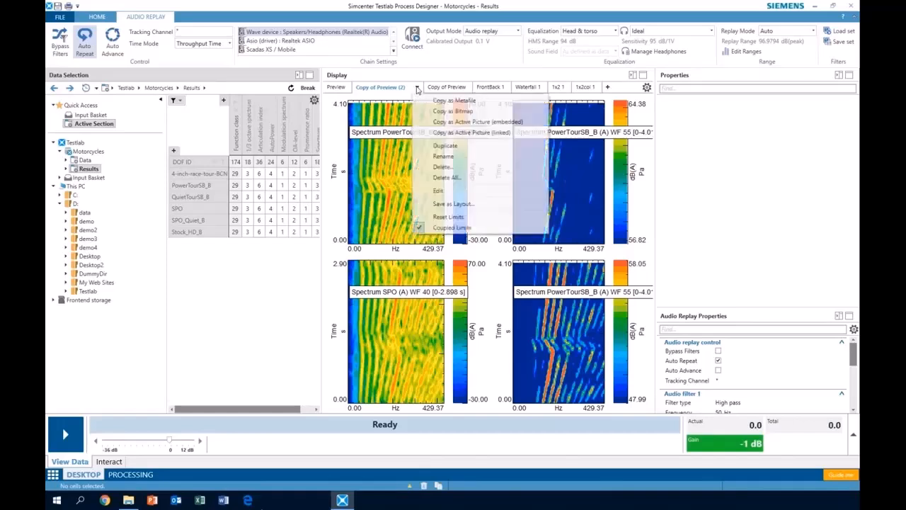
pyautogui.click(445, 123)
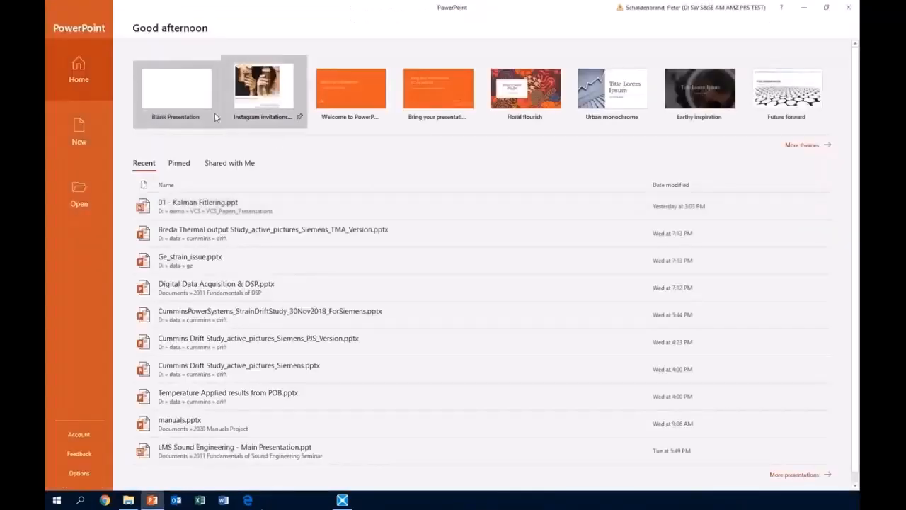
pyautogui.click(212, 113)
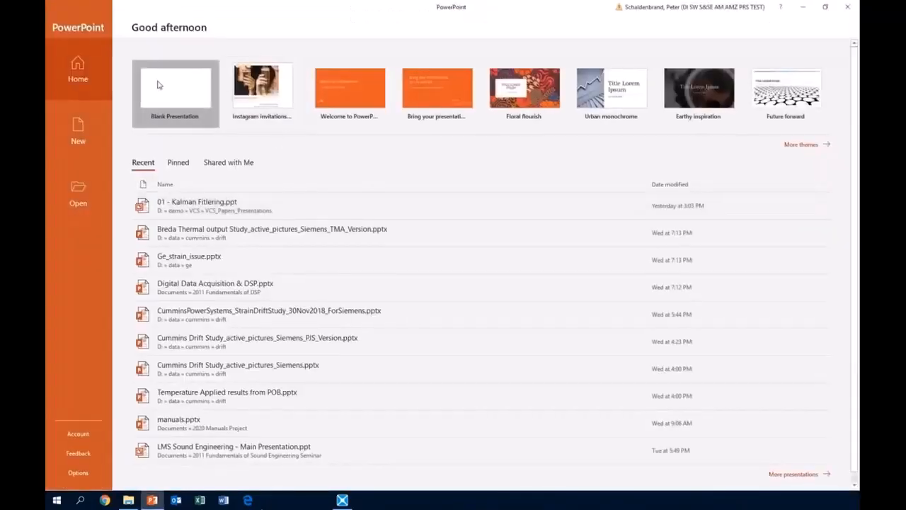
pyautogui.rightClick(239, 143)
pyautogui.click(259, 157)
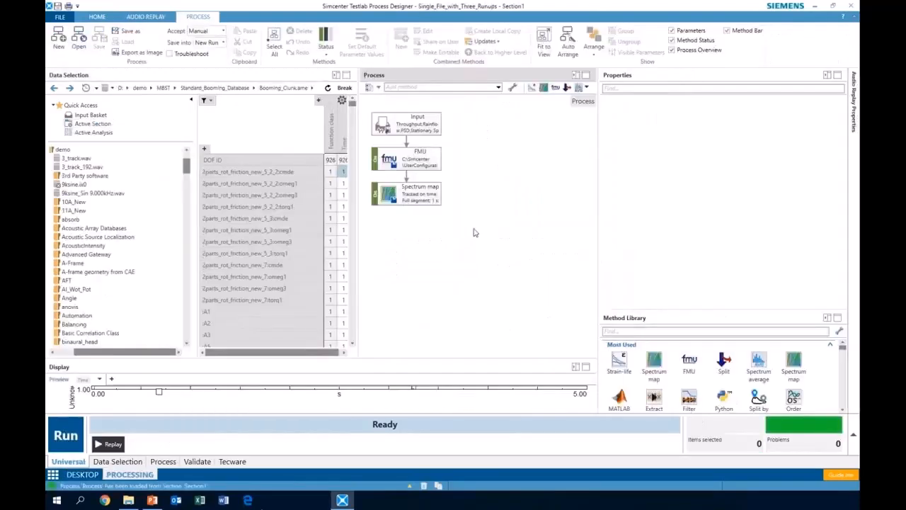
# Delete the FMU and Spectrum map methods from the process, leaving only the Input.
pyautogui.moveTo(473, 231); pyautogui.dragTo(369, 150)
pyautogui.rightClick(384, 157)
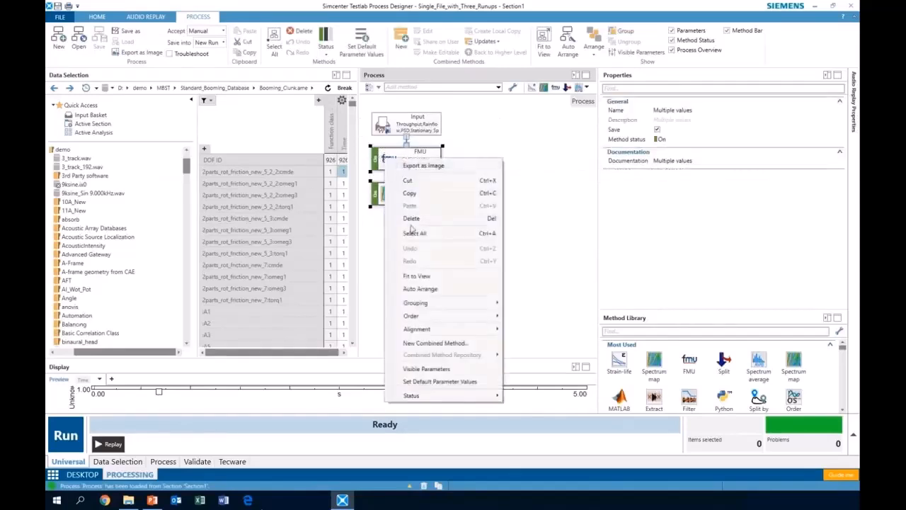
pyautogui.click(412, 219)
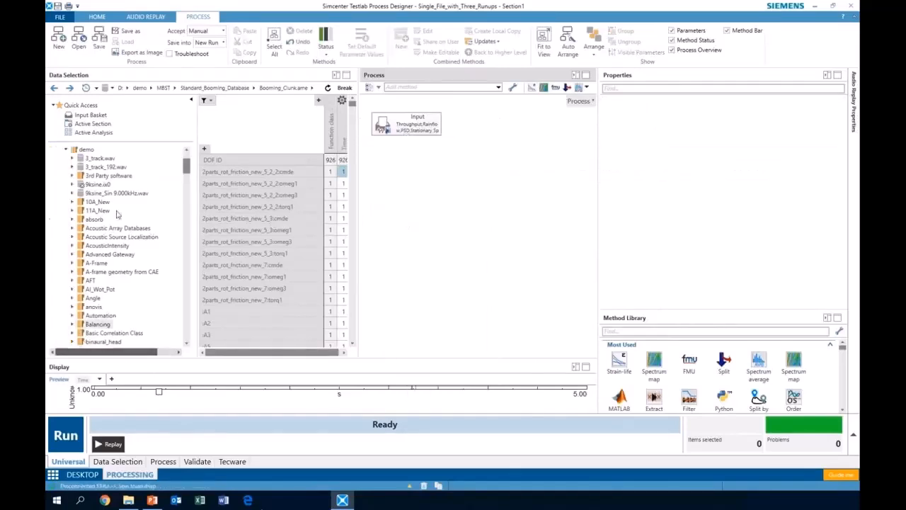
# Open the Throughput data of the SingleFile_with_ThreeRunups run in Section1 of the Single_File_with_Three_Runups project.
pyautogui.scroll(3, 99, 212)
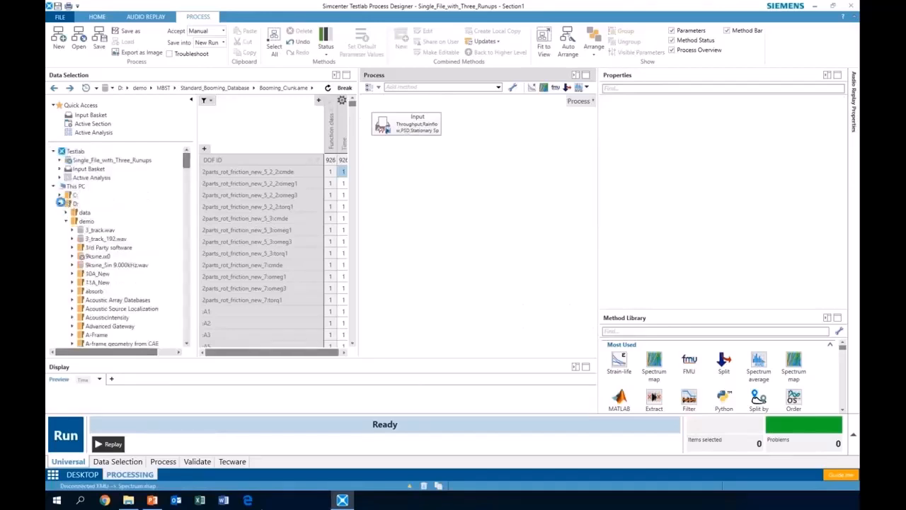
pyautogui.click(59, 160)
pyautogui.click(65, 169)
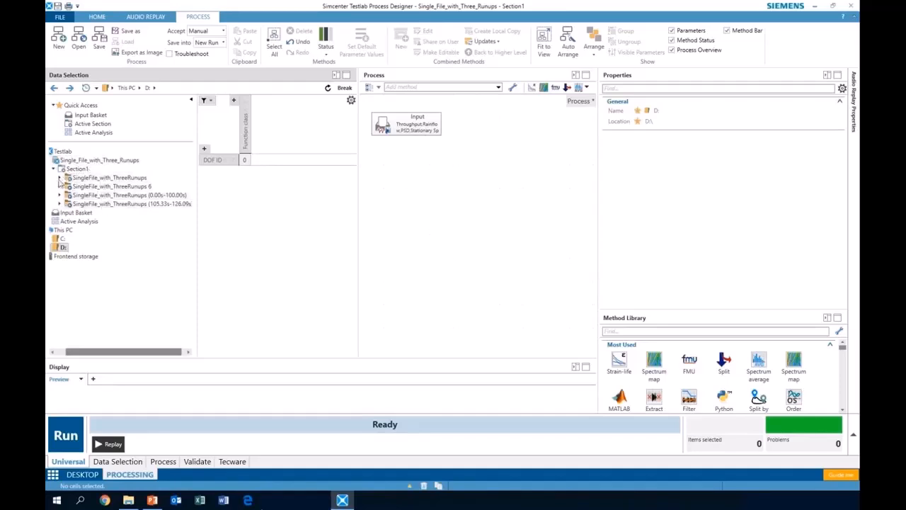
pyautogui.click(60, 177)
pyautogui.click(89, 189)
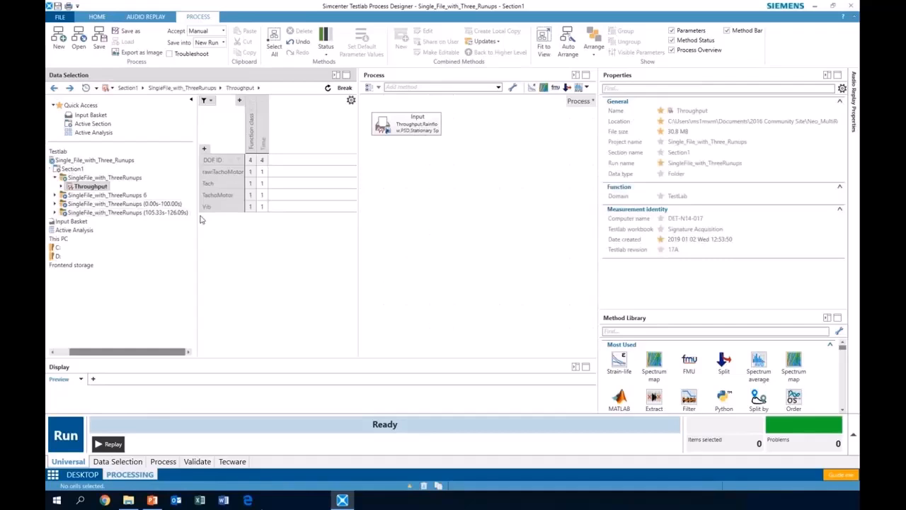
# Add the SingleFile_with_ThreeRunups Throughput data to the input basket.
pyautogui.rightClick(103, 187)
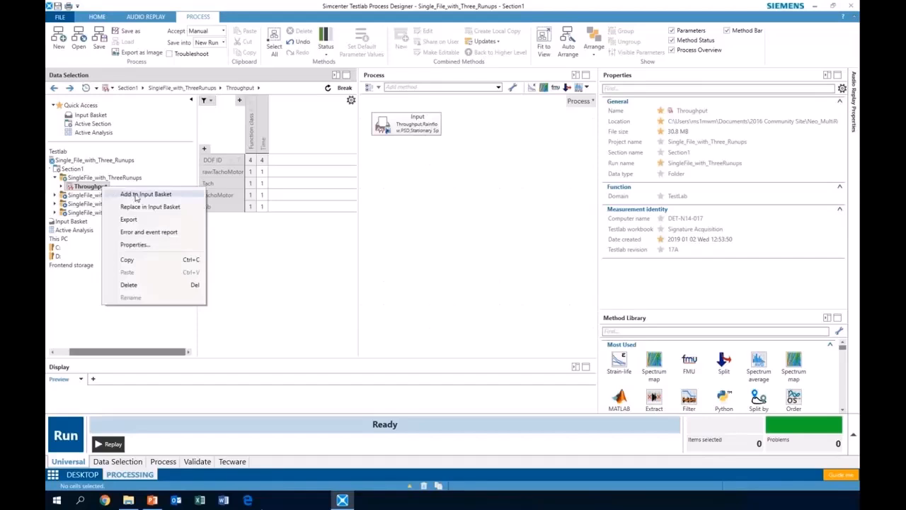
pyautogui.click(136, 194)
pyautogui.moveTo(127, 351); pyautogui.dragTo(111, 352)
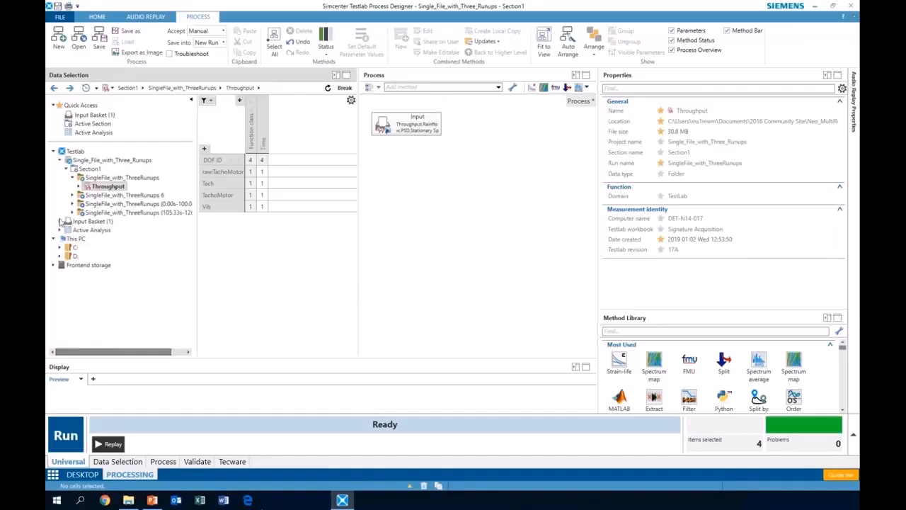
# Open the Throughput data in the input basket, plot the Vib time signal and enlarge the display area.
pyautogui.click(61, 221)
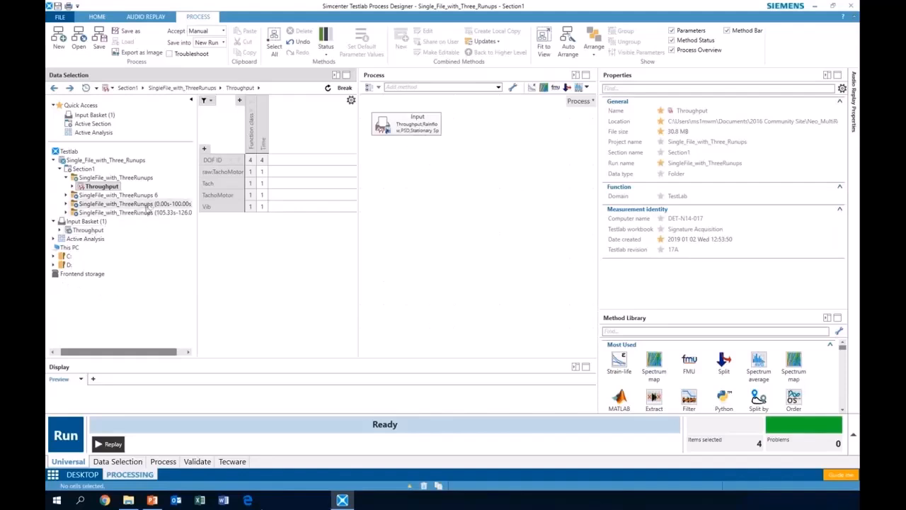
pyautogui.click(88, 230)
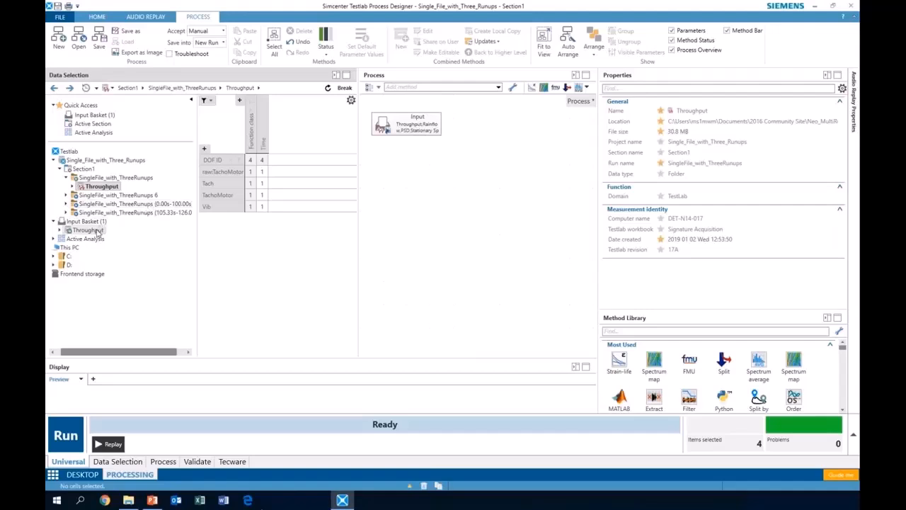
pyautogui.click(271, 206)
pyautogui.moveTo(238, 359); pyautogui.dragTo(237, 293)
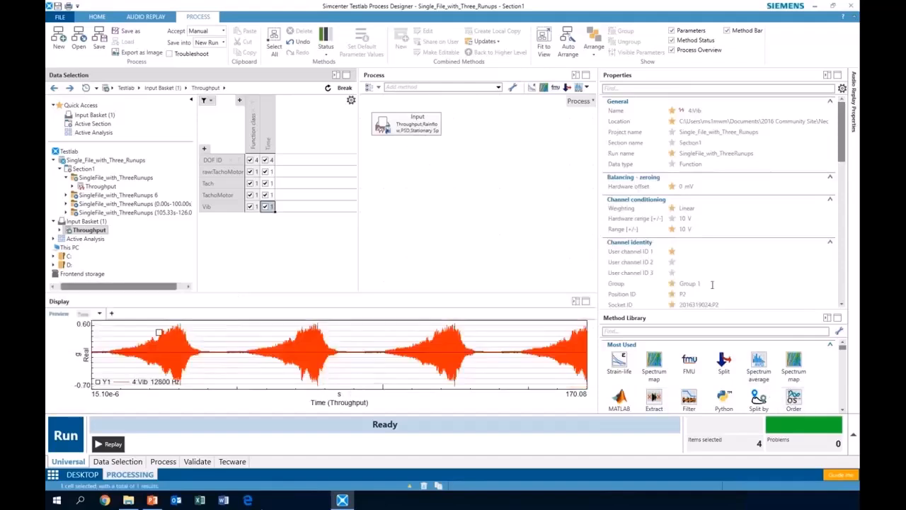
# Widen the Process area and shrink the Properties pane so that the Method Library shows more methods.
pyautogui.moveTo(599, 202); pyautogui.dragTo(669, 202)
pyautogui.moveTo(760, 317); pyautogui.dragTo(760, 220)
pyautogui.moveTo(459, 129)
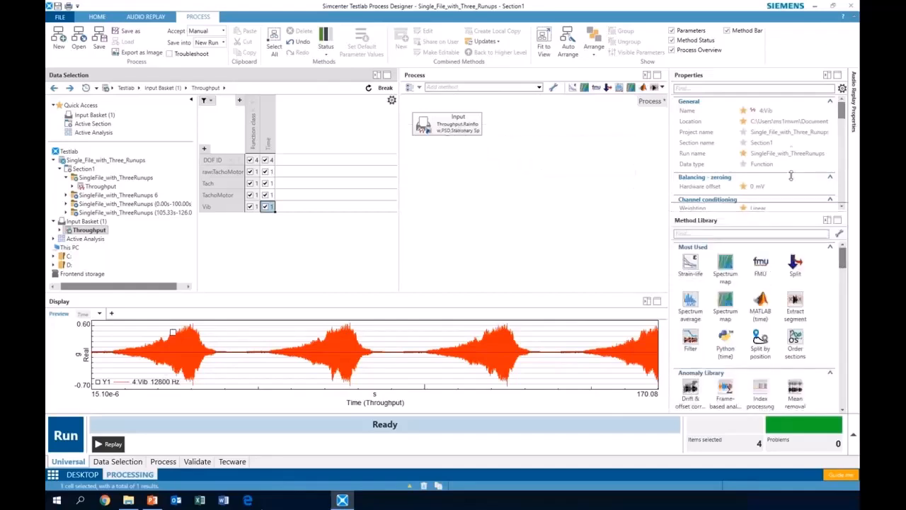
pyautogui.moveTo(787, 106); pyautogui.dragTo(786, 104)
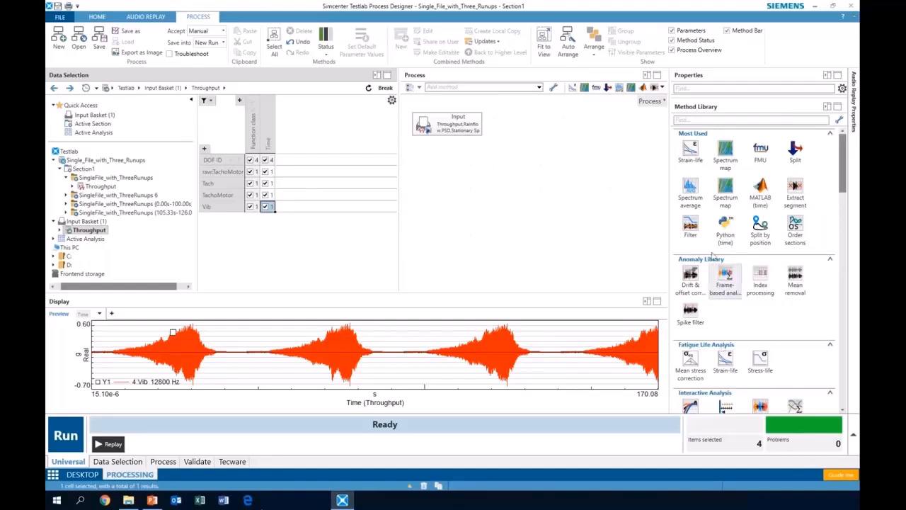
pyautogui.moveTo(454, 127)
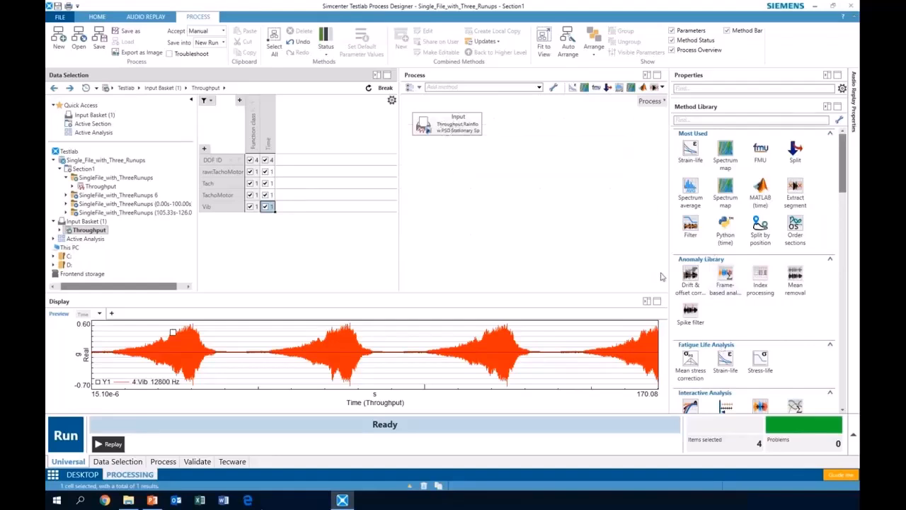
# Add the Spectrum average method from Signature Analysis below the Input and enlarge the Properties pane to show its settings.
pyautogui.moveTo(844, 166); pyautogui.dragTo(823, 334)
pyautogui.moveTo(760, 298)
pyautogui.mouseDown()
pyautogui.moveTo(536, 243)
pyautogui.moveTo(429, 157)
pyautogui.moveTo(449, 163)
pyautogui.mouseUp()
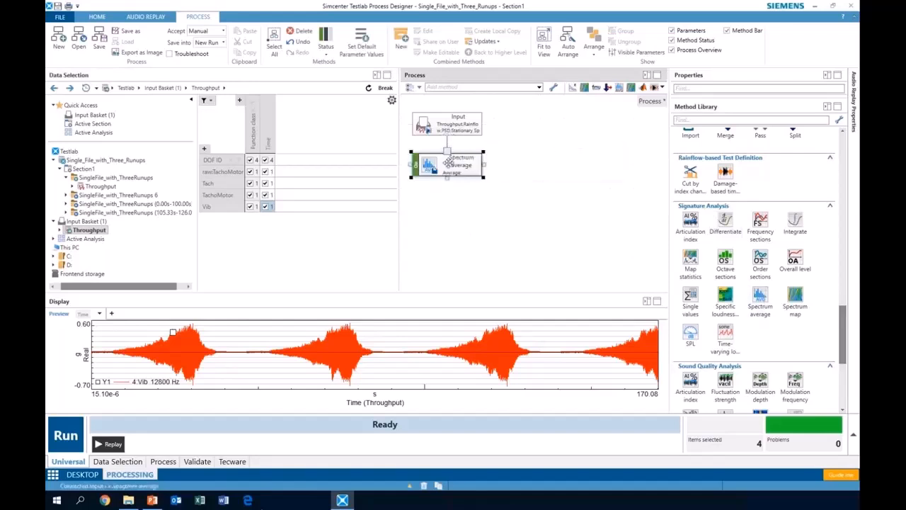
pyautogui.moveTo(457, 170)
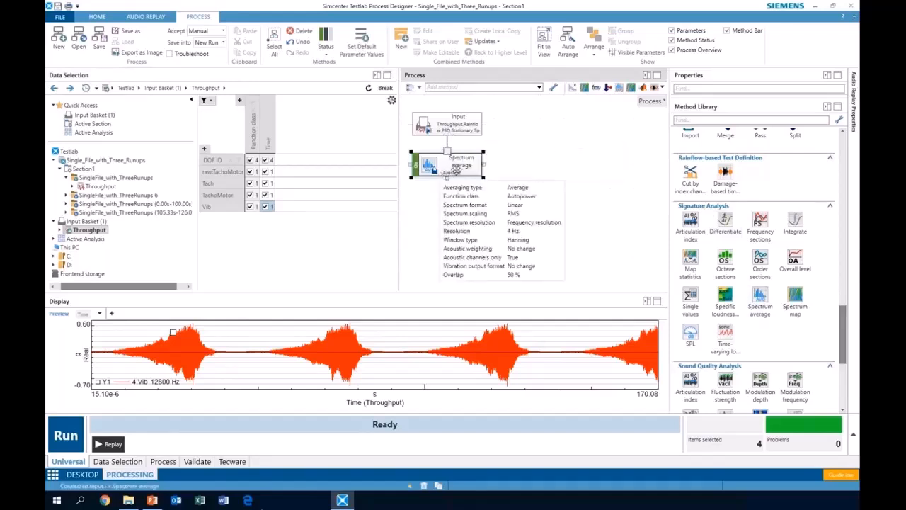
pyautogui.moveTo(739, 99); pyautogui.dragTo(740, 220)
pyautogui.moveTo(843, 366); pyautogui.dragTo(842, 262)
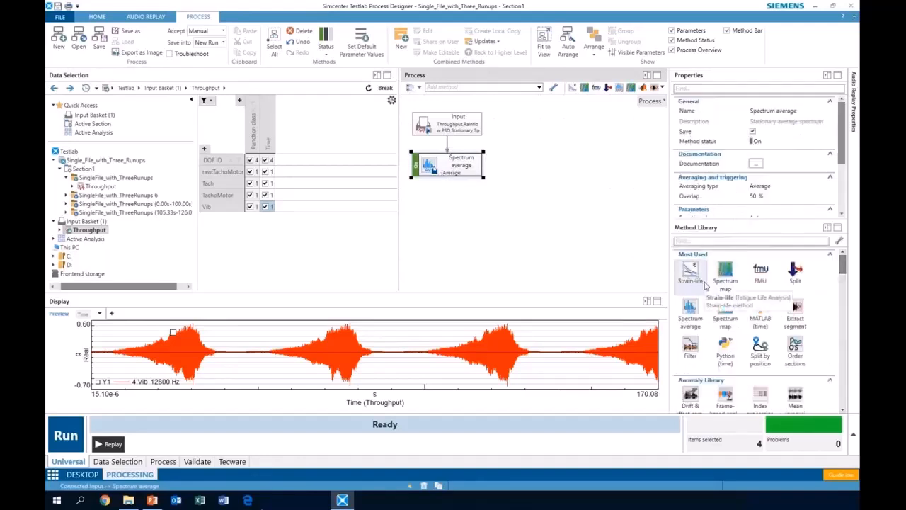
# Filter the Spectrum average properties by "spect" and search the Method Library for "spec".
pyautogui.click(701, 89)
pyautogui.write('spect')
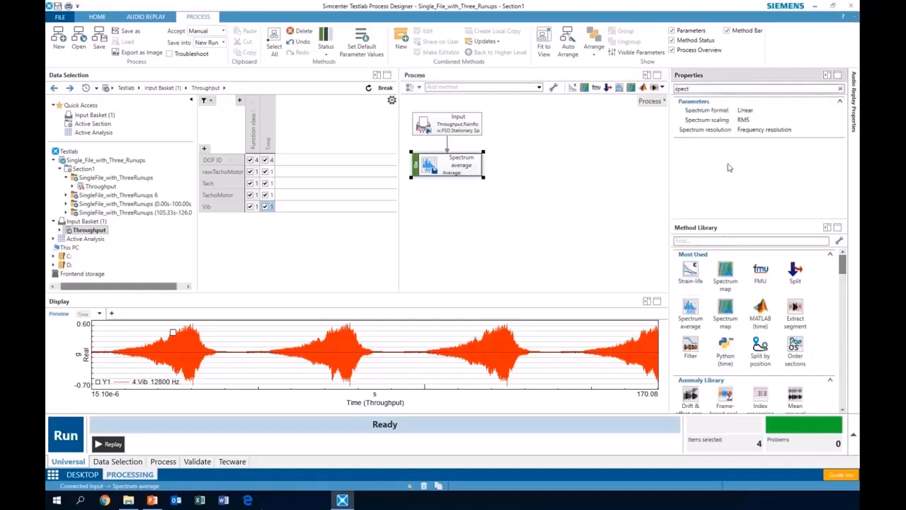
pyautogui.click(707, 240)
pyautogui.write('spre')
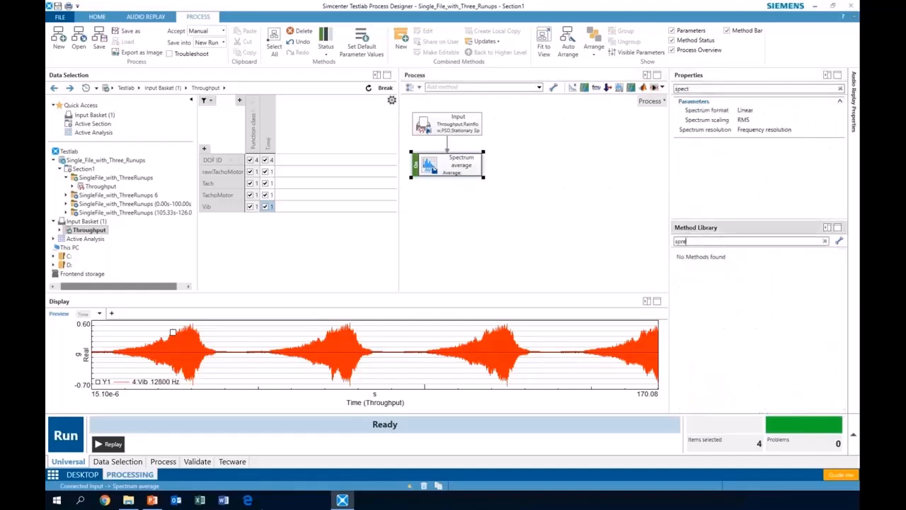
pyautogui.press('BackSpace')
pyautogui.press('BackSpace')
pyautogui.write('ec')
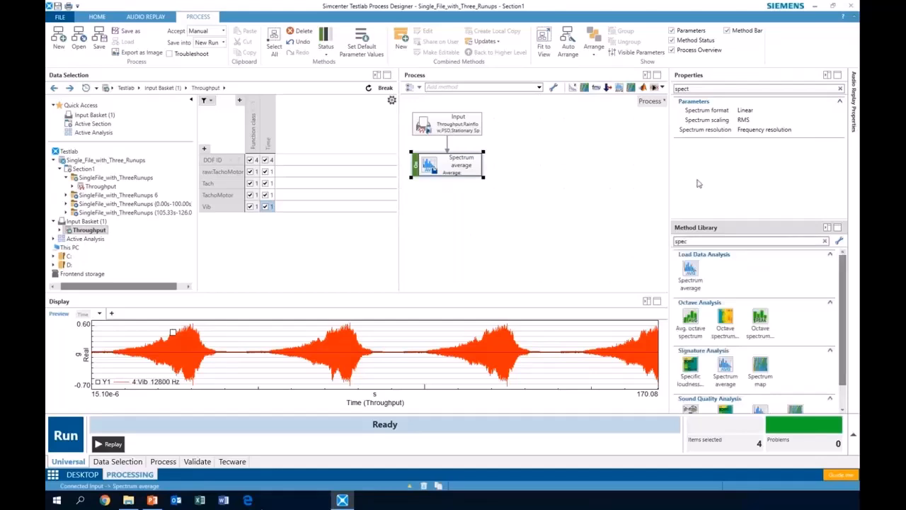
# Clear the property filter and display all parameters of the Spectrum average method in an enlarged Properties pane.
pyautogui.click(708, 88)
pyautogui.press('BackSpace')
pyautogui.press('BackSpace')
pyautogui.press('BackSpace')
pyautogui.press('BackSpace')
pyautogui.press('BackSpace')
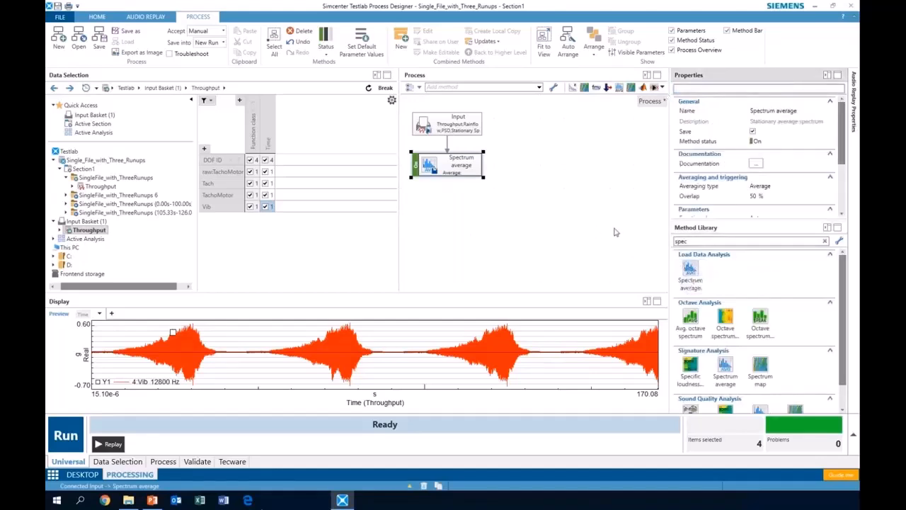
pyautogui.click(529, 188)
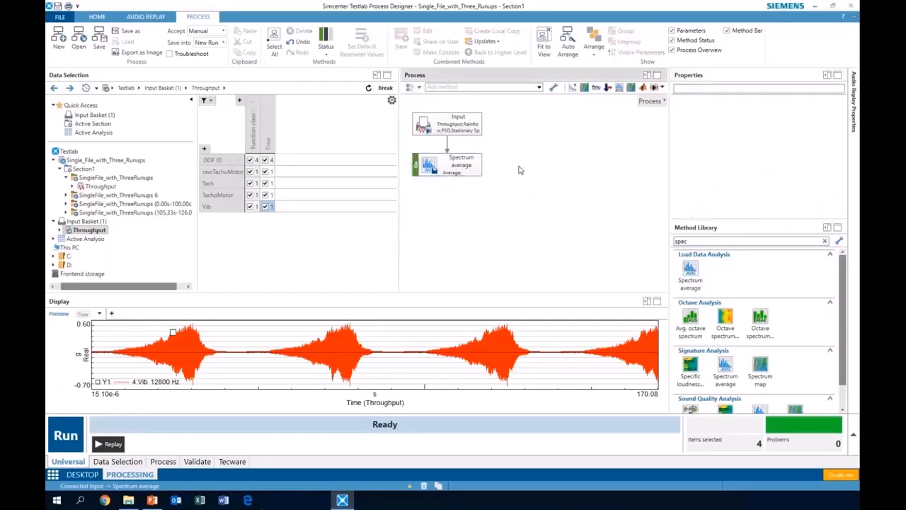
pyautogui.click(448, 158)
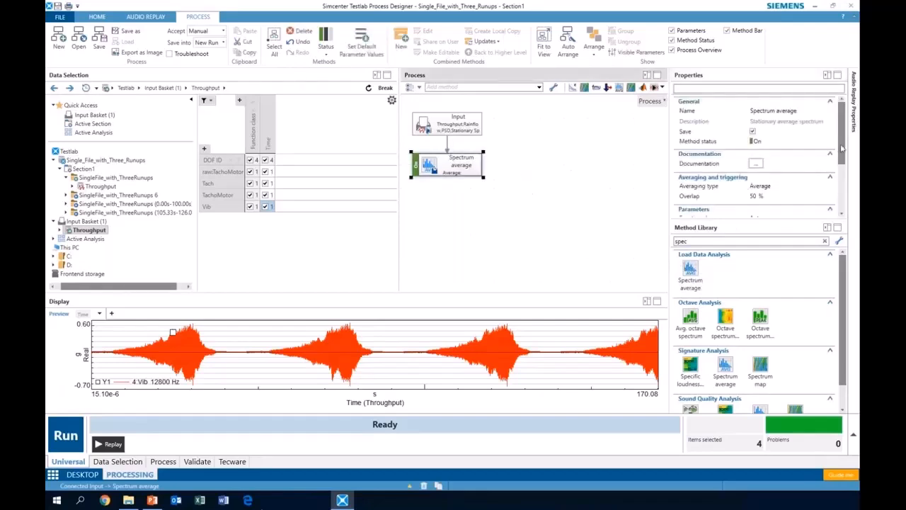
pyautogui.scroll(-2, 796, 201)
pyautogui.moveTo(784, 220); pyautogui.dragTo(784, 270)
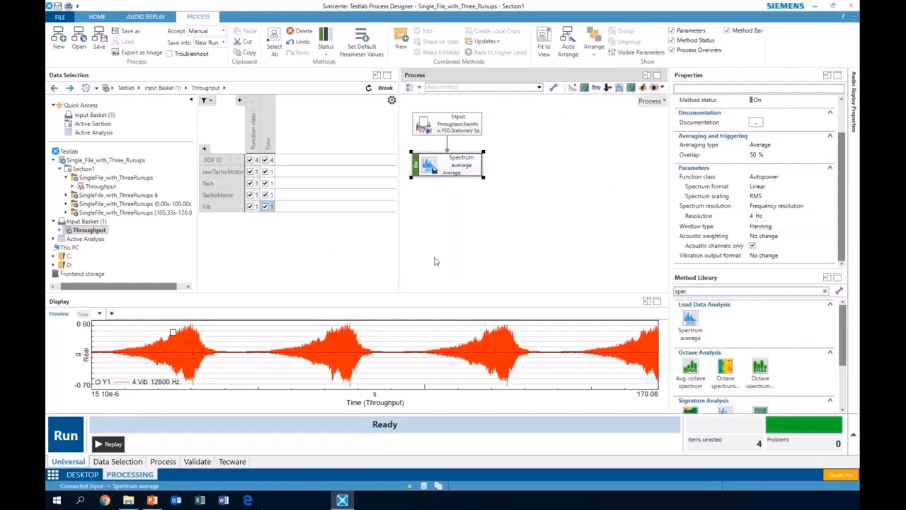
# Run the process, view the Vib AutoPower result from the Active Analysis without its cursor, and reject the results.
pyautogui.click(63, 445)
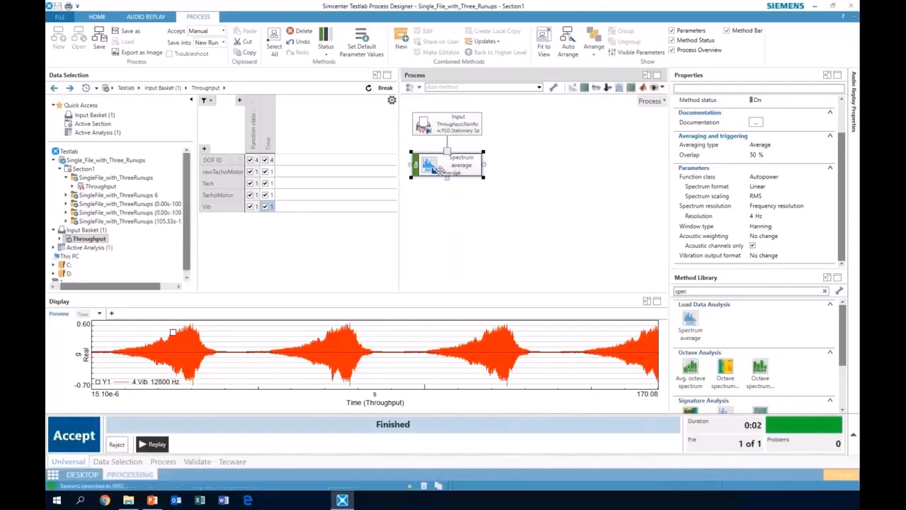
pyautogui.click(87, 248)
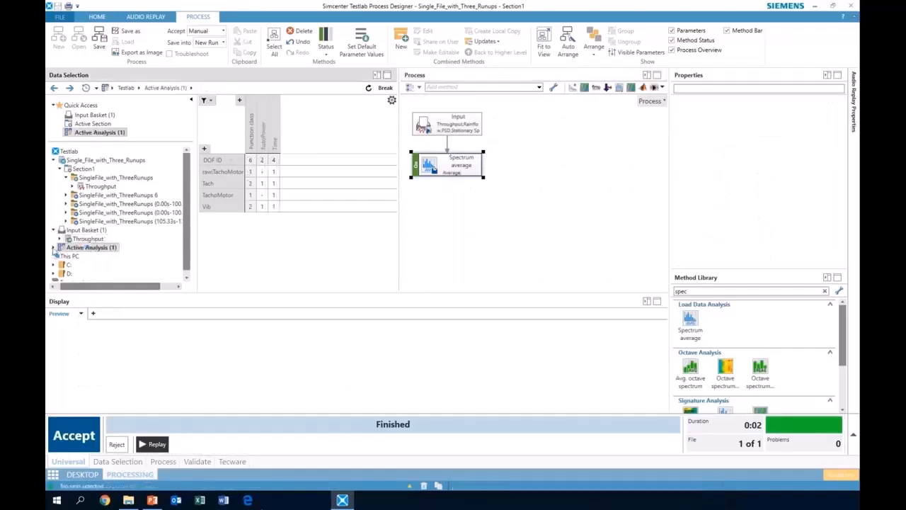
pyautogui.click(264, 185)
pyautogui.click(264, 208)
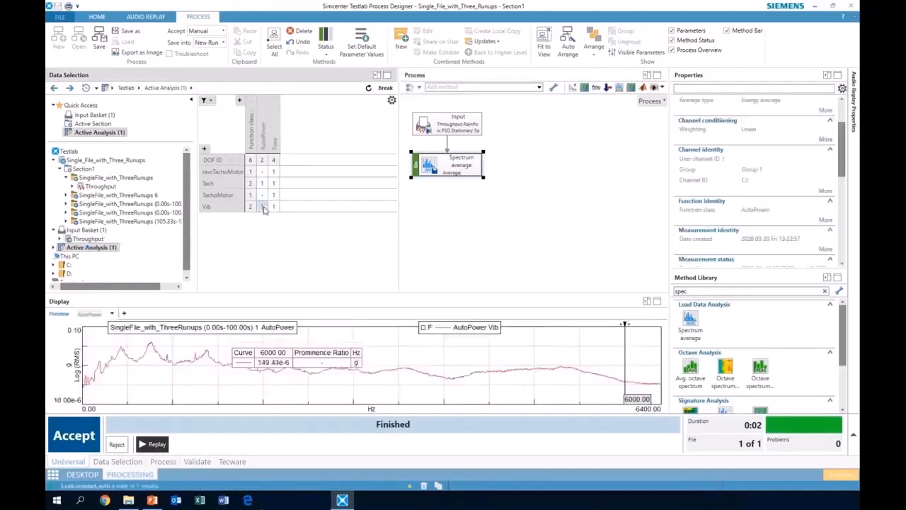
pyautogui.rightClick(625, 343)
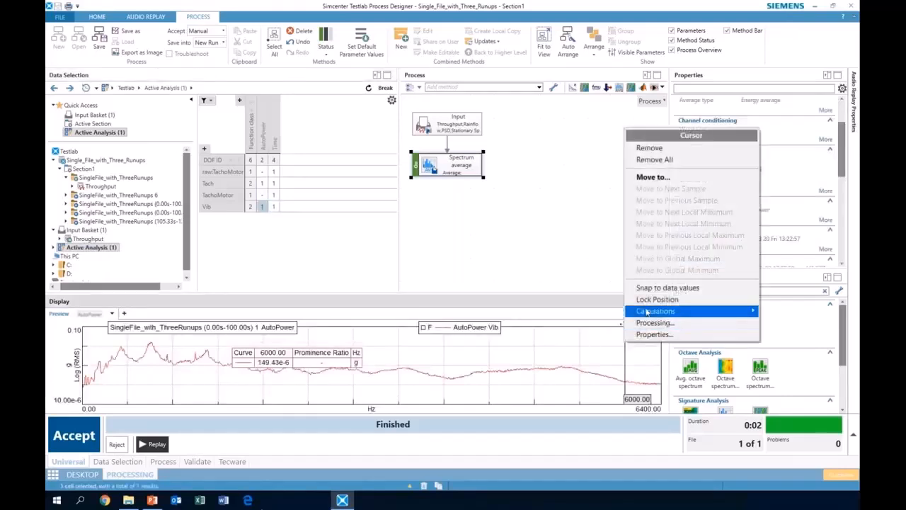
pyautogui.click(667, 153)
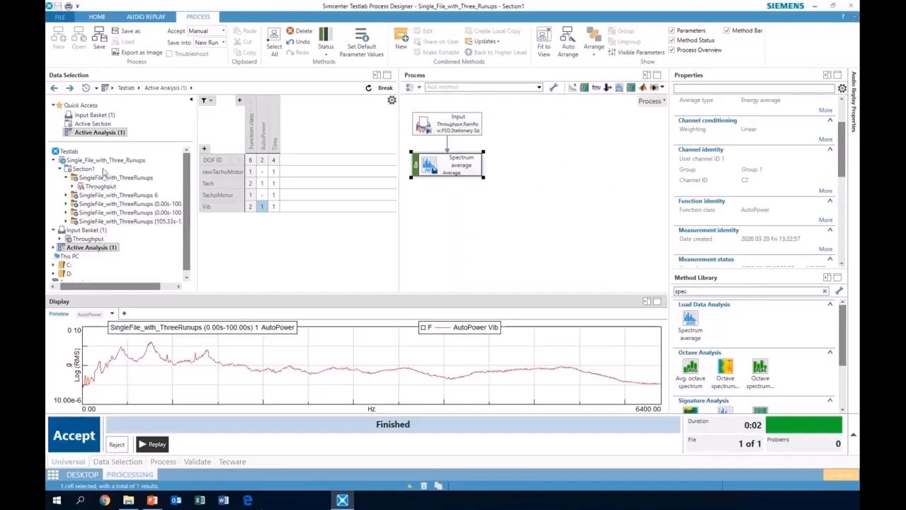
pyautogui.click(117, 445)
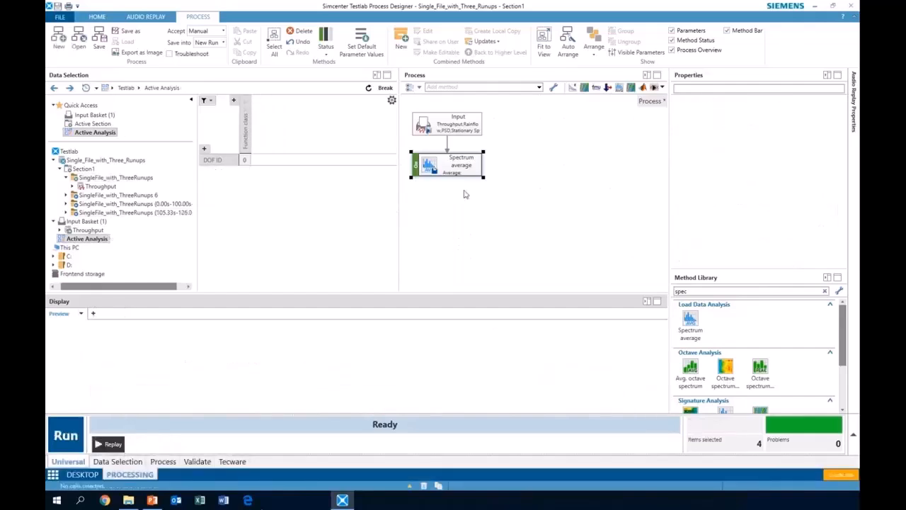
# Widen the Process area and add a second Spectrum average method beside the first one, connected to the Input.
pyautogui.moveTo(398, 202); pyautogui.dragTo(320, 201)
pyautogui.click(691, 320)
pyautogui.moveTo(691, 320); pyautogui.dragTo(454, 157)
pyautogui.moveTo(369, 136); pyautogui.dragTo(491, 169)
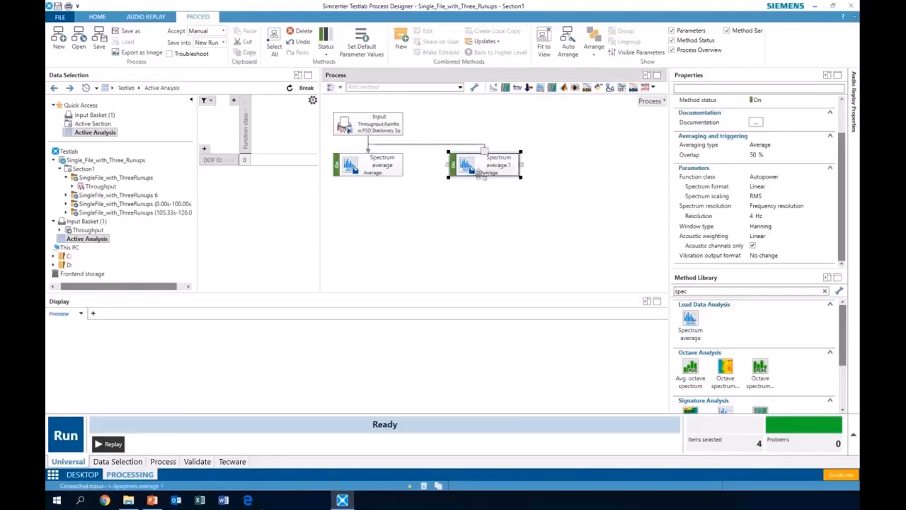
# Set the frequency resolution of the second Spectrum average method to 1 Hz.
pyautogui.click(395, 168)
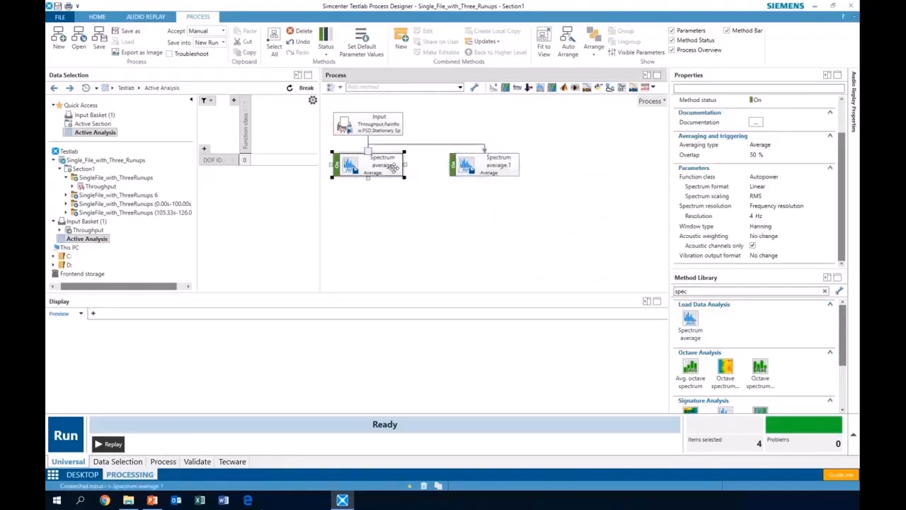
pyautogui.click(496, 170)
pyautogui.click(755, 218)
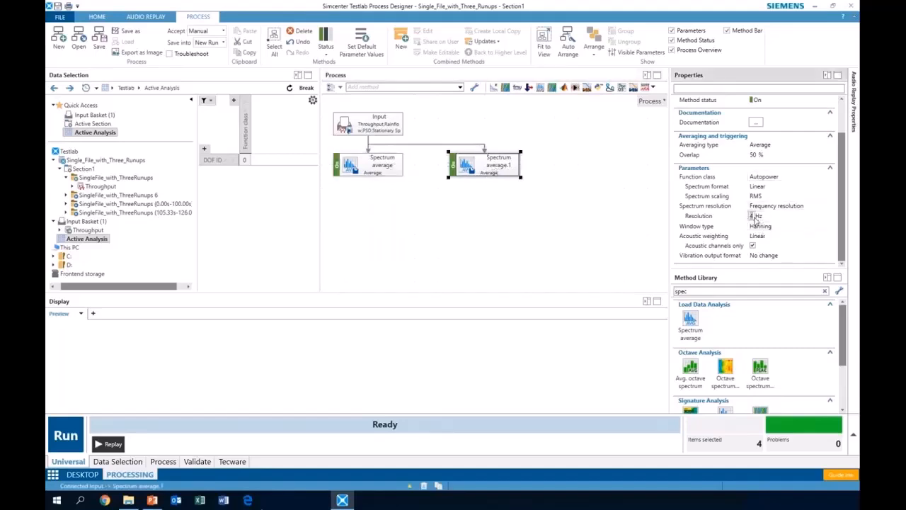
pyautogui.click(656, 228)
# Run the process and overlay both Vib AutoPower results in the display for comparison.
pyautogui.click(66, 435)
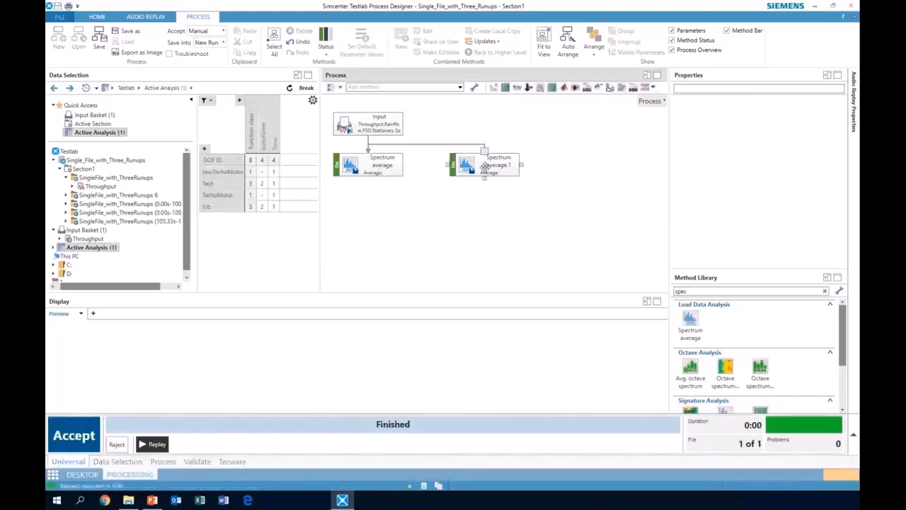
pyautogui.click(262, 206)
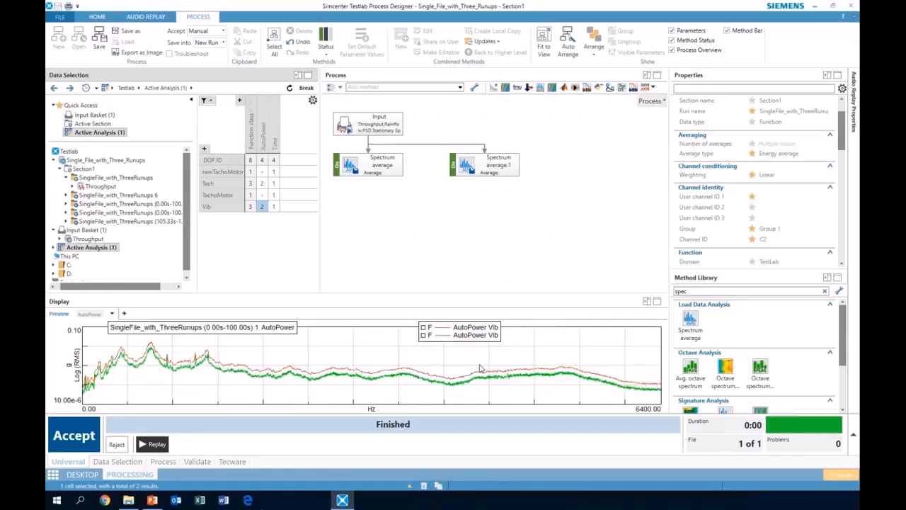
pyautogui.moveTo(383, 171)
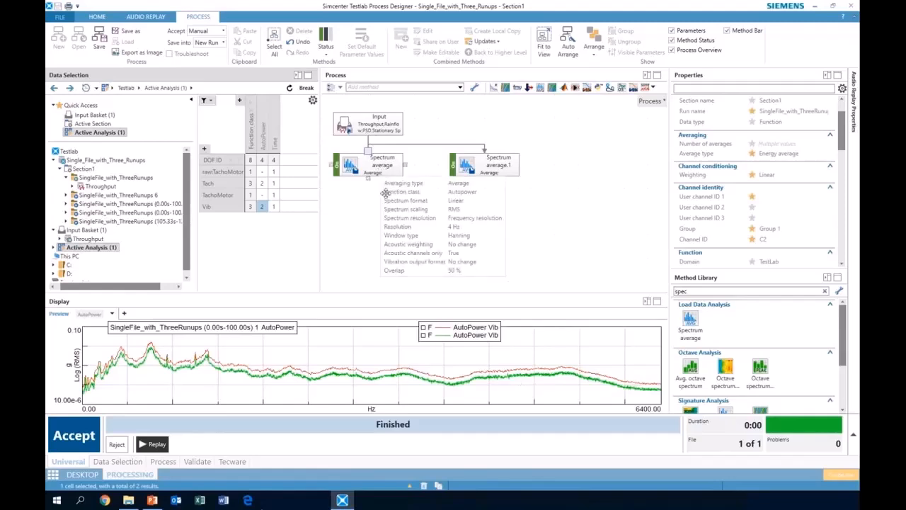
# Move both Spectrum average methods lower and delete their connections to the Input.
pyautogui.moveTo(381, 164); pyautogui.dragTo(386, 193)
pyautogui.moveTo(484, 164); pyautogui.dragTo(496, 192)
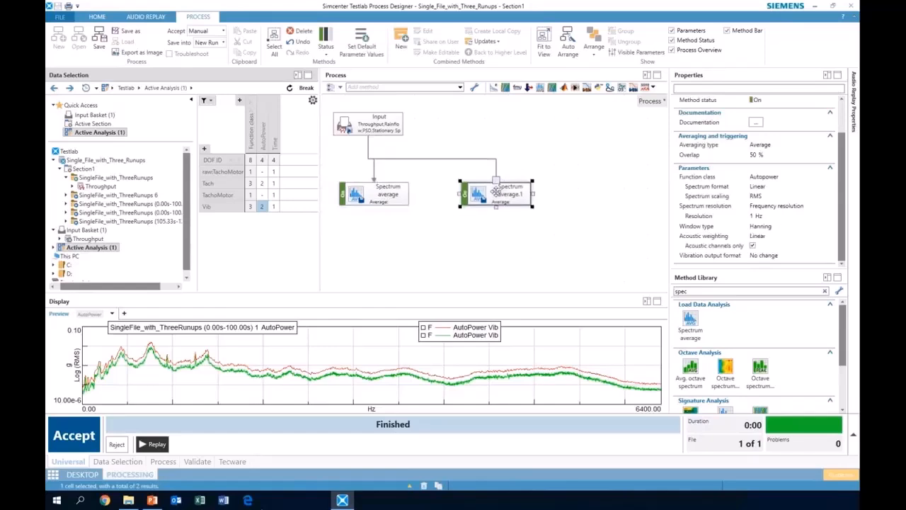
pyautogui.rightClick(444, 160)
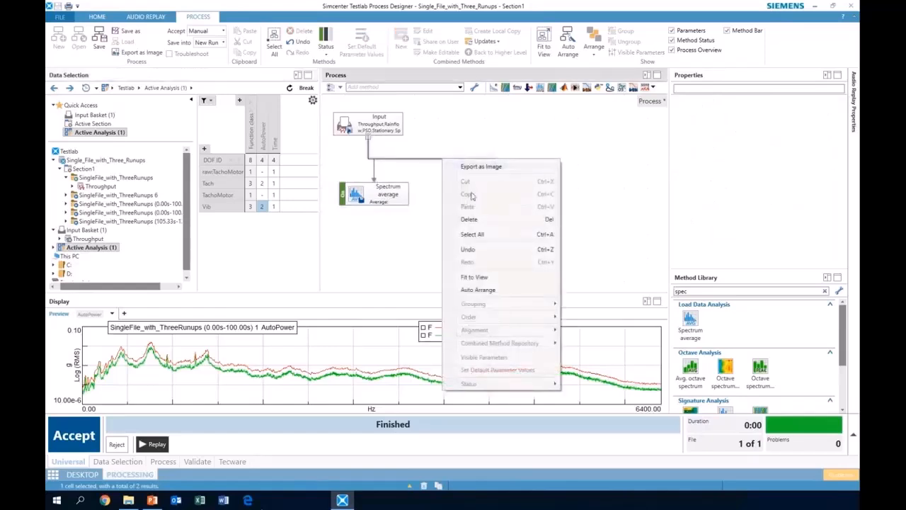
pyautogui.click(470, 219)
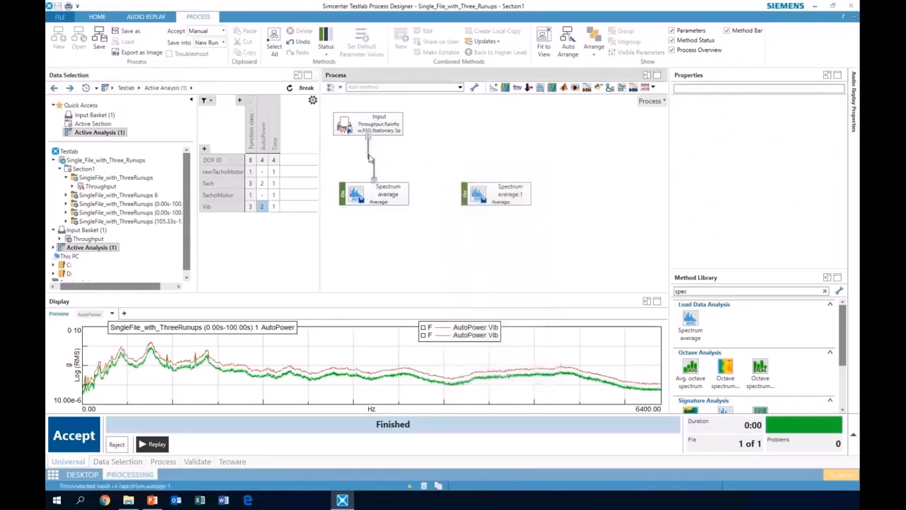
pyautogui.rightClick(369, 155)
pyautogui.click(403, 214)
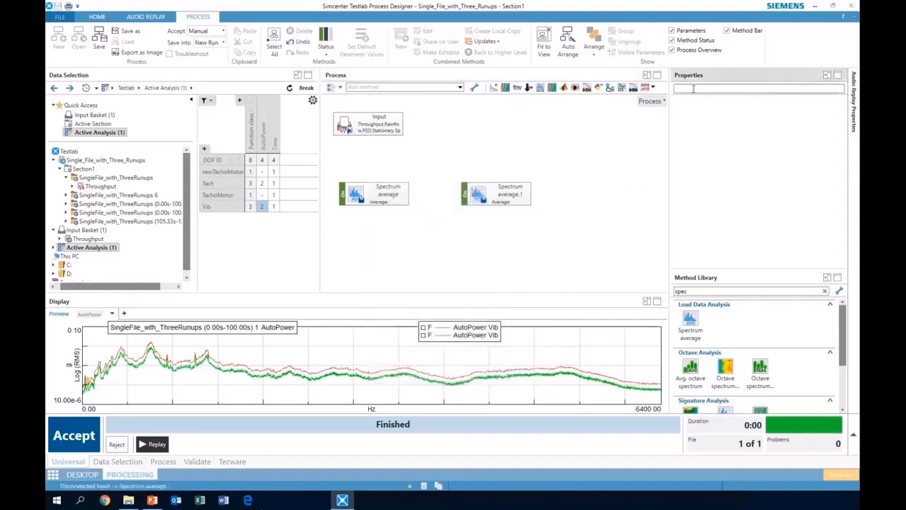
# Clear the Method Library search, add a Split method connected to the Input, and move both Spectrum average methods below it.
pyautogui.click(684, 281)
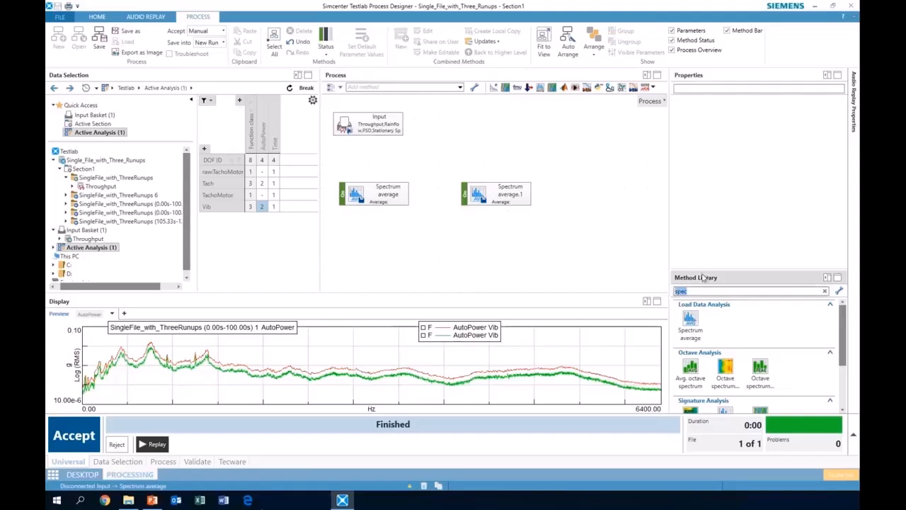
pyautogui.press('BackSpace')
pyautogui.moveTo(711, 269); pyautogui.dragTo(711, 135)
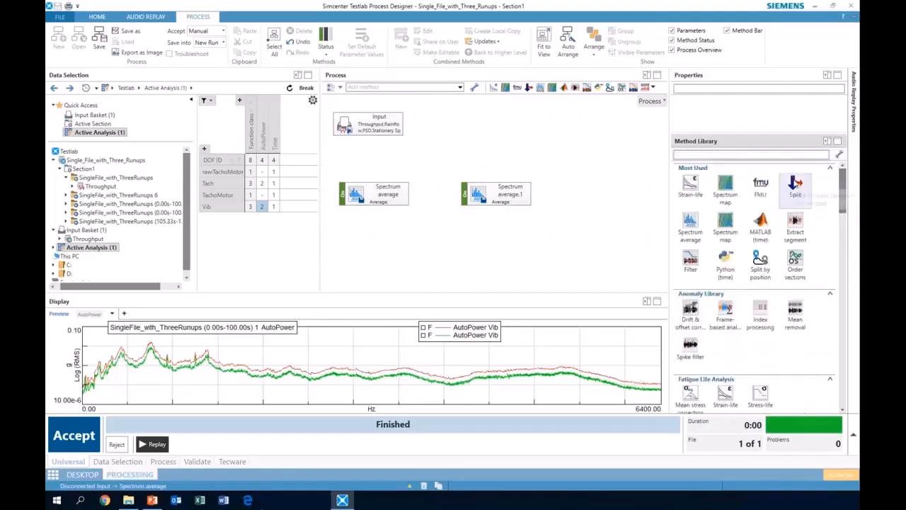
pyautogui.moveTo(795, 186)
pyautogui.mouseDown()
pyautogui.moveTo(402, 157)
pyautogui.moveTo(438, 150)
pyautogui.mouseUp()
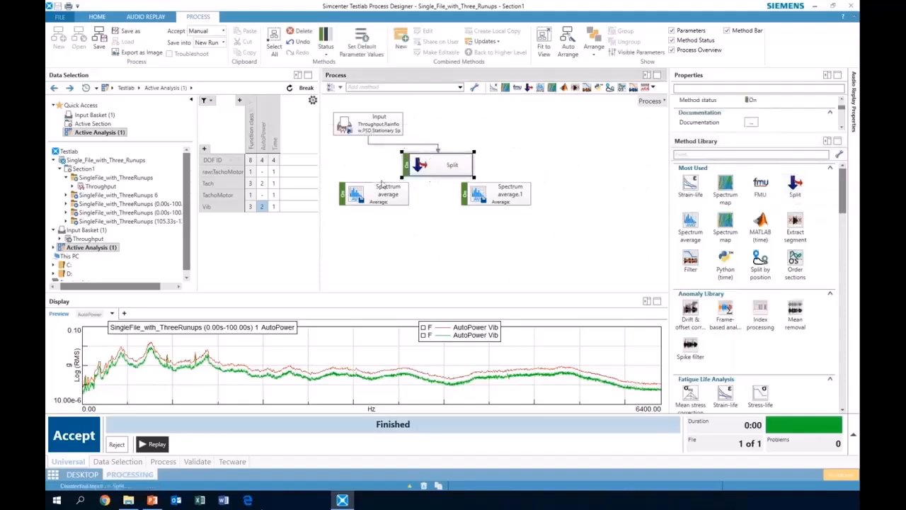
pyautogui.moveTo(380, 195); pyautogui.dragTo(374, 226)
pyautogui.moveTo(479, 195); pyautogui.dragTo(479, 229)
# Set the Split method's Y-axis quantity condition to Acceleration.
pyautogui.click(449, 165)
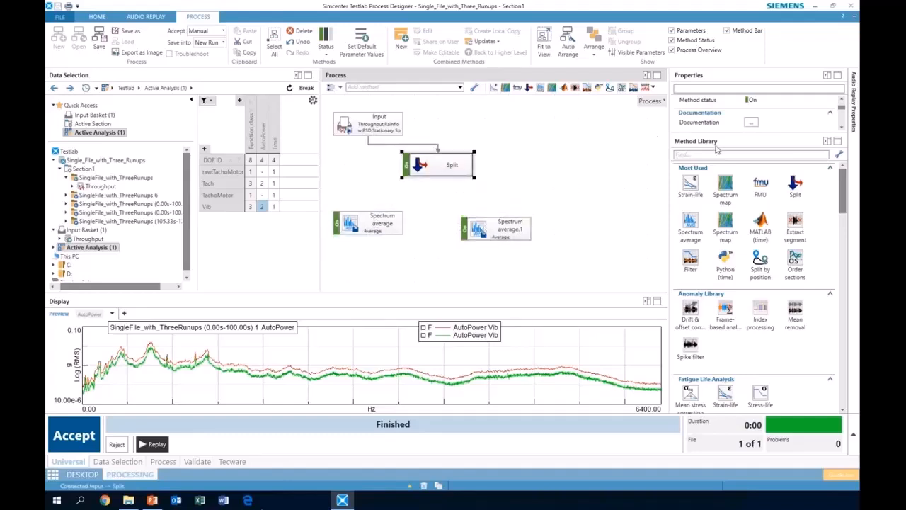
pyautogui.moveTo(723, 139); pyautogui.dragTo(724, 223)
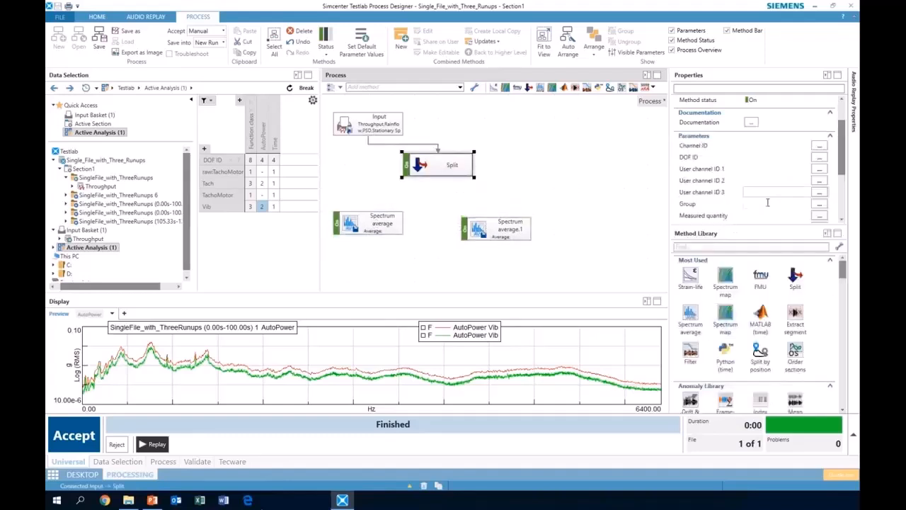
pyautogui.scroll(-3, 814, 177)
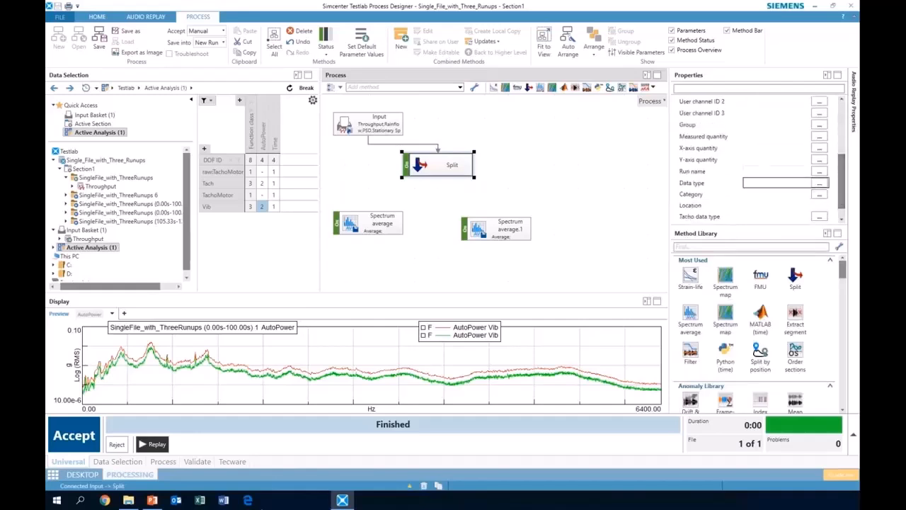
pyautogui.click(789, 161)
pyautogui.click(820, 162)
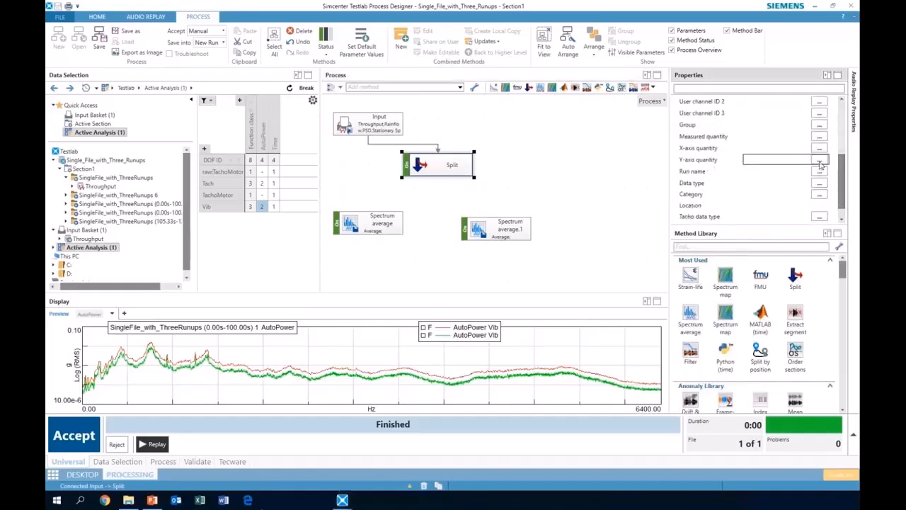
pyautogui.click(475, 243)
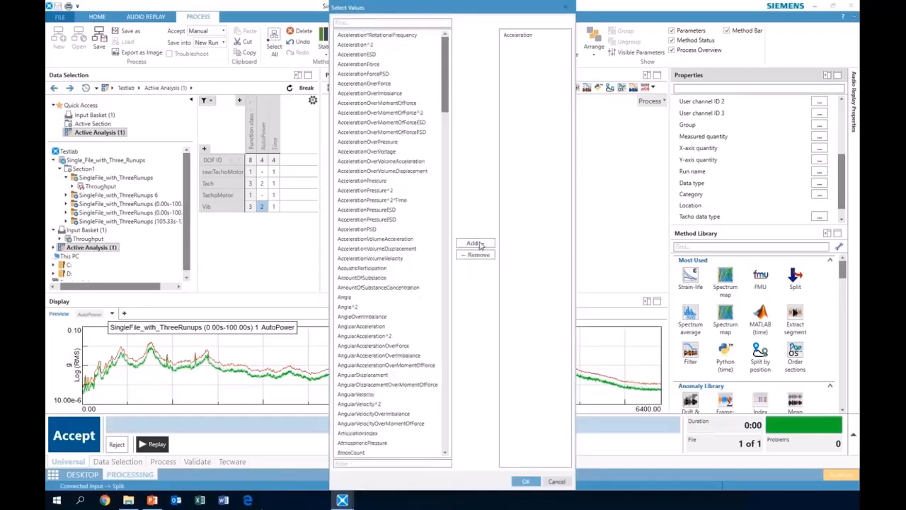
pyautogui.click(526, 482)
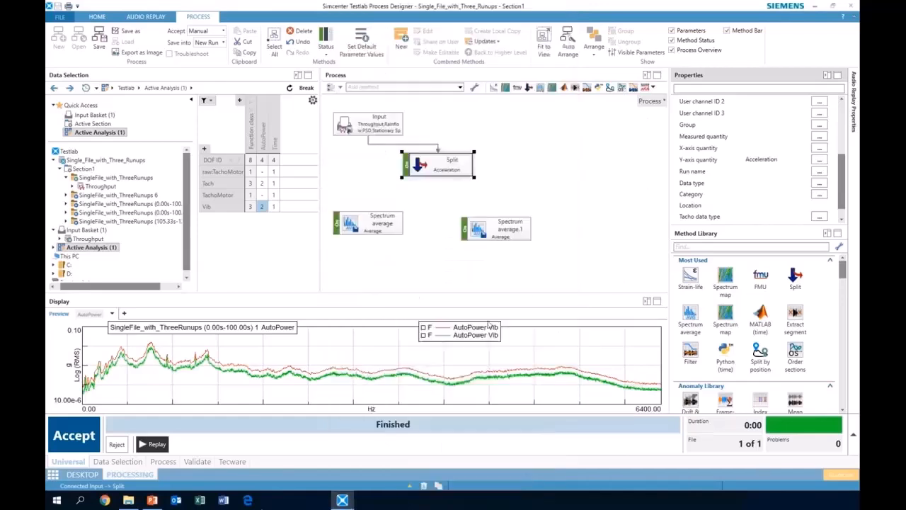
# Connect the Split's red output to Spectrum average.1 and its green output to the first Spectrum average.
pyautogui.moveTo(476, 170)
pyautogui.mouseDown()
pyautogui.moveTo(500, 194)
pyautogui.moveTo(496, 221)
pyautogui.moveTo(506, 235)
pyautogui.mouseUp()
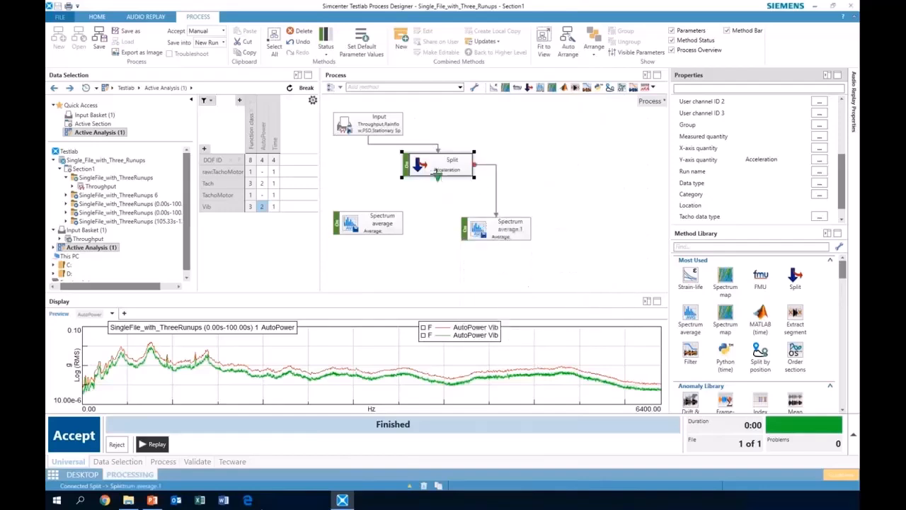
pyautogui.moveTo(438, 179); pyautogui.dragTo(369, 212)
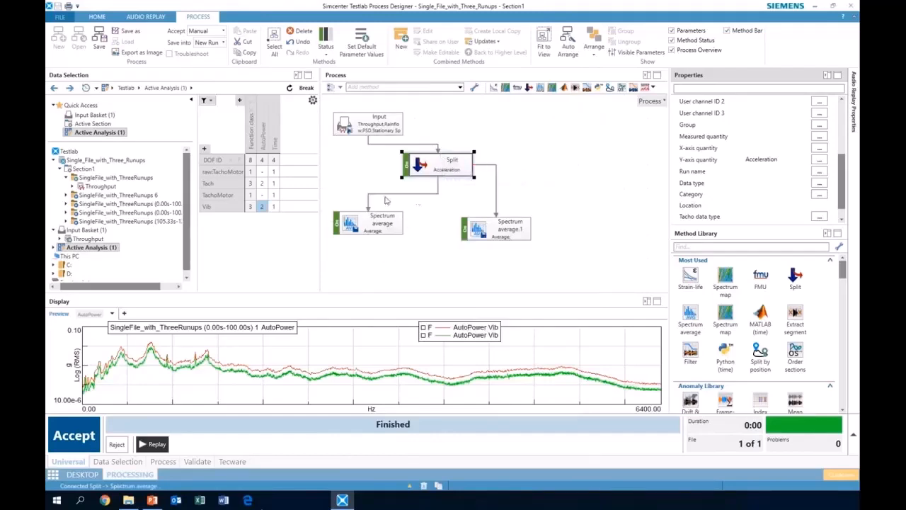
pyautogui.moveTo(374, 231)
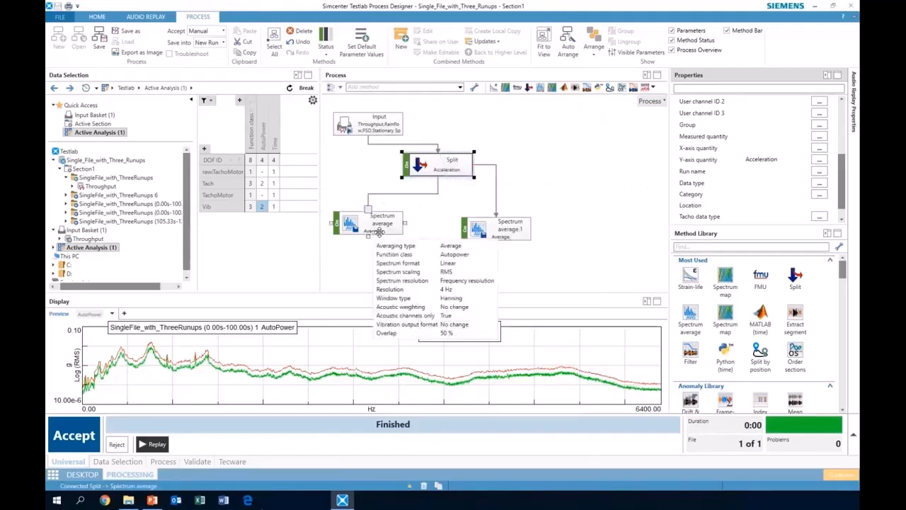
# Reject the earlier results and run the process with the Split in place.
pyautogui.click(115, 445)
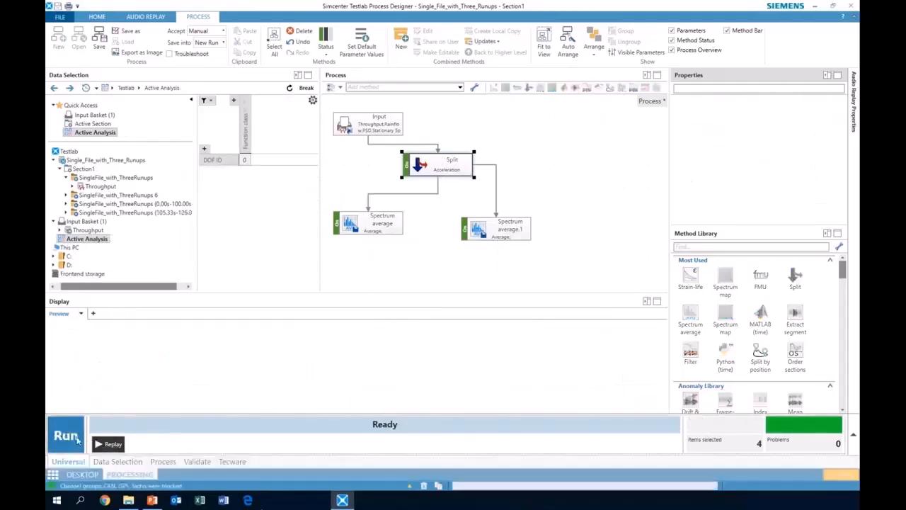
pyautogui.click(71, 436)
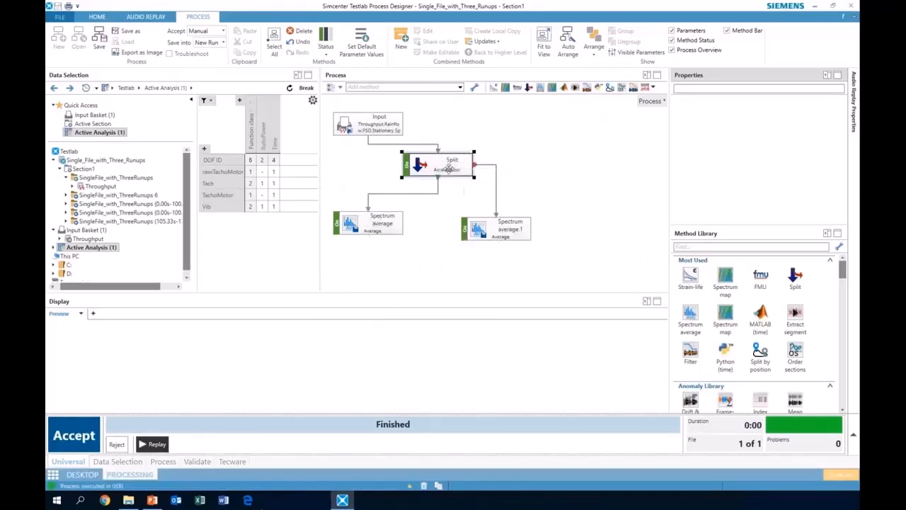
# Reject the split run's results and replace Spectrum average.1 with a Spectrum map method.
pyautogui.click(116, 445)
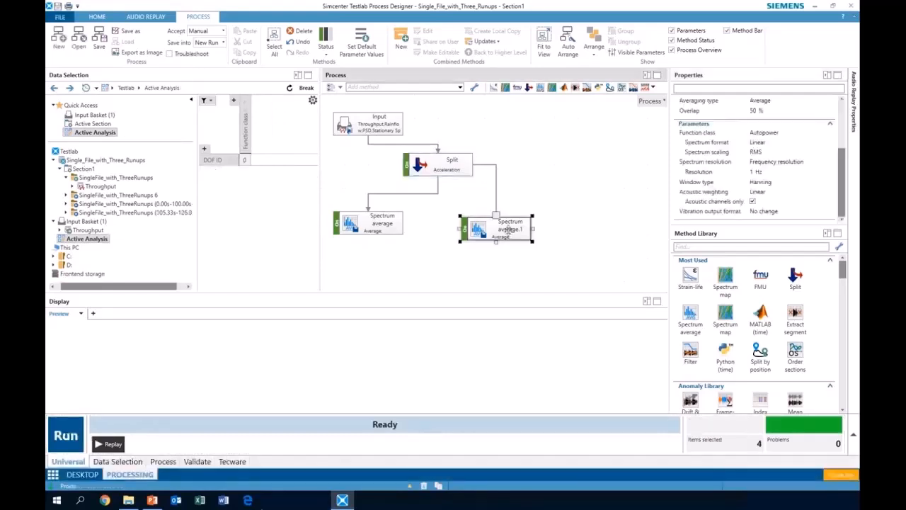
pyautogui.rightClick(510, 232)
pyautogui.click(538, 292)
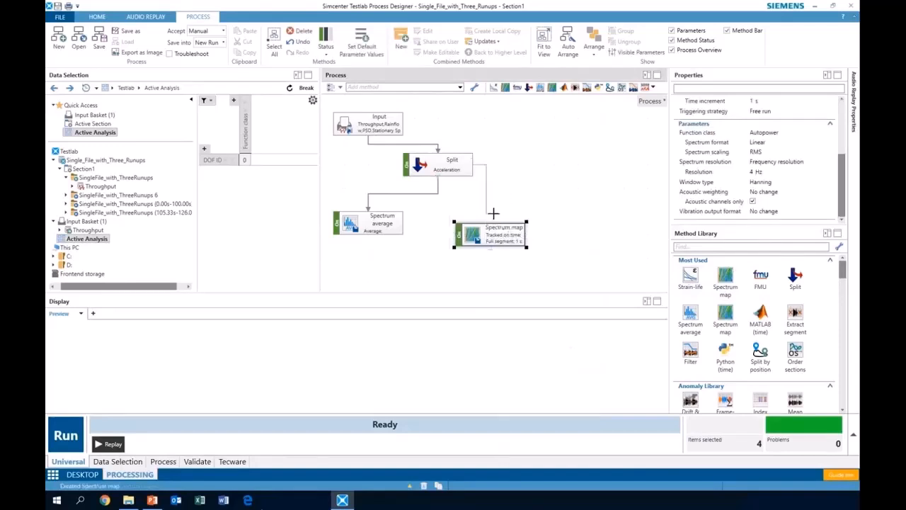
# Remove Acceleration from the Split method's Y-axis quantity condition.
pyautogui.click(447, 167)
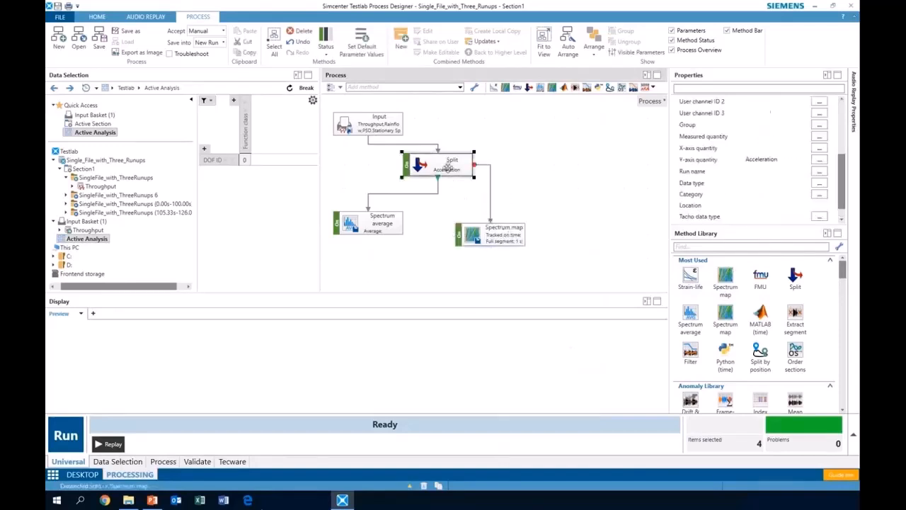
pyautogui.click(821, 161)
pyautogui.click(527, 37)
pyautogui.click(477, 254)
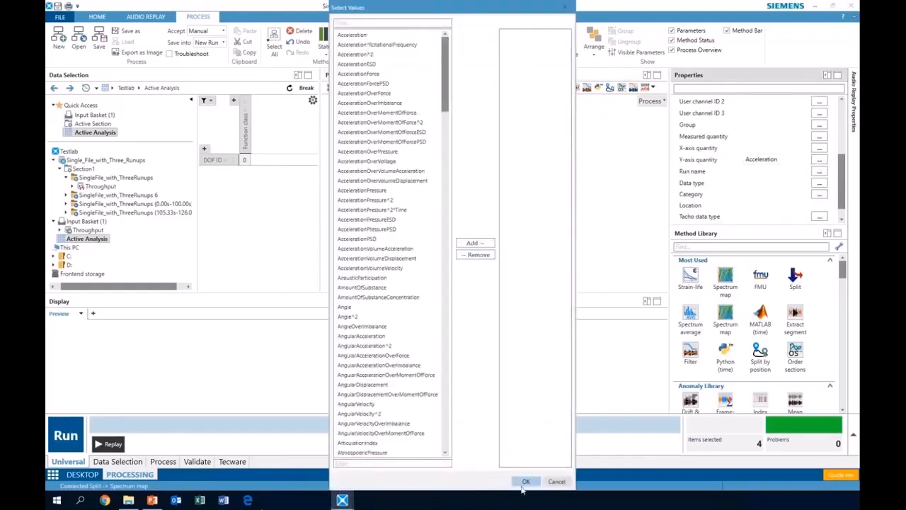
pyautogui.click(526, 480)
pyautogui.scroll(3, 843, 162)
pyautogui.scroll(-2, 849, 170)
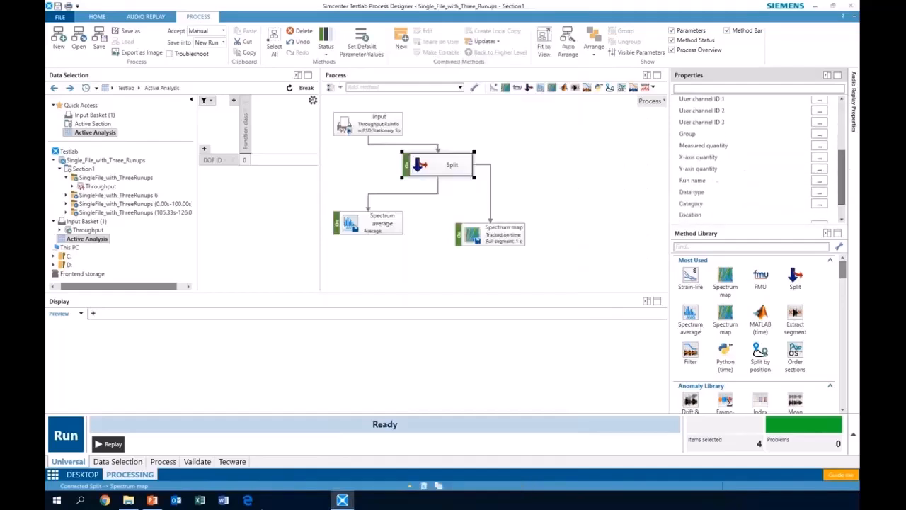
pyautogui.click(819, 182)
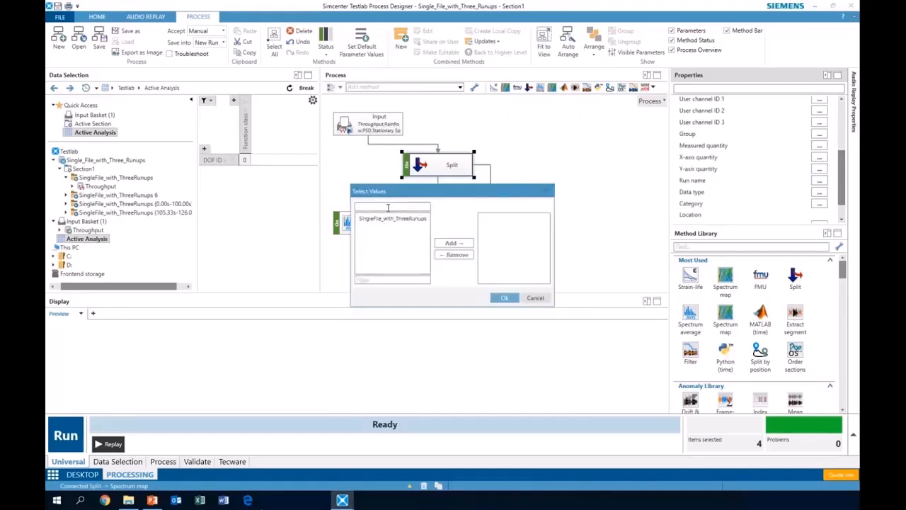
pyautogui.write('stead')
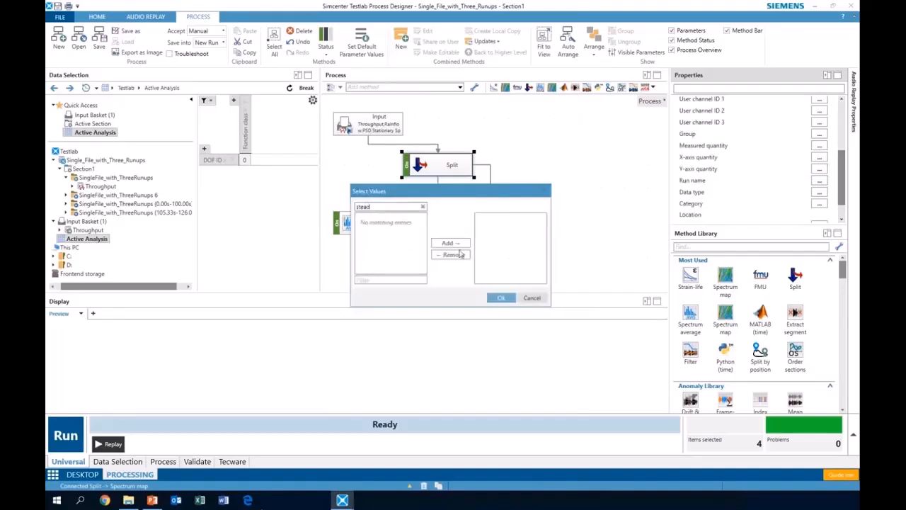
pyautogui.write('y')
pyautogui.click(530, 299)
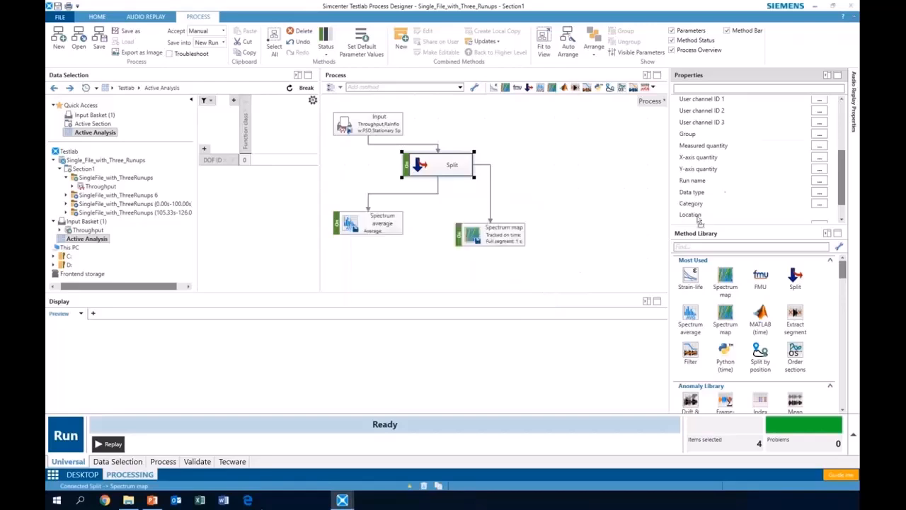
# Set the Split method's Run name condition to steady.
pyautogui.click(801, 181)
pyautogui.write('steady')
pyautogui.press('Return')
# Run the process with the Split routing data by run name to the Spectrum average or Spectrum map.
pyautogui.moveTo(370, 228)
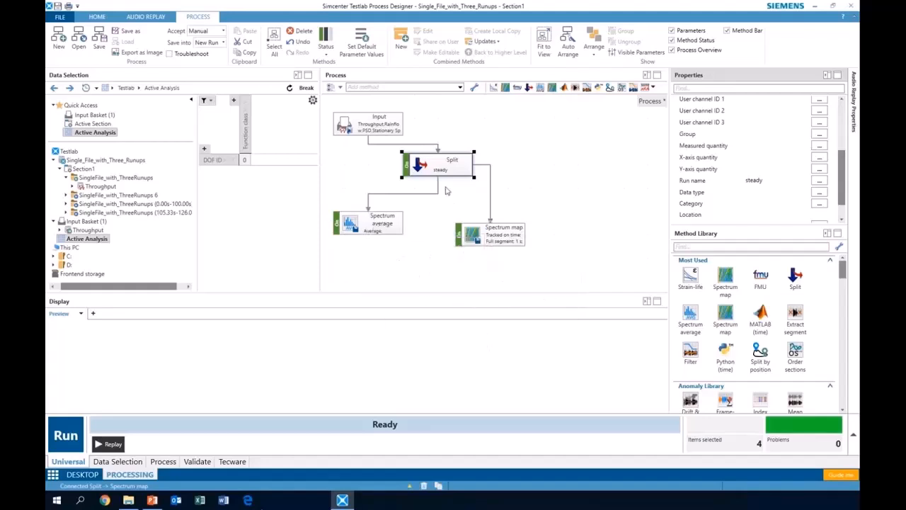
pyautogui.moveTo(493, 232)
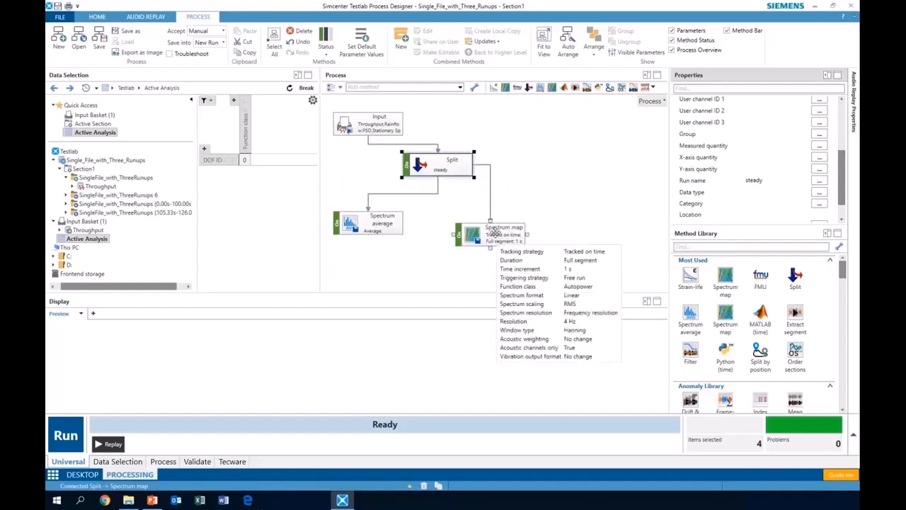
pyautogui.click(65, 435)
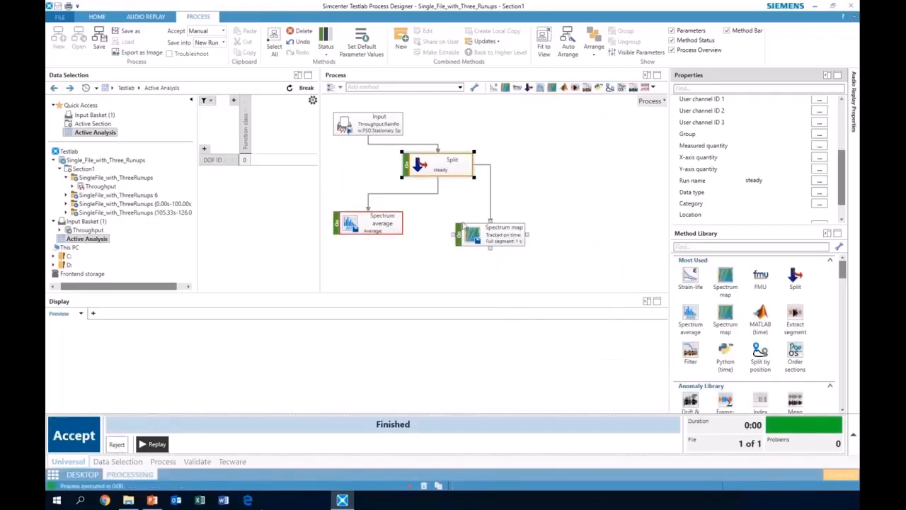
pyautogui.rightClick(383, 224)
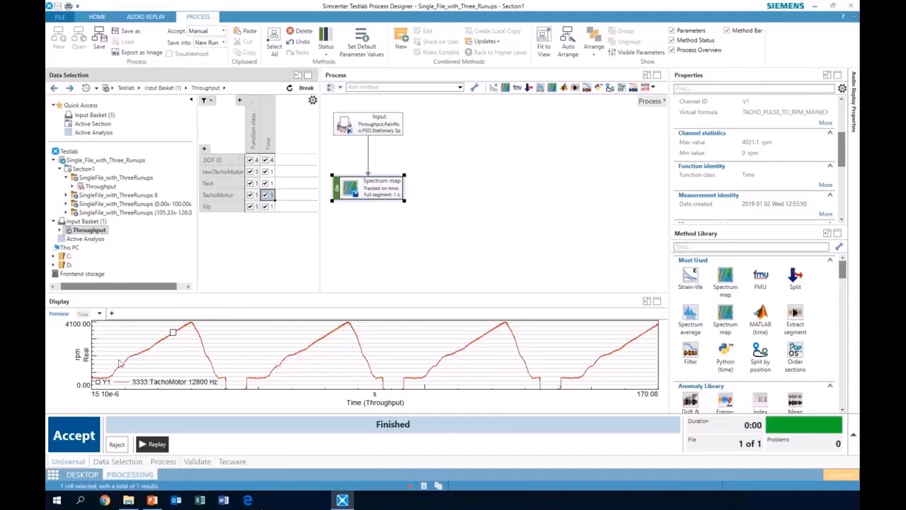
# Highlight three run-up segments on the TachoMotor trace at about 8.4–36.2, 53.5–79.6 and 100.7–130.8 s, and assign them to the Input method.
pyautogui.moveTo(119, 352); pyautogui.dragTo(202, 352)
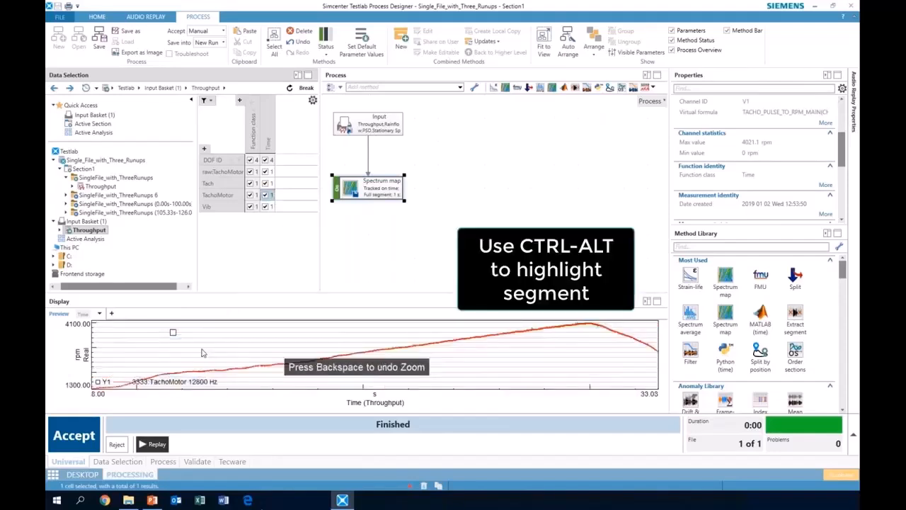
pyautogui.press('BackSpace')
pyautogui.moveTo(120, 361); pyautogui.dragTo(211, 358)
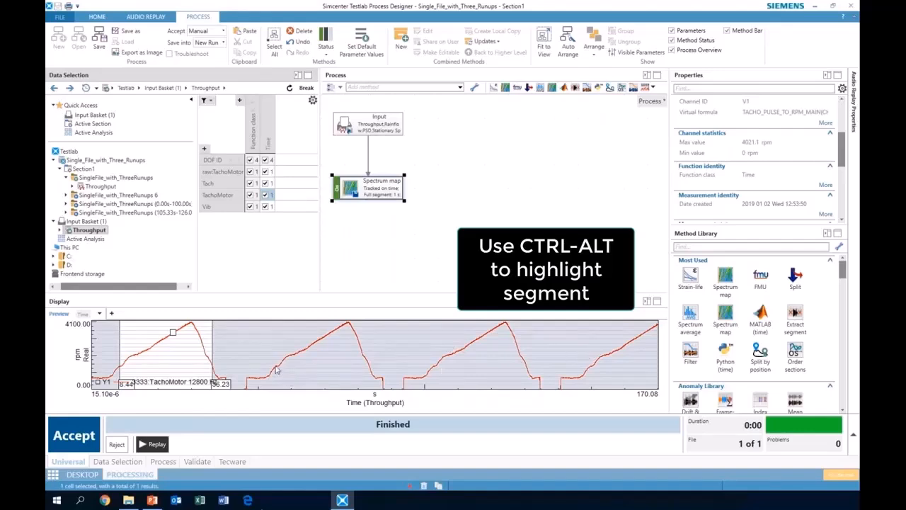
pyautogui.moveTo(270, 370); pyautogui.dragTo(358, 357)
pyautogui.moveTo(428, 355); pyautogui.dragTo(528, 346)
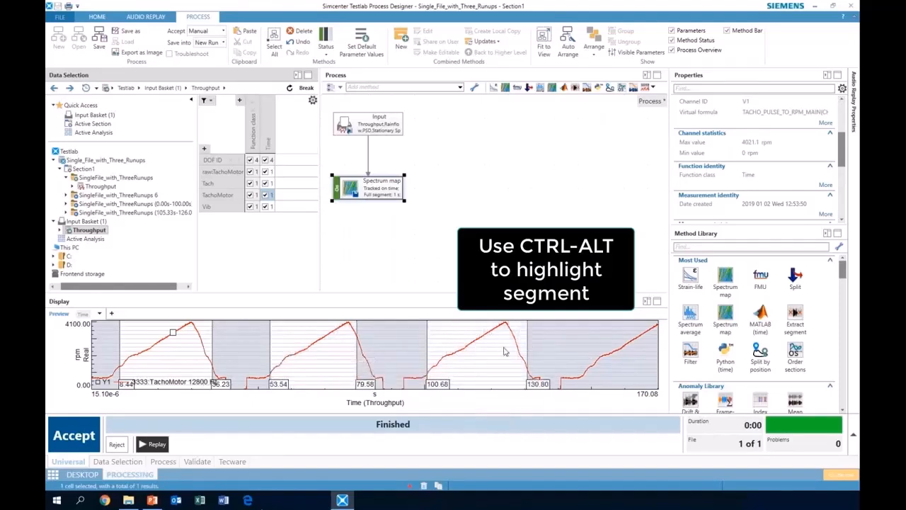
pyautogui.click(388, 129)
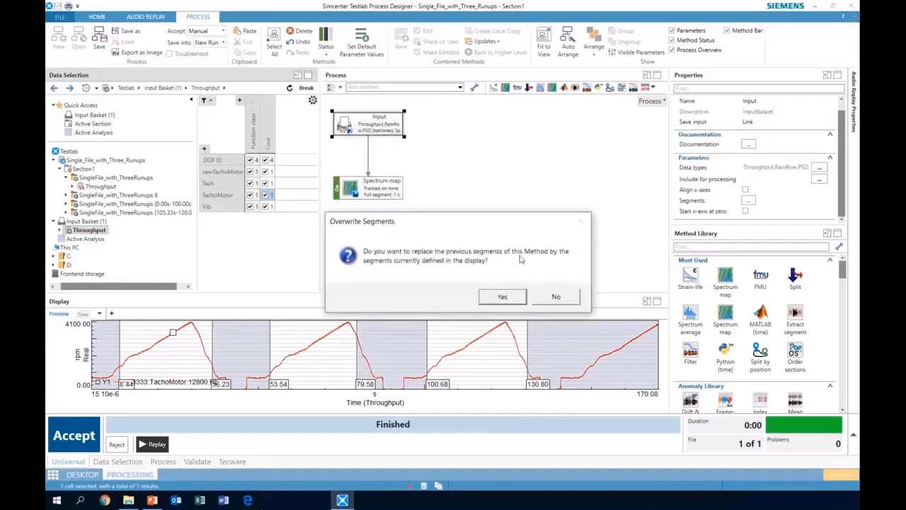
pyautogui.click(502, 298)
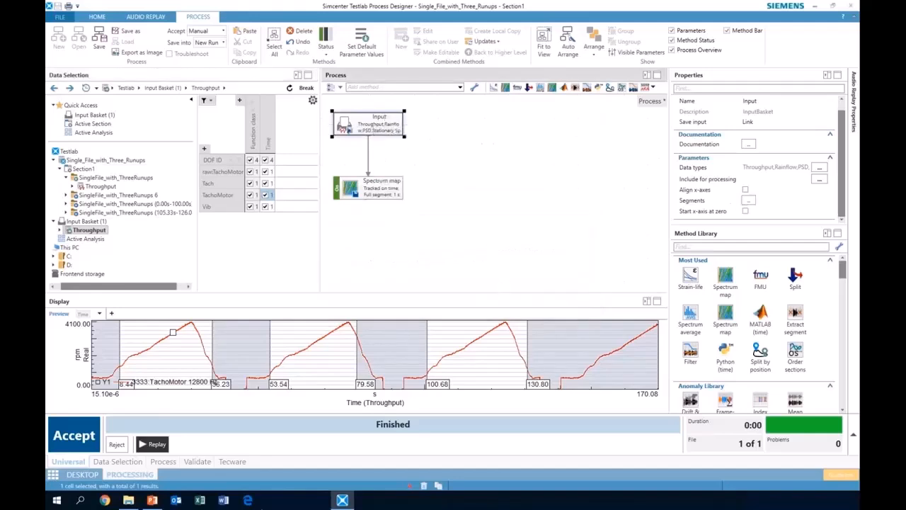
# Give the three segments in the Input's Segment List the run suffixes run1, run2 and run3.
pyautogui.click(749, 201)
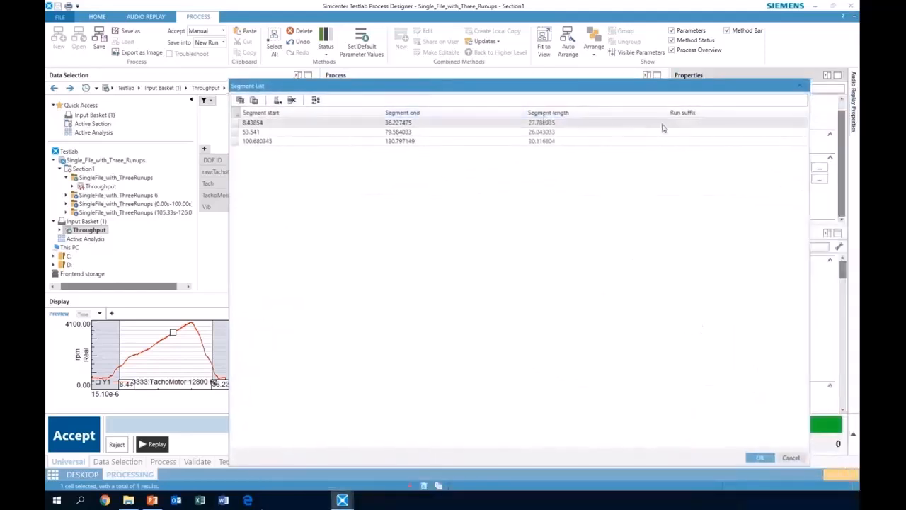
pyautogui.click(674, 125)
pyautogui.write('ru')
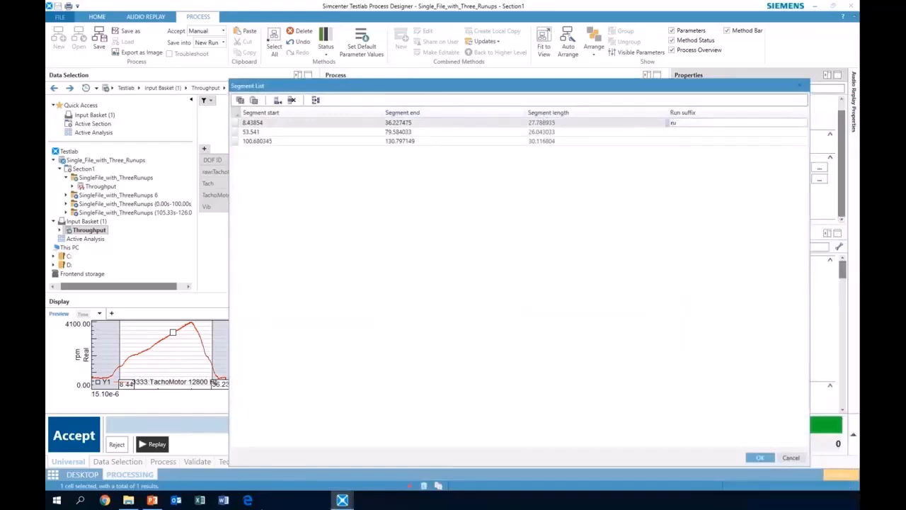
pyautogui.write('n1')
pyautogui.click(677, 134)
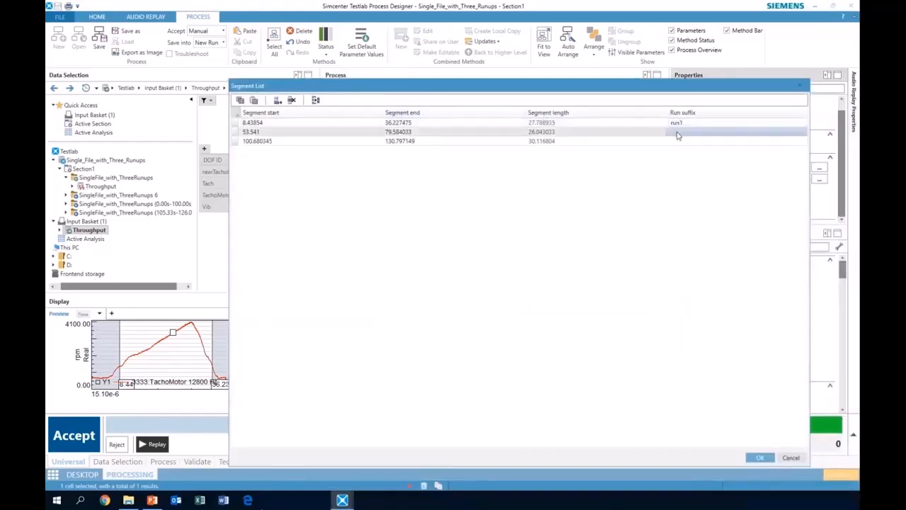
pyautogui.write('run2')
pyautogui.click(674, 141)
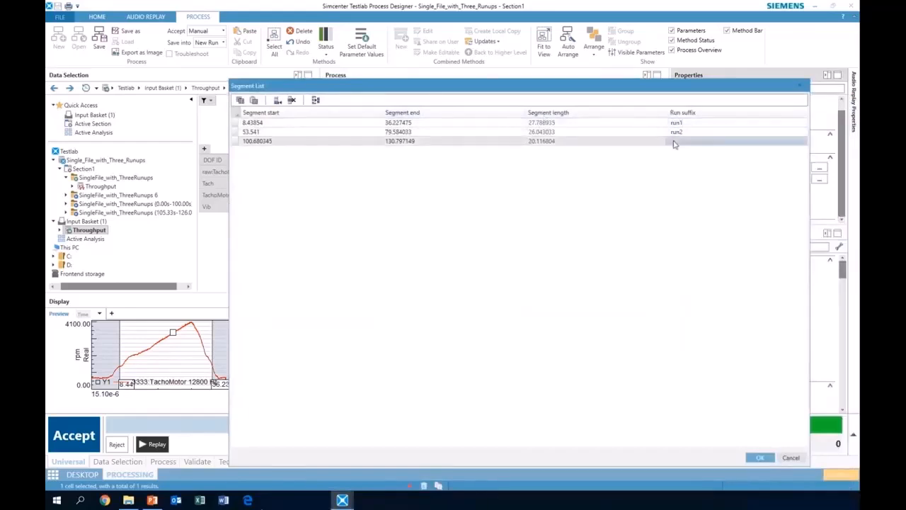
pyautogui.write('run3')
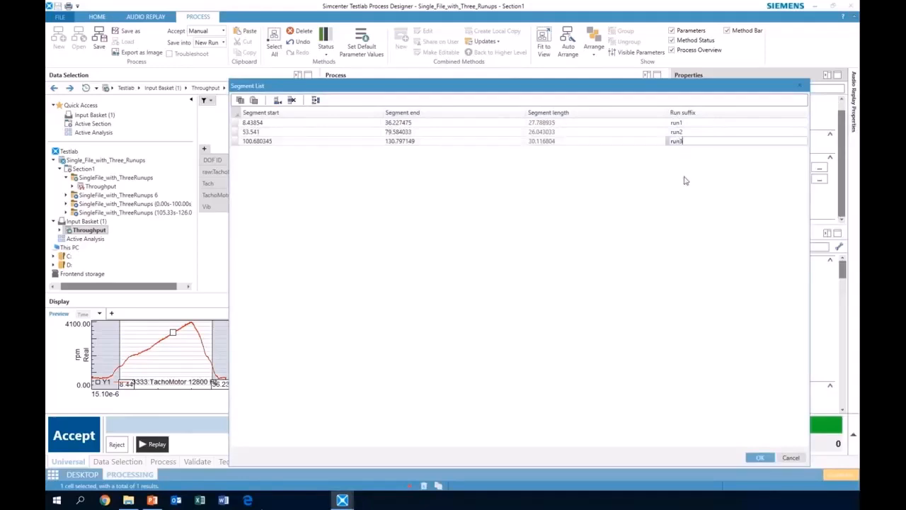
pyautogui.click(765, 459)
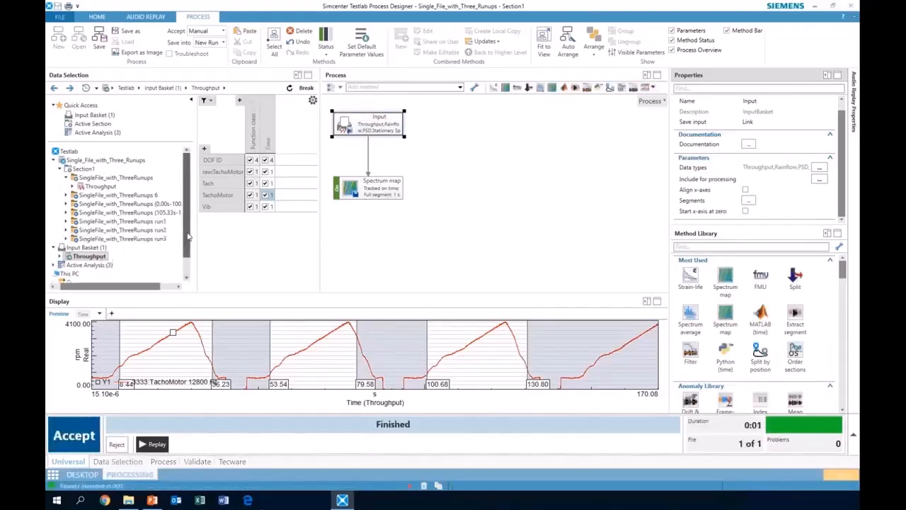
# Display the Tach AutoPower maps of all three runs in the Active Analysis to compare them.
pyautogui.scroll(-1, 135, 259)
pyautogui.click(54, 242)
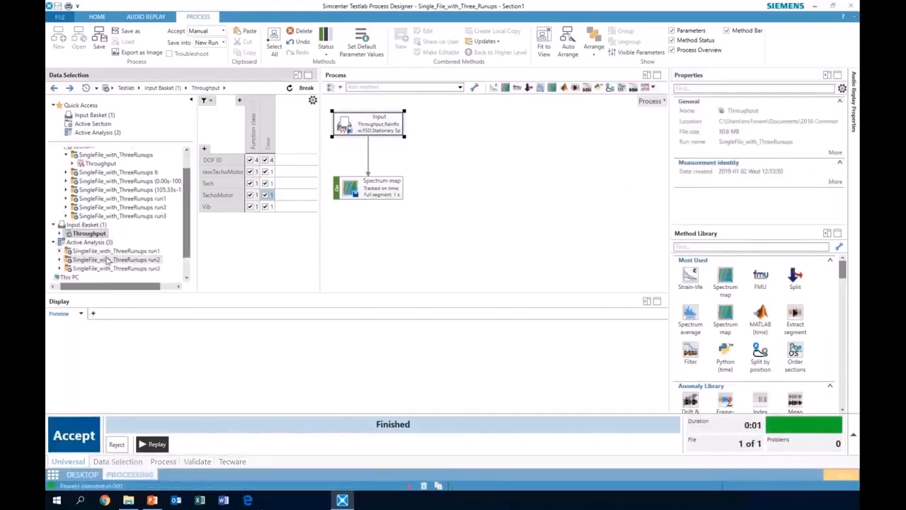
pyautogui.click(113, 251)
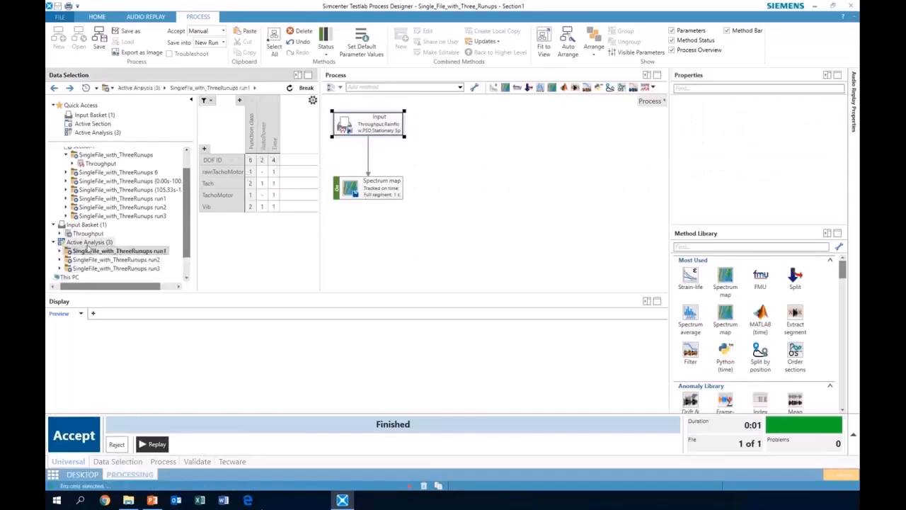
pyautogui.click(88, 242)
pyautogui.click(263, 184)
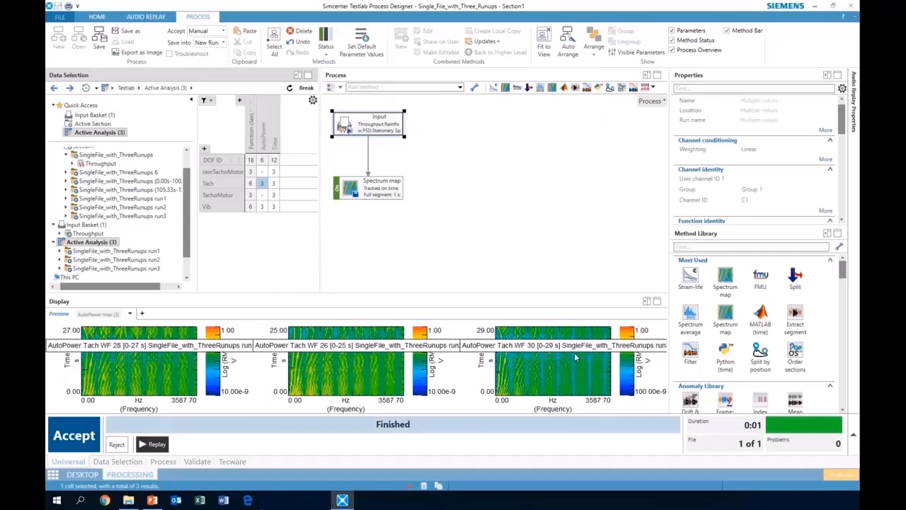
# Try adding a Split by position method to the process, enlarge the Method Library pane, and remove the method again.
pyautogui.moveTo(761, 355); pyautogui.dragTo(462, 151)
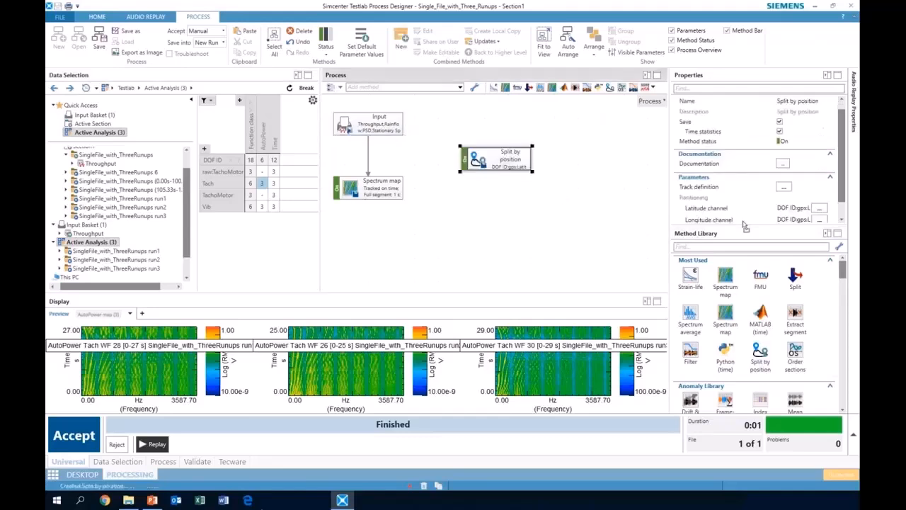
pyautogui.moveTo(744, 224); pyautogui.dragTo(745, 126)
pyautogui.moveTo(508, 167)
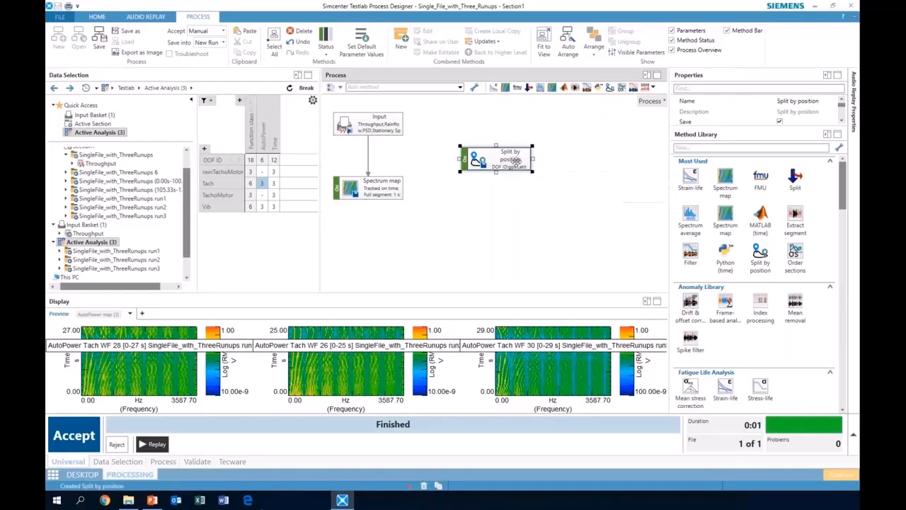
pyautogui.rightClick(530, 164)
pyautogui.click(541, 185)
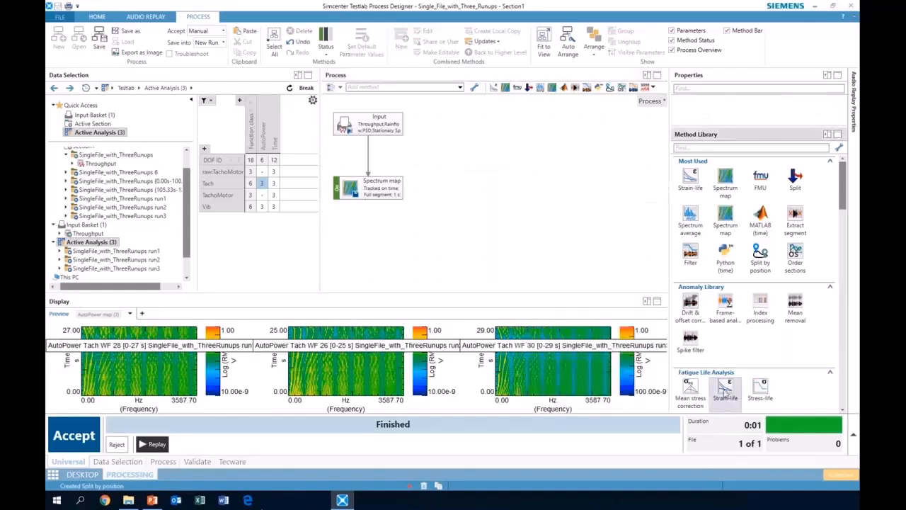
# Try adding a Strain-life method from Fatigue Life Analysis to the process and cut it out again.
pyautogui.click(541, 231)
pyautogui.rightClick(558, 238)
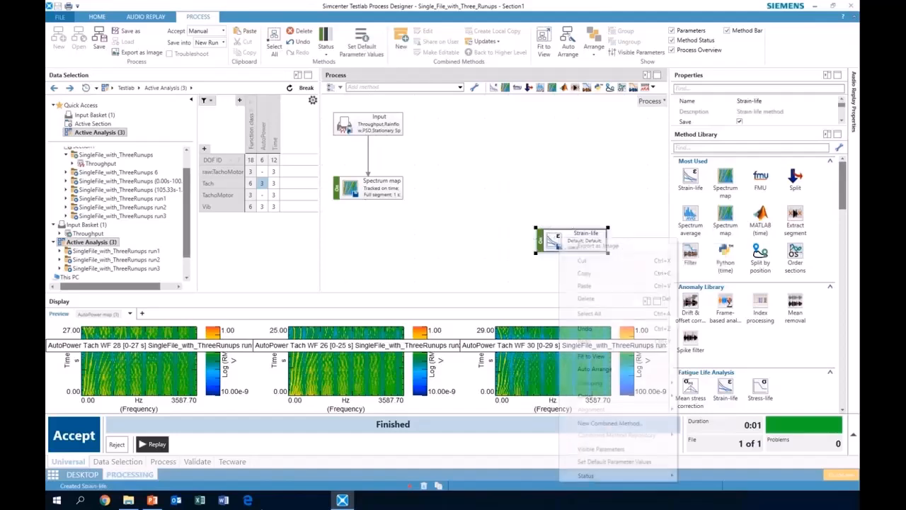
pyautogui.click(584, 261)
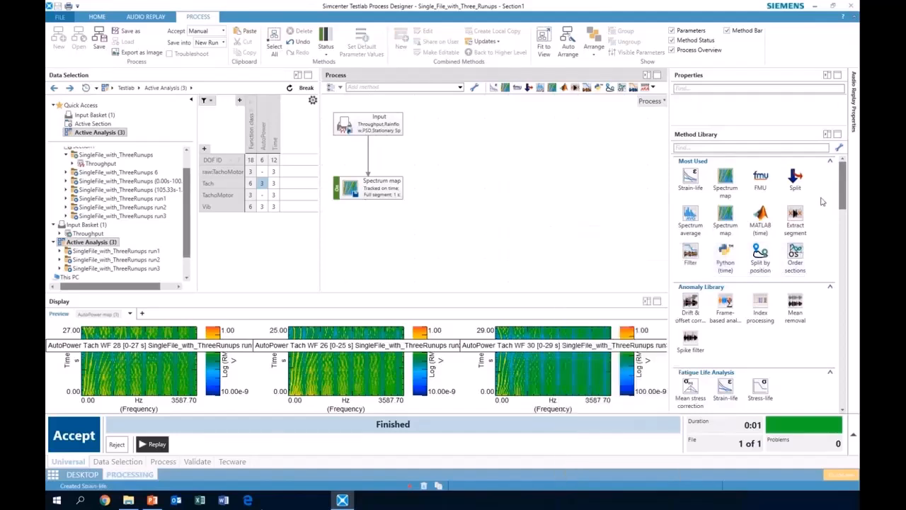
# Look through the Method Library to Sound Quality Analysis and review the Spectrum map method's parameters.
pyautogui.moveTo(841, 186); pyautogui.dragTo(829, 397)
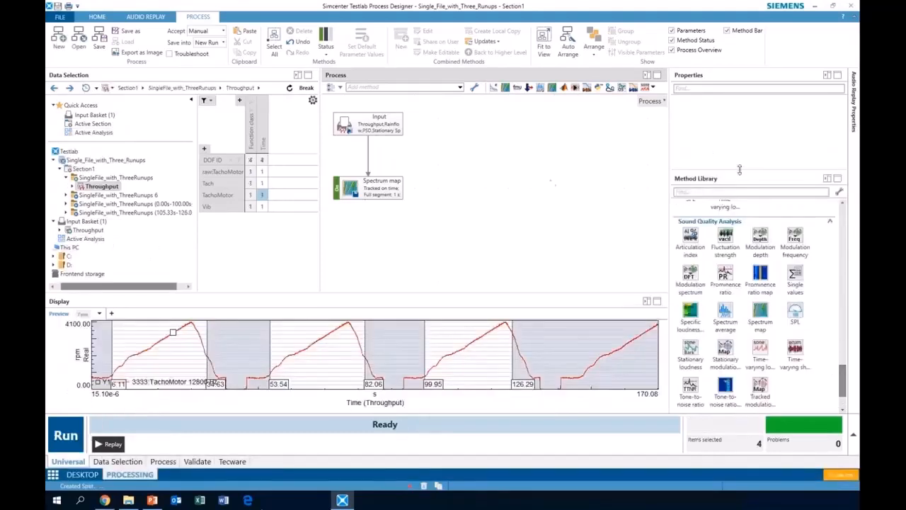
pyautogui.click(393, 190)
pyautogui.moveTo(769, 175); pyautogui.dragTo(767, 274)
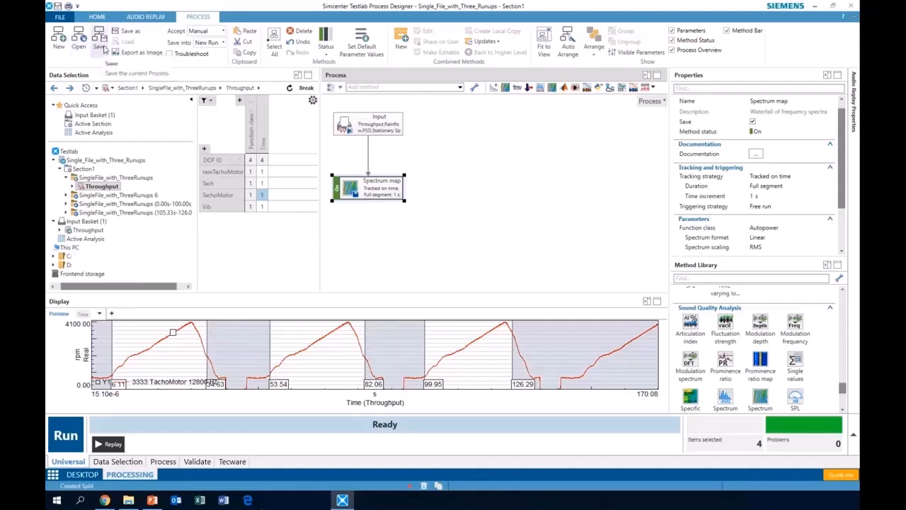
pyautogui.moveTo(386, 184)
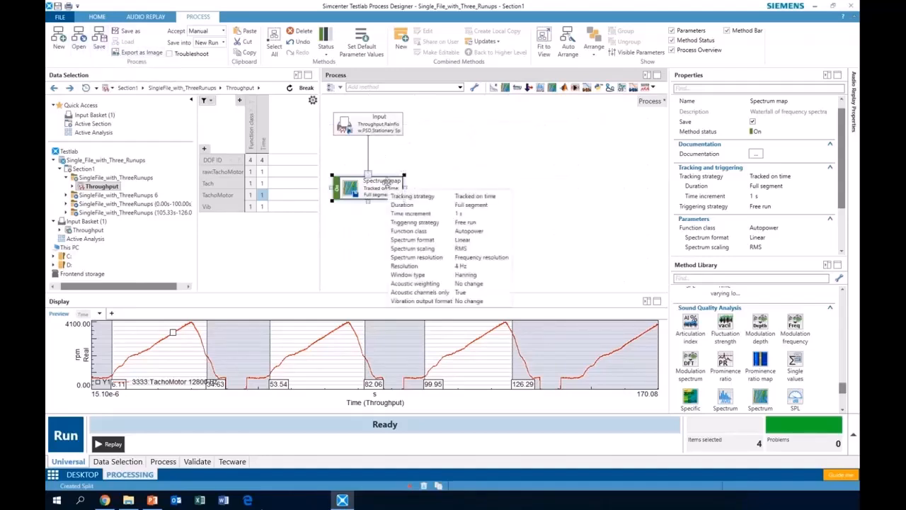
# Open the predefined Load Data Analysis process without saving the current one and look over its methods.
pyautogui.click(82, 42)
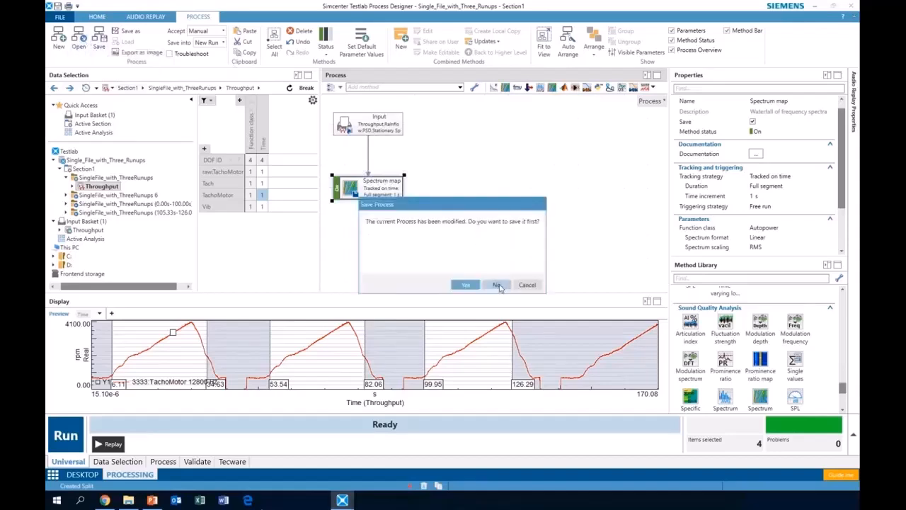
pyautogui.click(497, 284)
pyautogui.moveTo(487, 122); pyautogui.dragTo(395, 104)
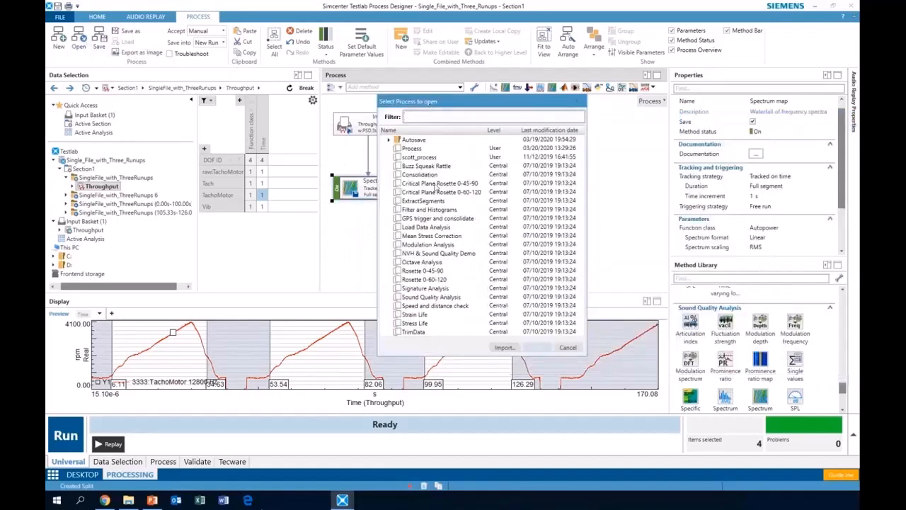
pyautogui.click(437, 228)
pyautogui.click(537, 348)
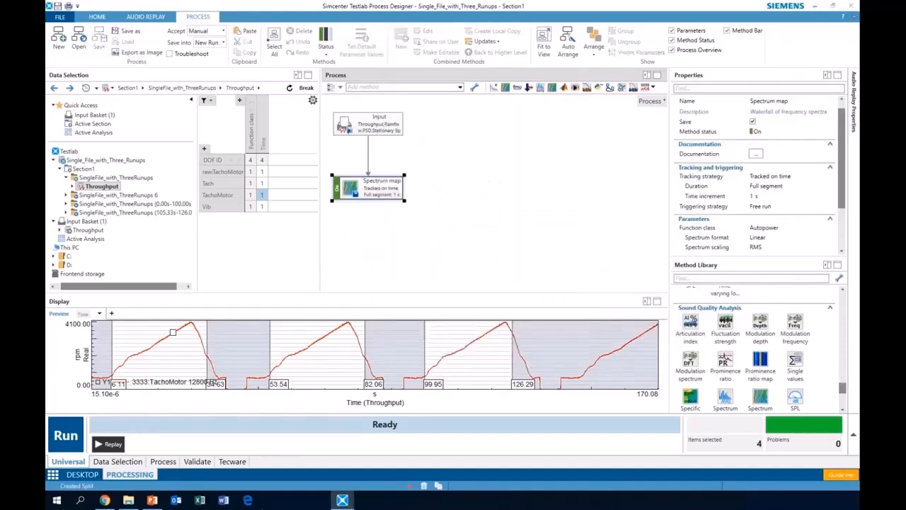
pyautogui.scroll(-1, 465, 199)
pyautogui.scroll(1, 465, 199)
pyautogui.scroll(-1, 464, 199)
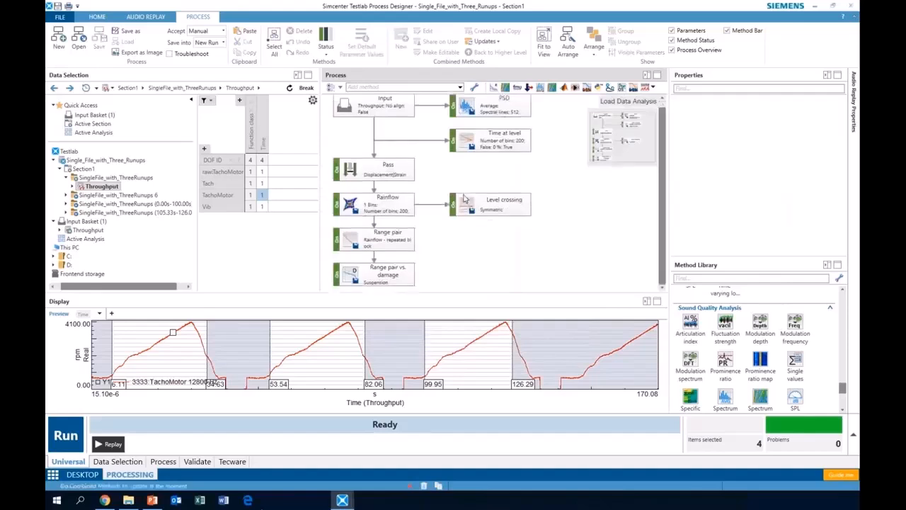
# Open the predefined Sound Quality Analysis process.
pyautogui.click(81, 44)
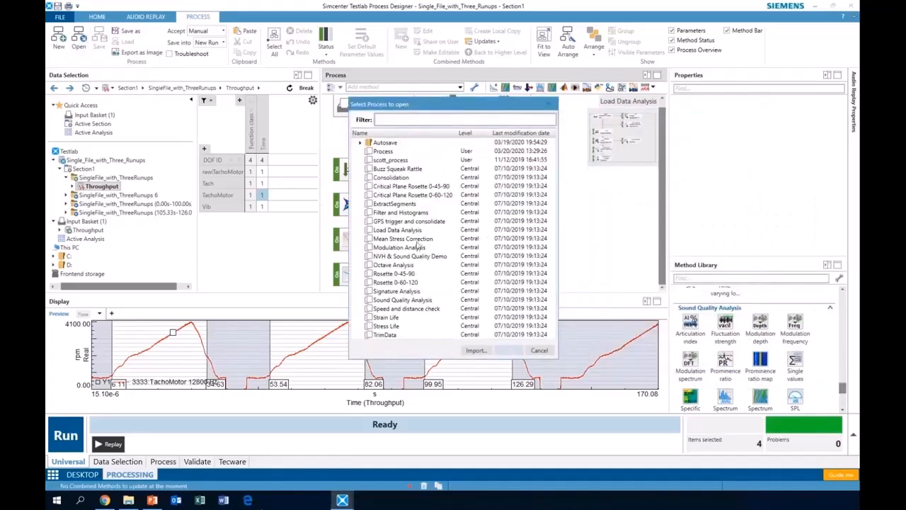
pyautogui.click(402, 300)
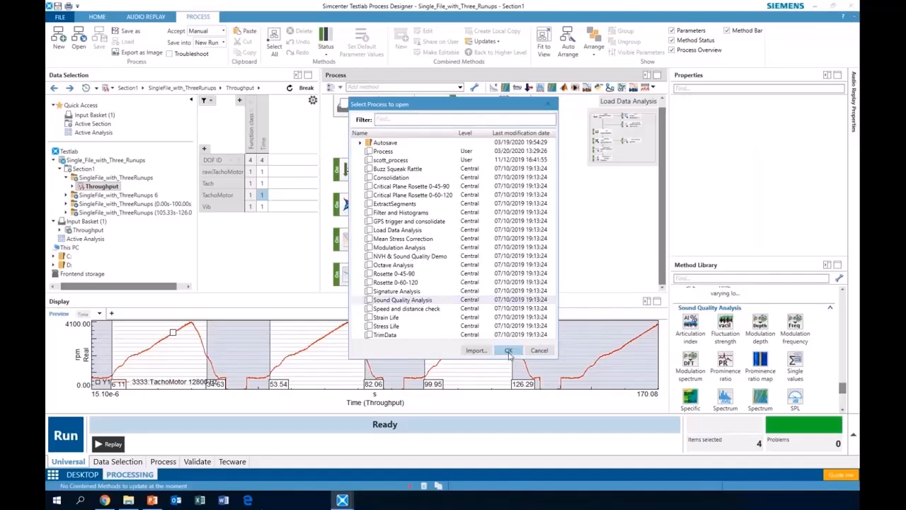
pyautogui.click(508, 349)
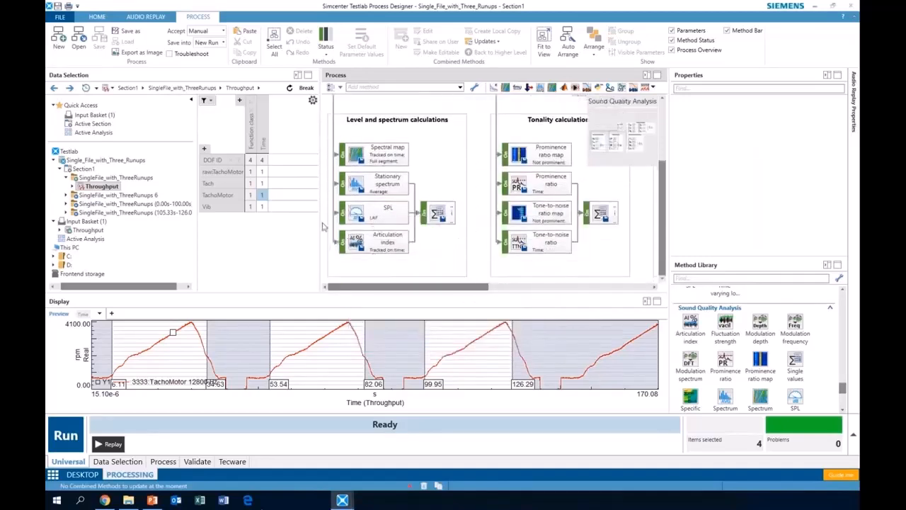
# Enlarge the Process pane, maximize it to examine the whole Sound Quality Analysis flow, and restore it.
pyautogui.moveTo(320, 223); pyautogui.dragTo(270, 222)
pyautogui.moveTo(670, 222); pyautogui.dragTo(784, 219)
pyautogui.moveTo(650, 293); pyautogui.dragTo(649, 368)
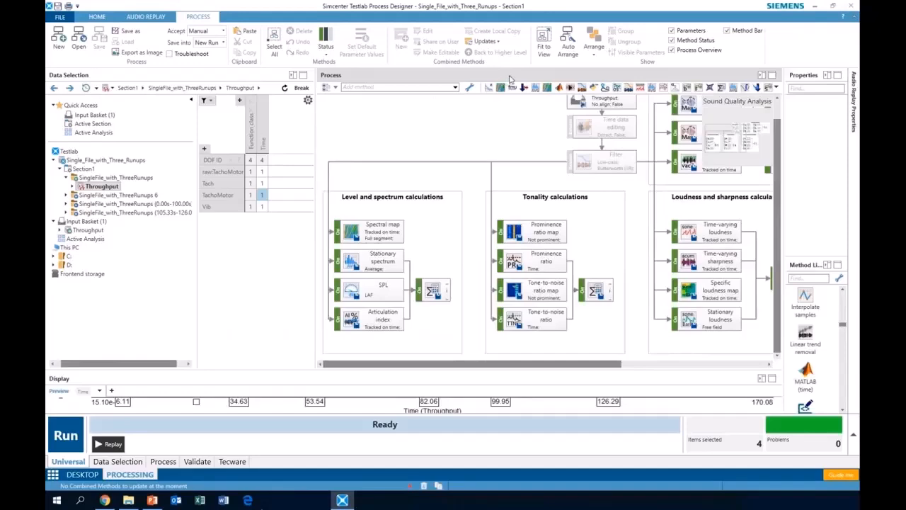
pyautogui.doubleClick(510, 79)
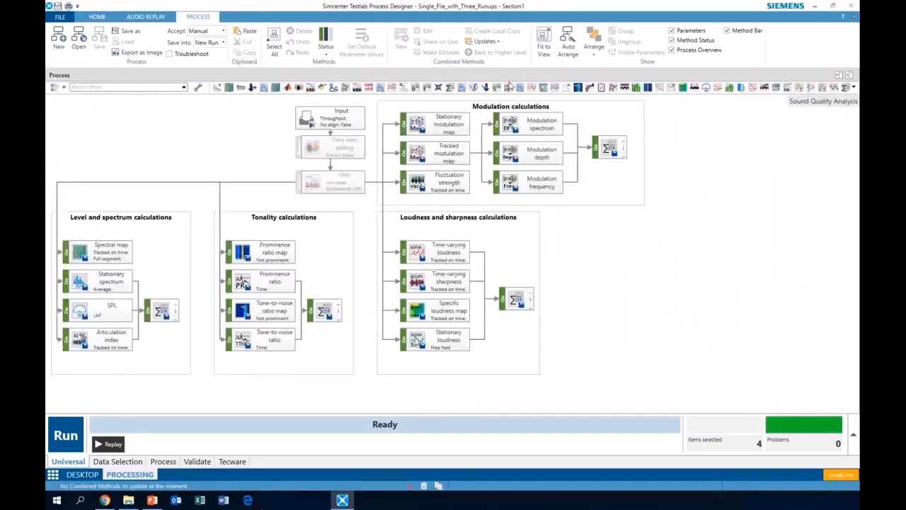
pyautogui.doubleClick(501, 77)
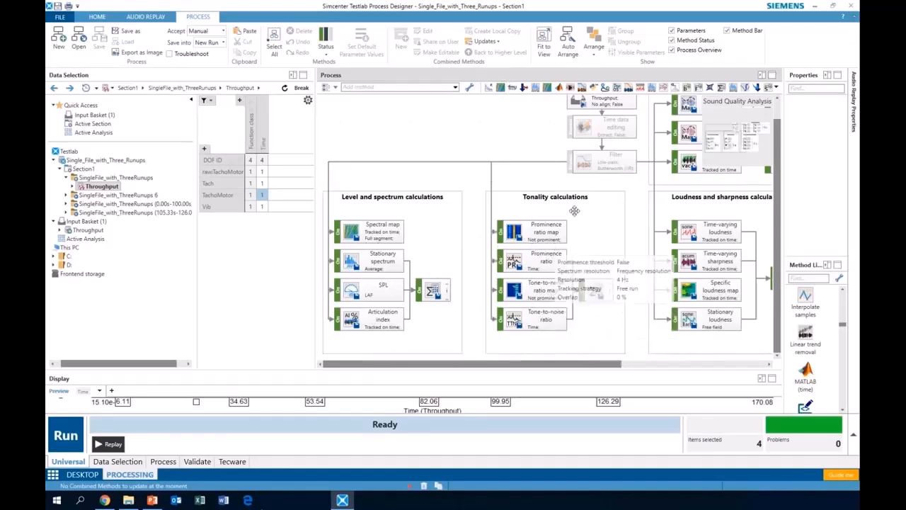
pyautogui.scroll(1, 574, 210)
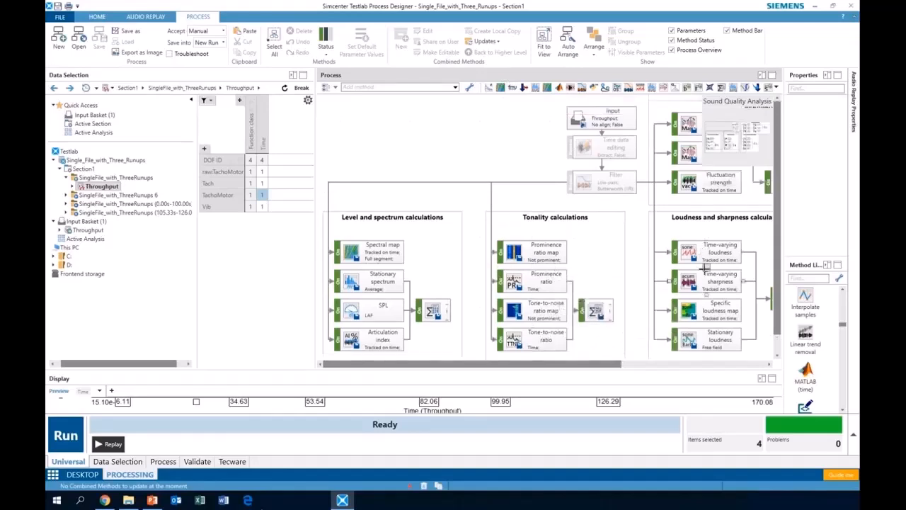
# Switch off the Prominence ratio map and Prominence ratio methods in the Tonality calculations group.
pyautogui.moveTo(502, 261)
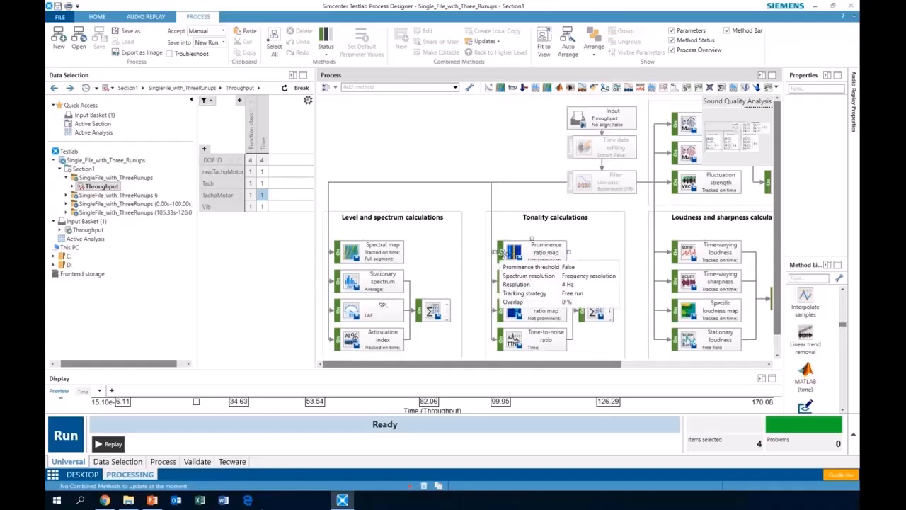
pyautogui.click(504, 261)
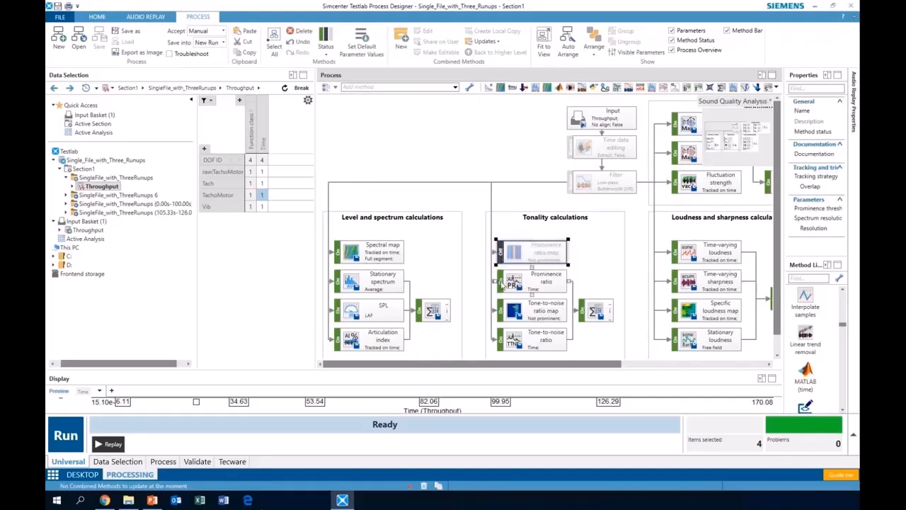
pyautogui.click(504, 281)
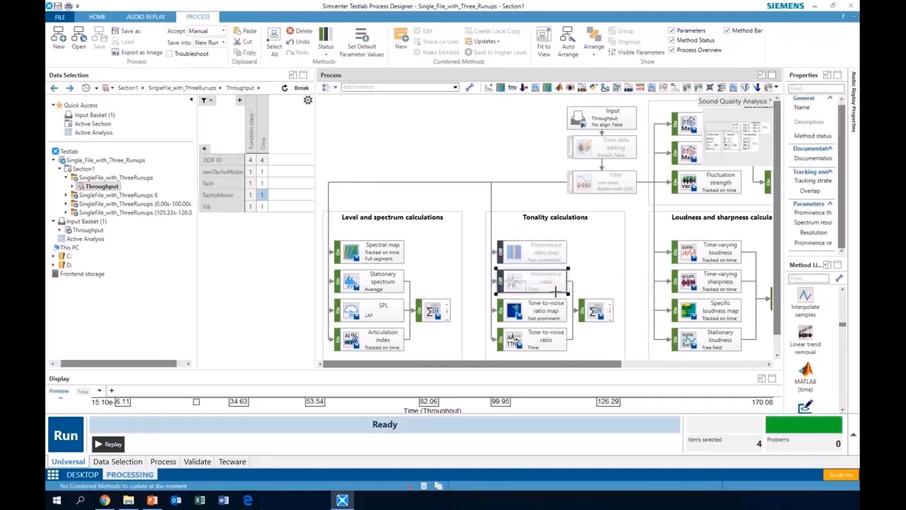
pyautogui.click(500, 283)
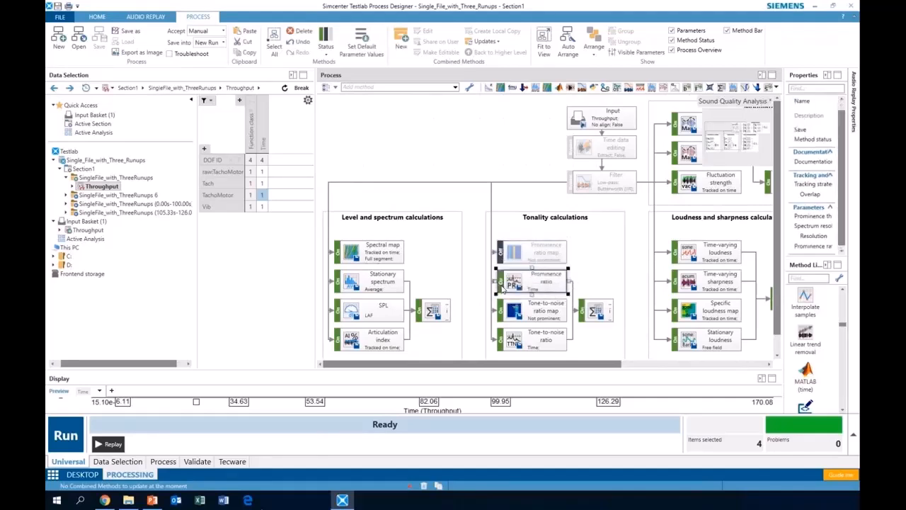
pyautogui.click(503, 287)
# Switch the Tracked modulation map method in the Modulation calculations group off and back on.
pyautogui.moveTo(607, 365); pyautogui.dragTo(725, 367)
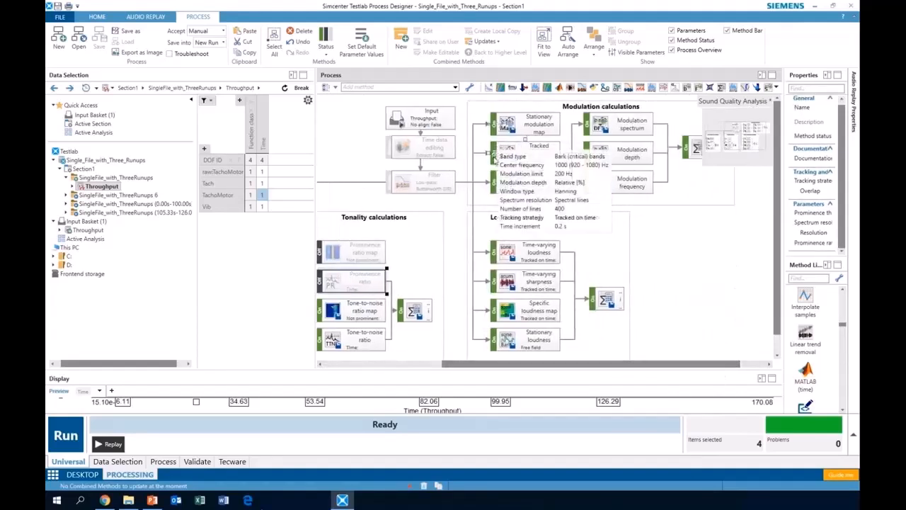
pyautogui.click(495, 154)
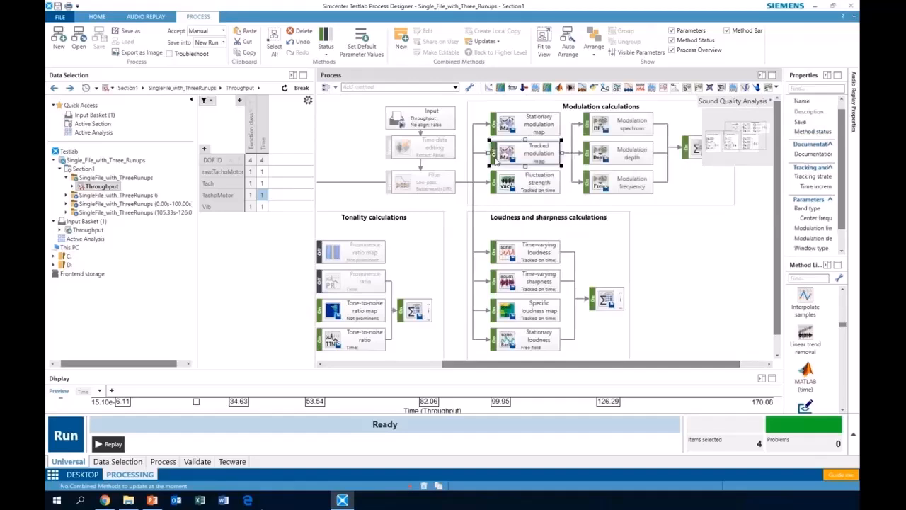
pyautogui.click(496, 159)
pyautogui.moveTo(551, 155)
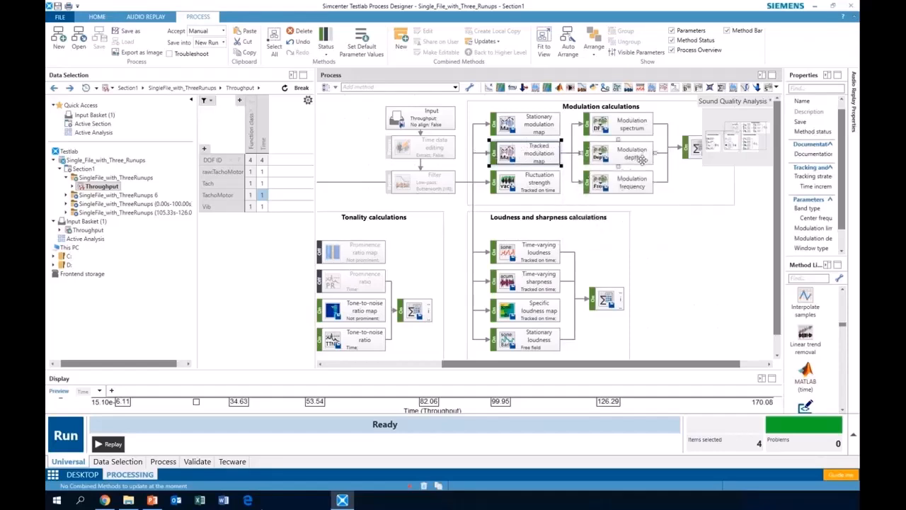
# Start a new process without saving the modified one, and widen the Properties and Method Library panes.
pyautogui.click(59, 39)
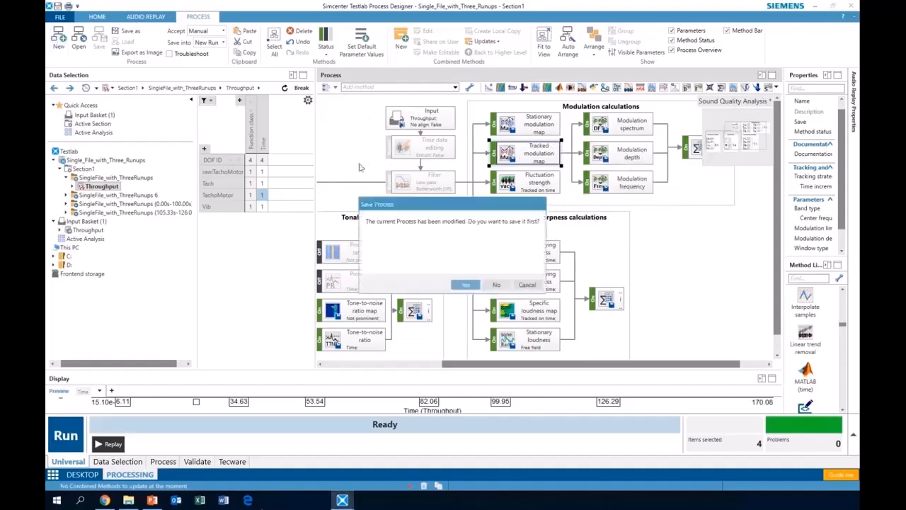
pyautogui.click(497, 284)
pyautogui.moveTo(785, 243); pyautogui.dragTo(574, 234)
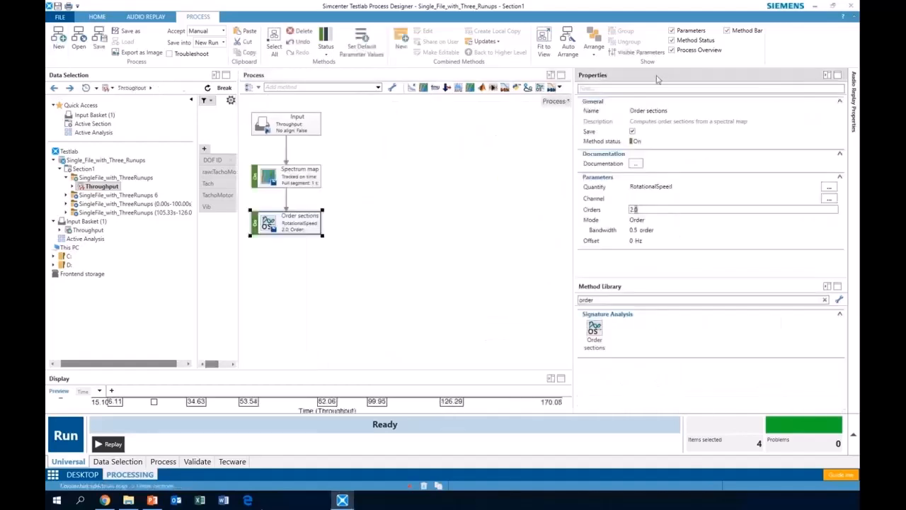
# Undock the Properties and Method Library panes as floating windows, and restore the pane layout to factory defaults.
pyautogui.moveTo(659, 75); pyautogui.dragTo(527, 207)
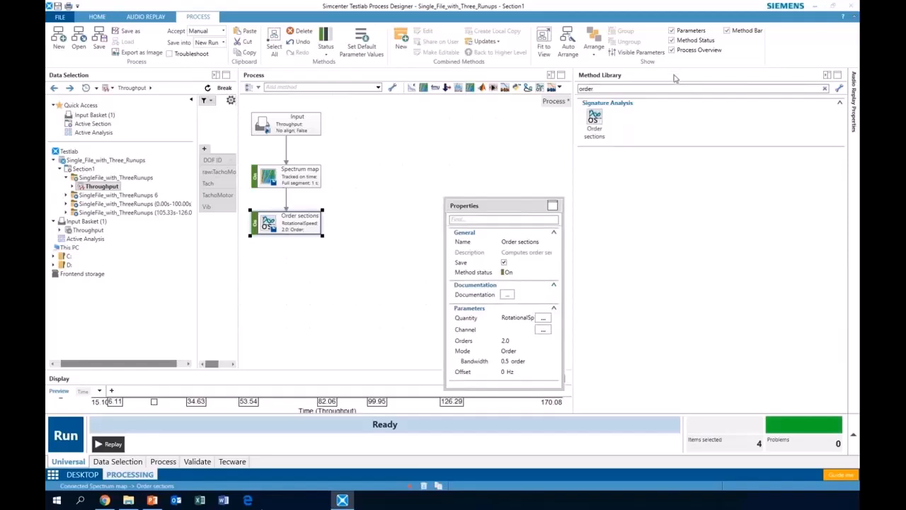
pyautogui.doubleClick(674, 76)
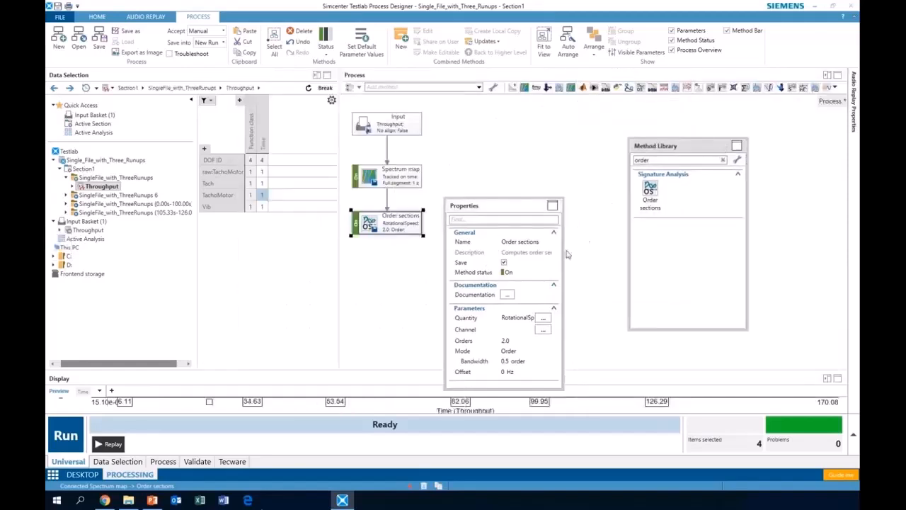
pyautogui.click(103, 17)
pyautogui.click(813, 42)
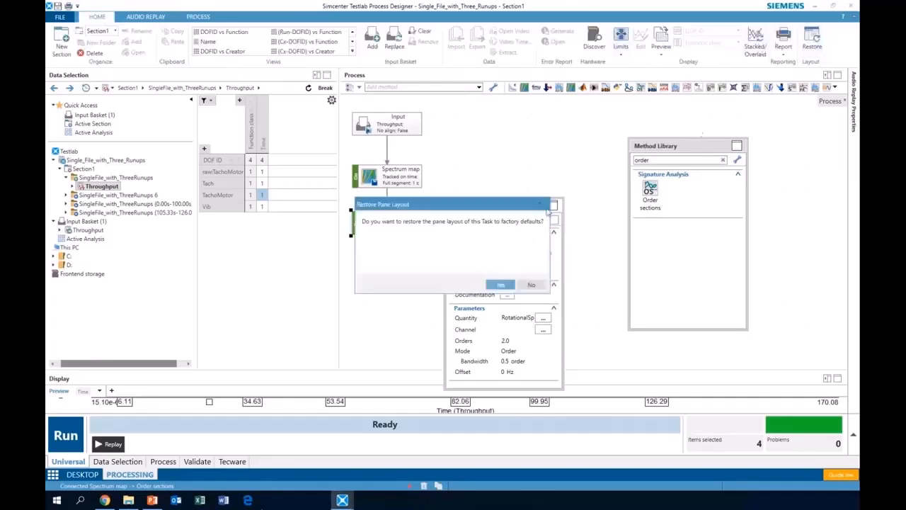
pyautogui.click(500, 285)
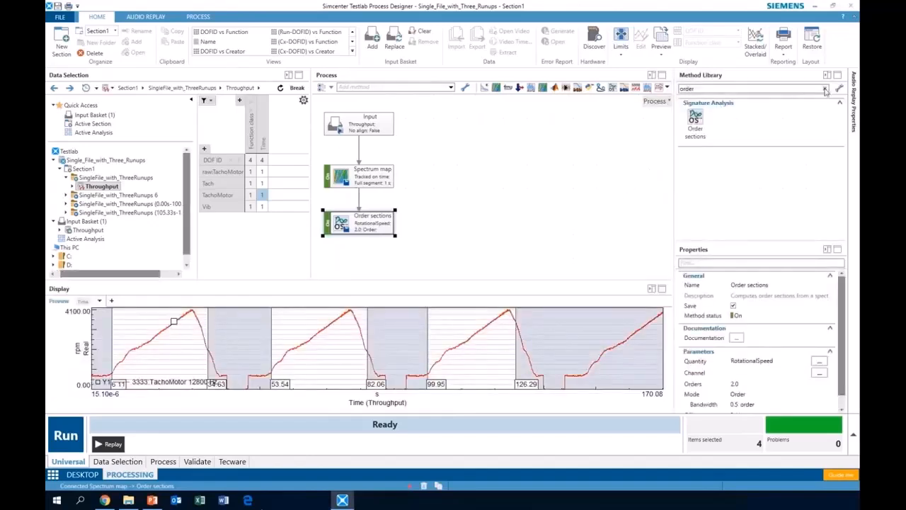
# Clear the method search and add the Python (time) and MATLAB (time) methods to the process.
pyautogui.moveTo(708, 86); pyautogui.dragTo(680, 96)
pyautogui.press('BackSpace')
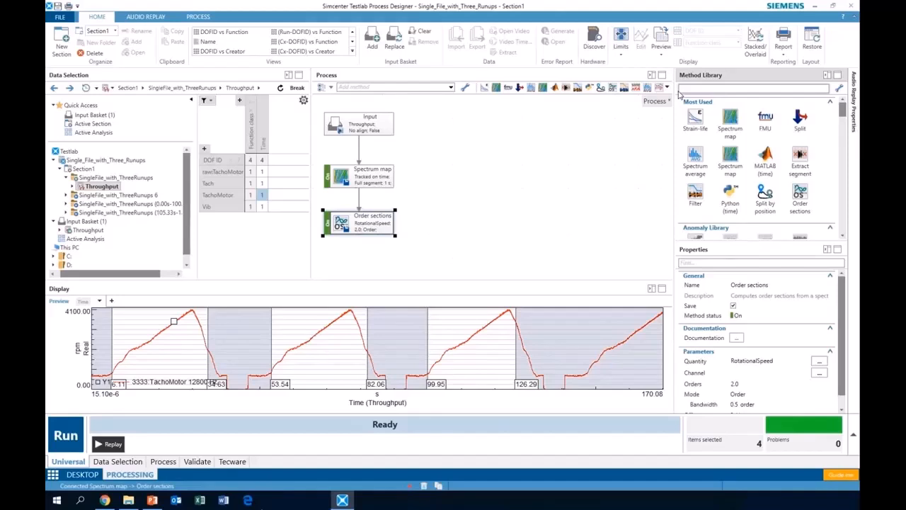
pyautogui.moveTo(730, 192); pyautogui.dragTo(469, 127)
pyautogui.moveTo(765, 159); pyautogui.dragTo(478, 184)
pyautogui.click(519, 141)
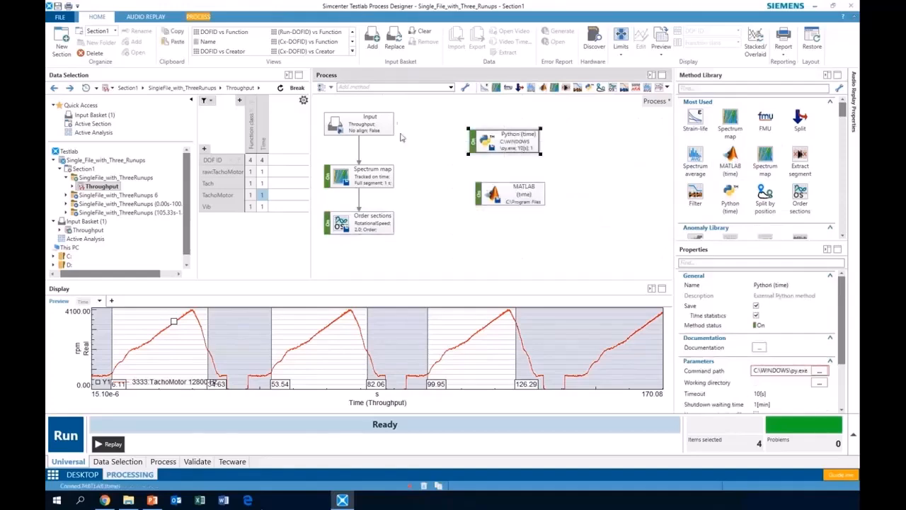
# Connect the Input to the Python (time) method, place it beside Spectrum map, and move MATLAB (time) out of the way.
pyautogui.moveTo(359, 136); pyautogui.dragTo(469, 144)
pyautogui.moveTo(493, 96); pyautogui.dragTo(506, 137)
pyautogui.moveTo(507, 145); pyautogui.dragTo(513, 156)
pyautogui.moveTo(504, 193); pyautogui.dragTo(580, 199)
pyautogui.moveTo(511, 152); pyautogui.dragTo(459, 175)
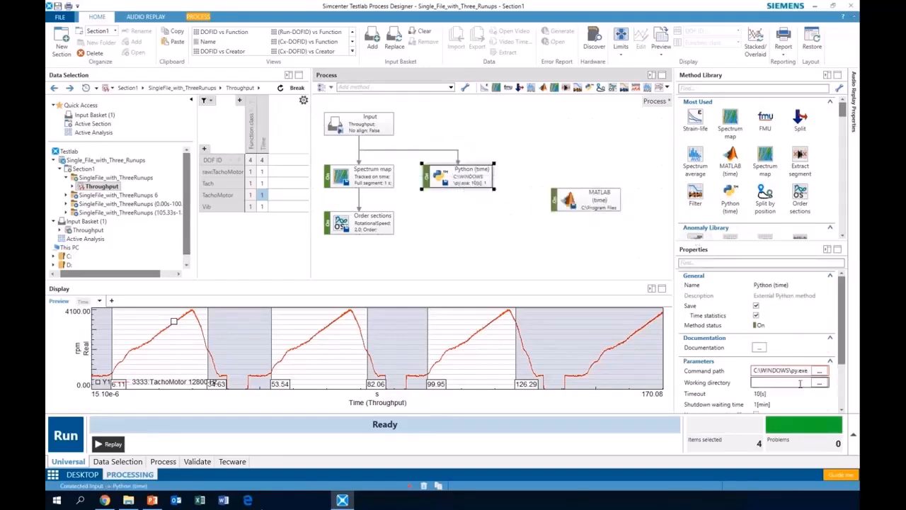
# Review the example Python 3 script of the Python (time) method in the Source Code Editor and close it without changes.
pyautogui.moveTo(839, 342); pyautogui.dragTo(841, 375)
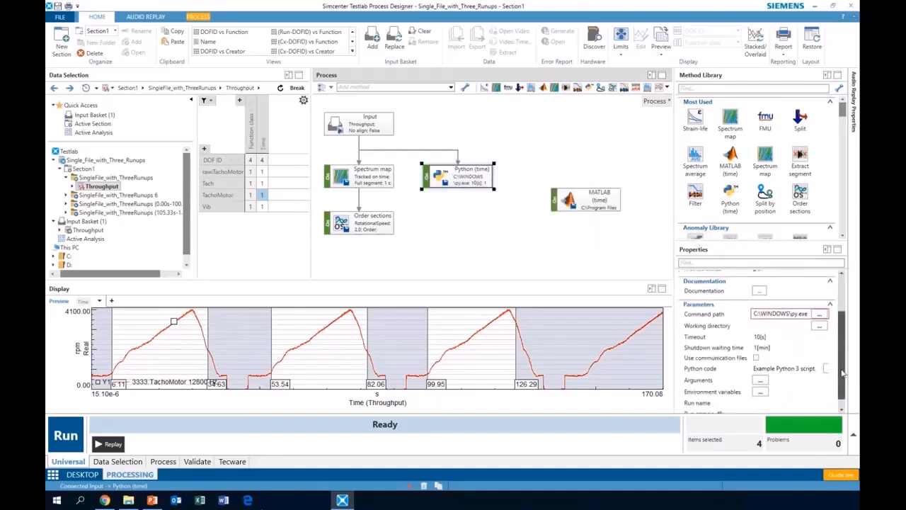
pyautogui.click(824, 369)
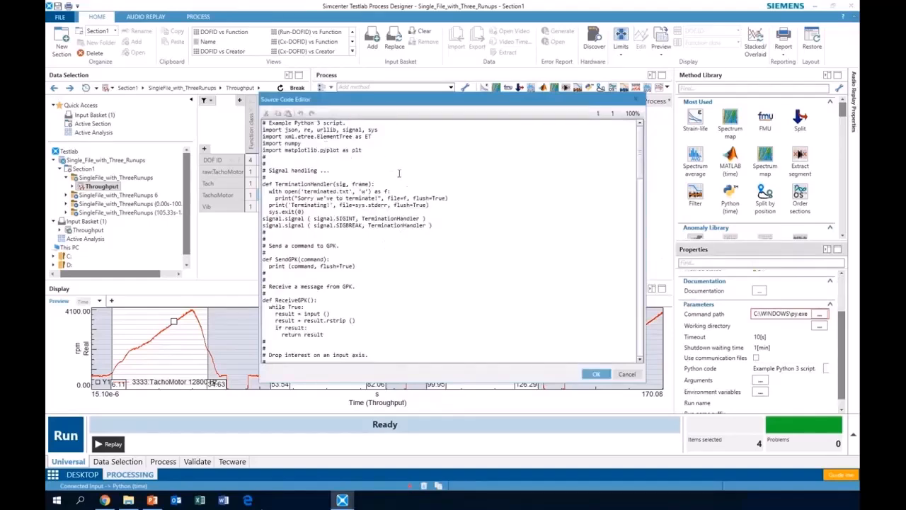
pyautogui.scroll(-20, 425, 274)
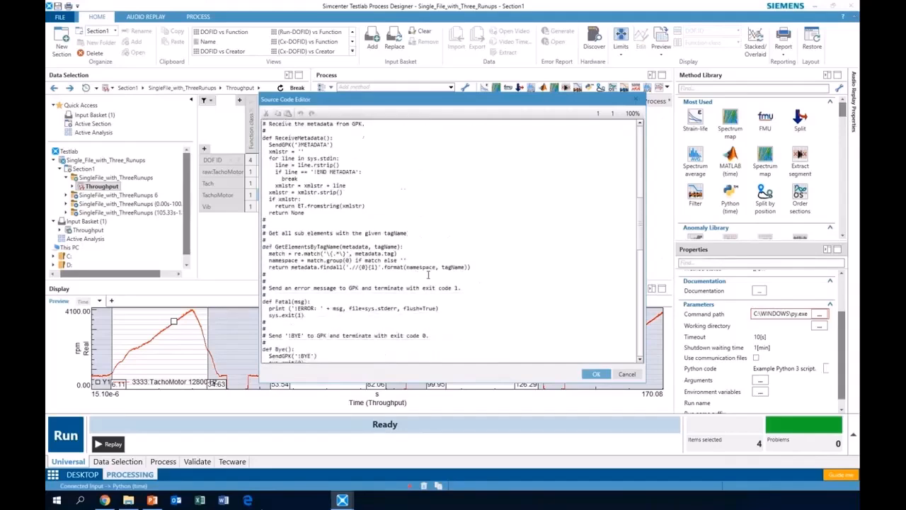
pyautogui.click(627, 373)
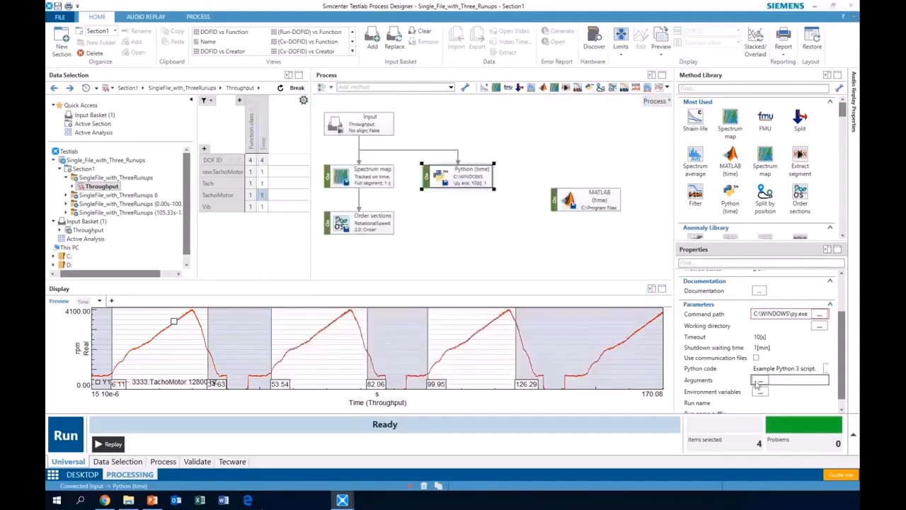
pyautogui.scroll(-1, 756, 383)
# Connect the Input to MATLAB (time), and reroute Spectrum map so it is fed by MATLAB (time) instead of the Input.
pyautogui.moveTo(586, 206); pyautogui.dragTo(553, 184)
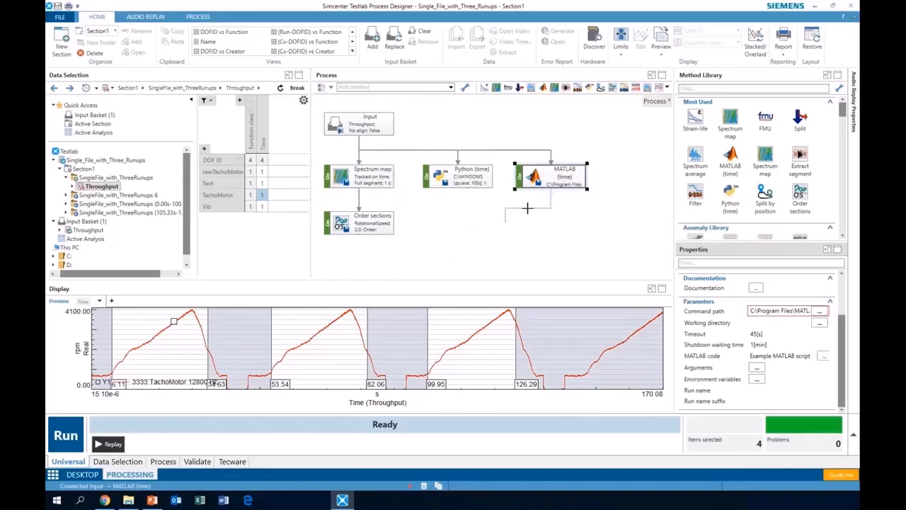
pyautogui.rightClick(359, 160)
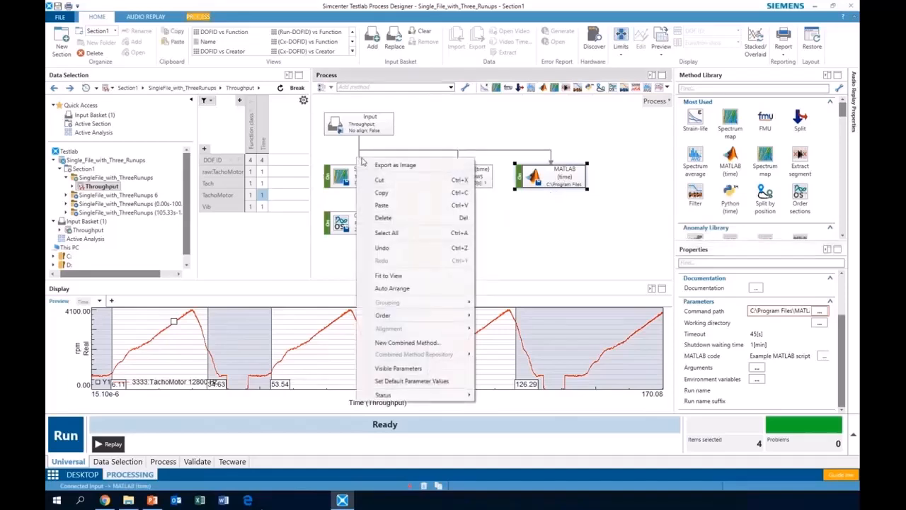
pyautogui.rightClick(359, 160)
pyautogui.rightClick(359, 160)
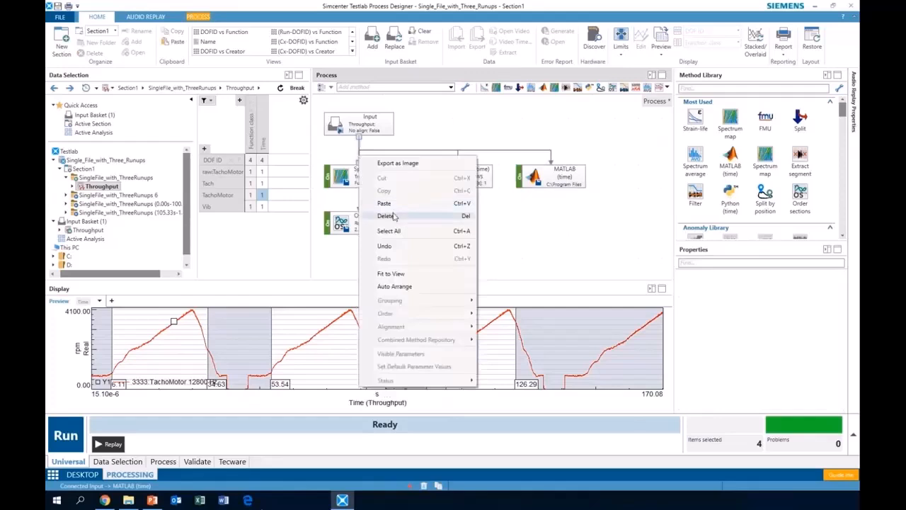
pyautogui.click(383, 218)
pyautogui.moveTo(356, 178); pyautogui.dragTo(485, 237)
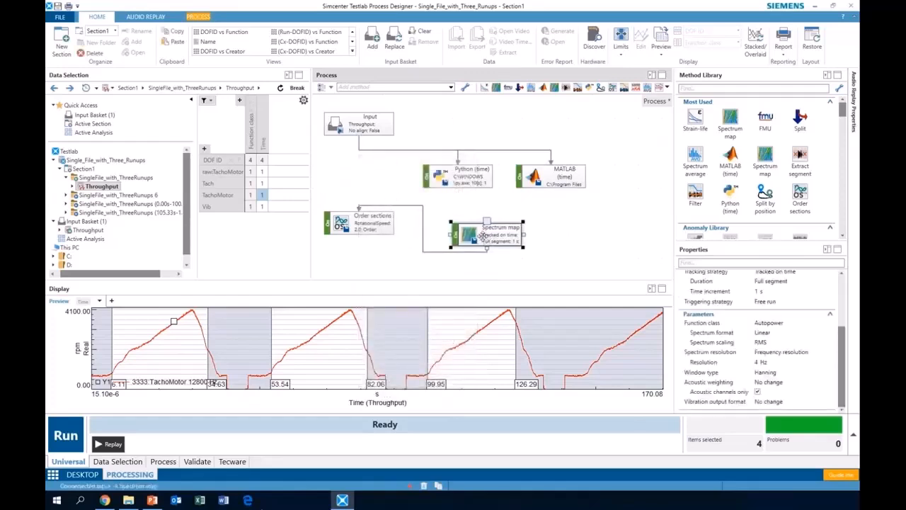
pyautogui.moveTo(551, 189); pyautogui.dragTo(486, 228)
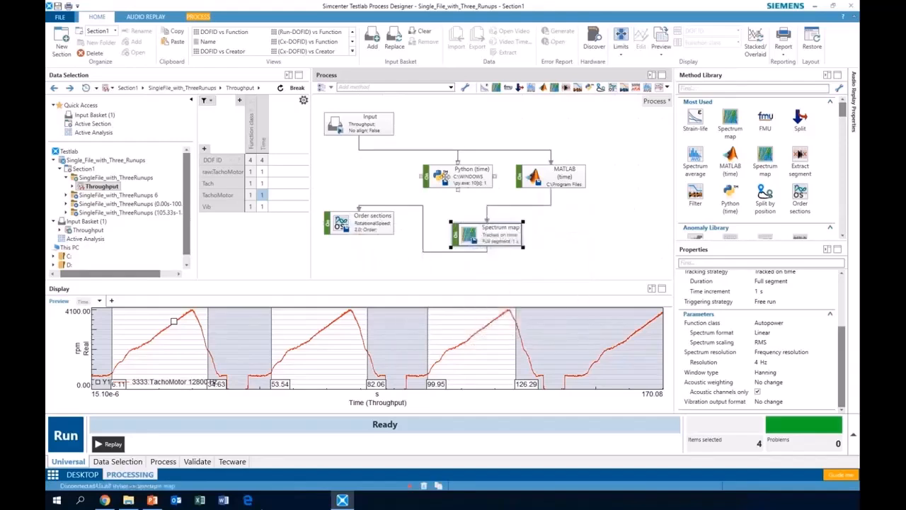
# Switch to the Desktop task, browse the demo folder on drive D, and launch Simcenter Amesim in a maximized window.
pyautogui.moveTo(843, 110); pyautogui.dragTo(844, 229)
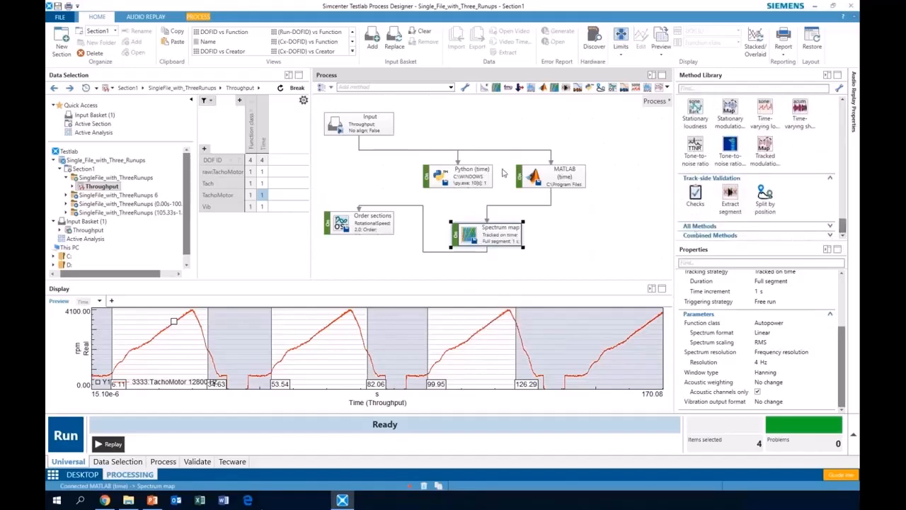
pyautogui.click(81, 476)
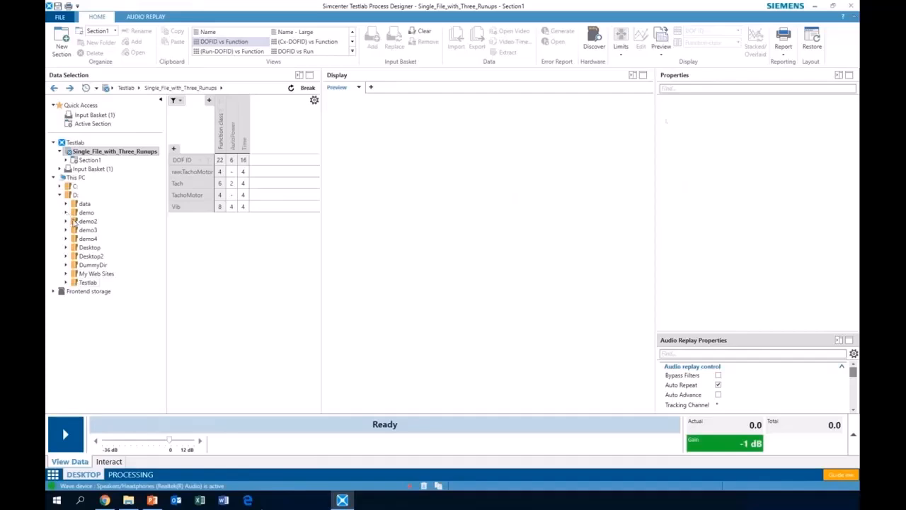
pyautogui.click(57, 500)
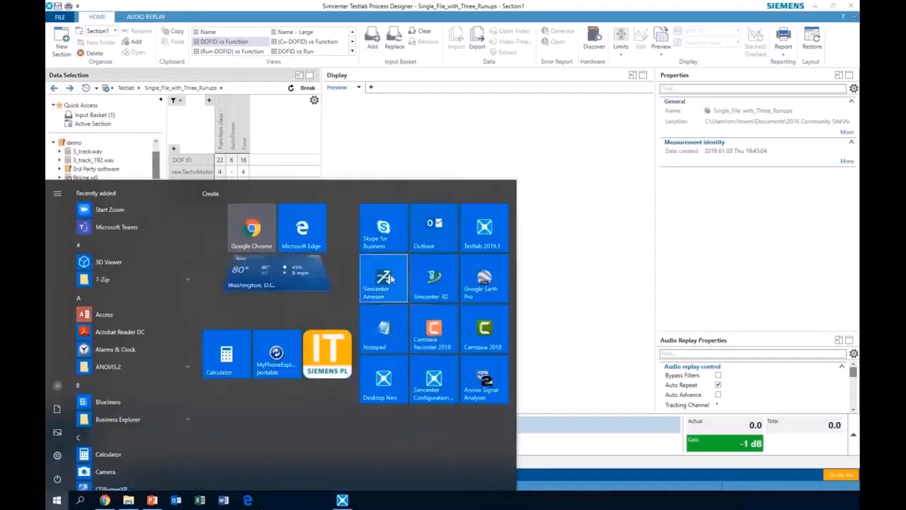
pyautogui.click(389, 279)
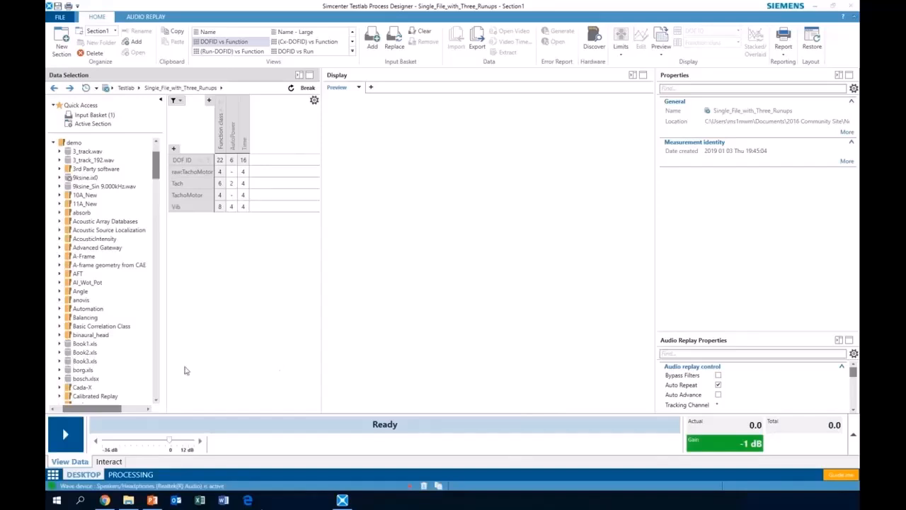
pyautogui.moveTo(156, 205); pyautogui.dragTo(155, 253)
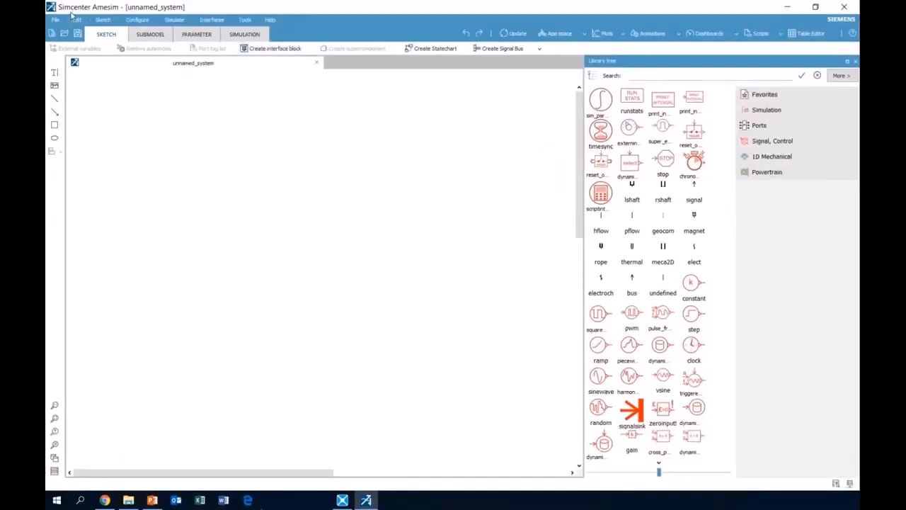
pyautogui.moveTo(209, 10); pyautogui.dragTo(383, 31)
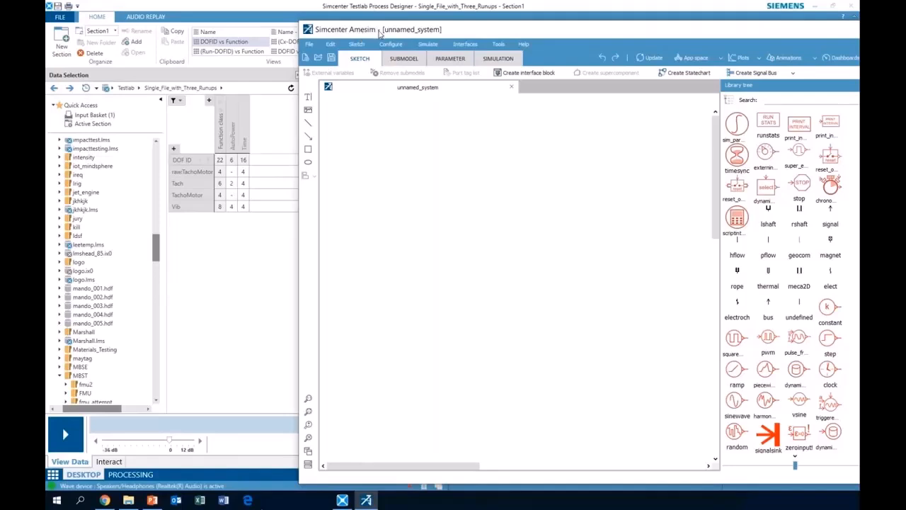
pyautogui.moveTo(386, 32); pyautogui.dragTo(221, 41)
pyautogui.doubleClick(221, 40)
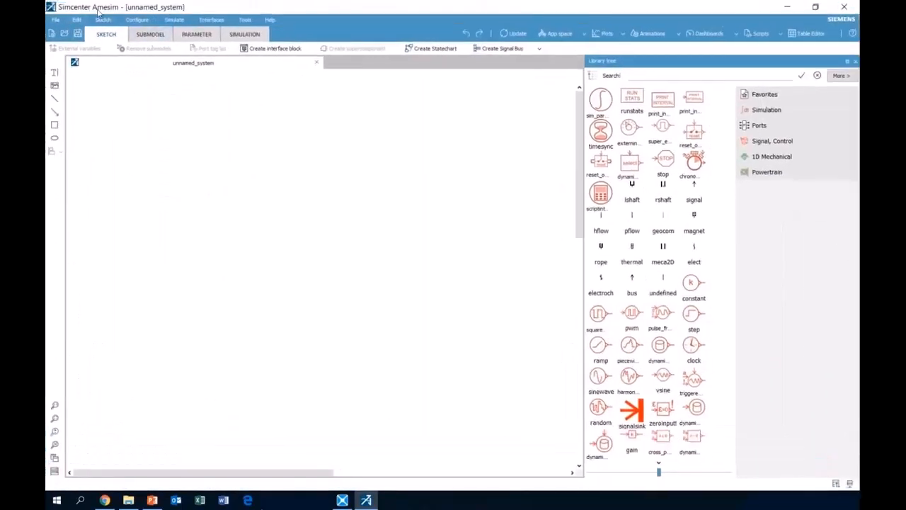
# Open the model Booming_Clunk.ame from the D:\demo\MBST\Standard_Booming_Database folder.
pyautogui.click(57, 21)
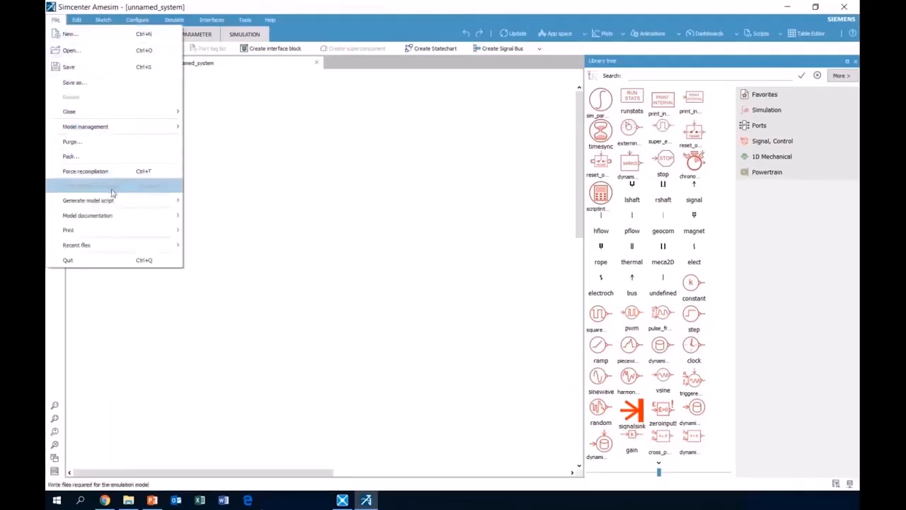
pyautogui.moveTo(117, 204)
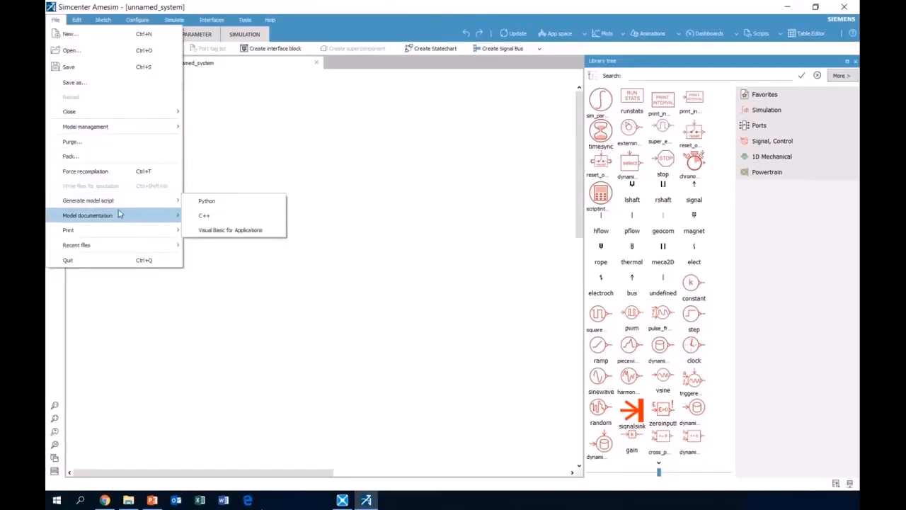
pyautogui.click(115, 82)
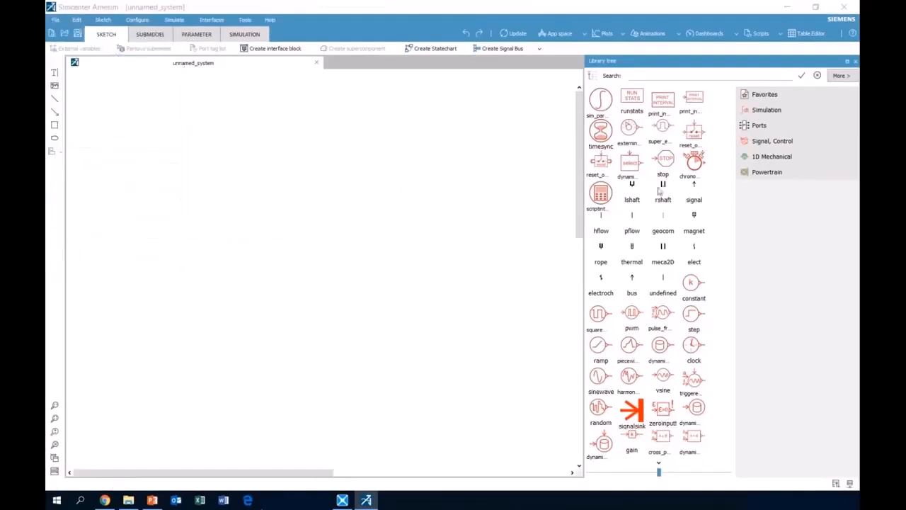
pyautogui.moveTo(858, 128); pyautogui.dragTo(341, 127)
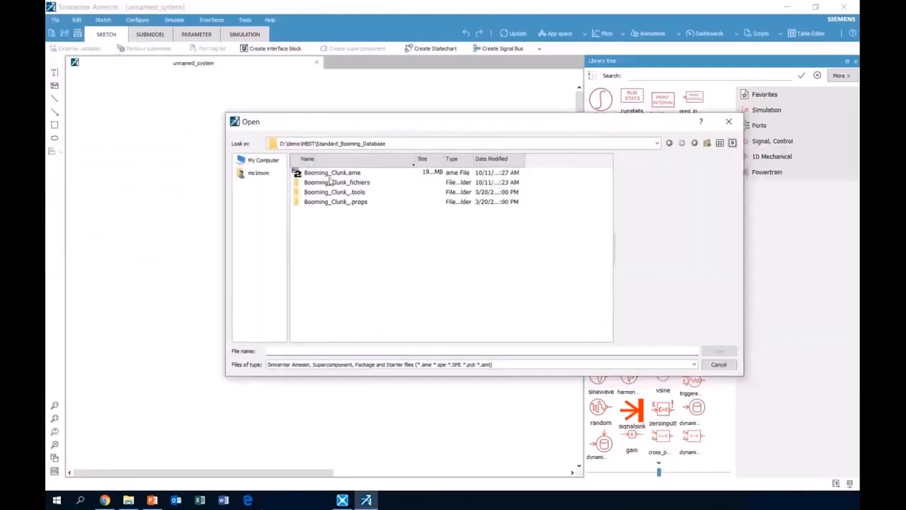
pyautogui.click(362, 176)
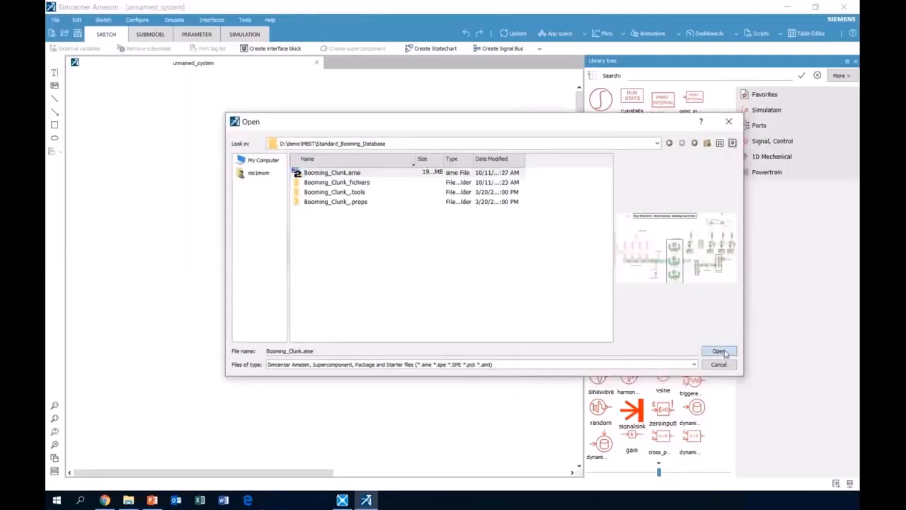
pyautogui.click(720, 351)
pyautogui.click(510, 274)
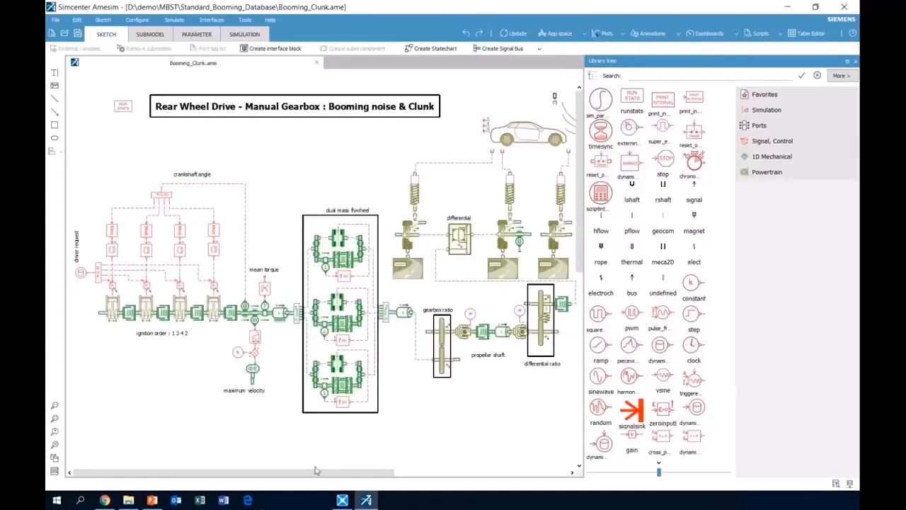
# Switch the model to simulation mode and inspect the contact stiffness and backlash parameters of the differential ratio's upper gear.
pyautogui.moveTo(319, 478)
pyautogui.mouseDown()
pyautogui.moveTo(428, 475)
pyautogui.moveTo(357, 467)
pyautogui.mouseUp()
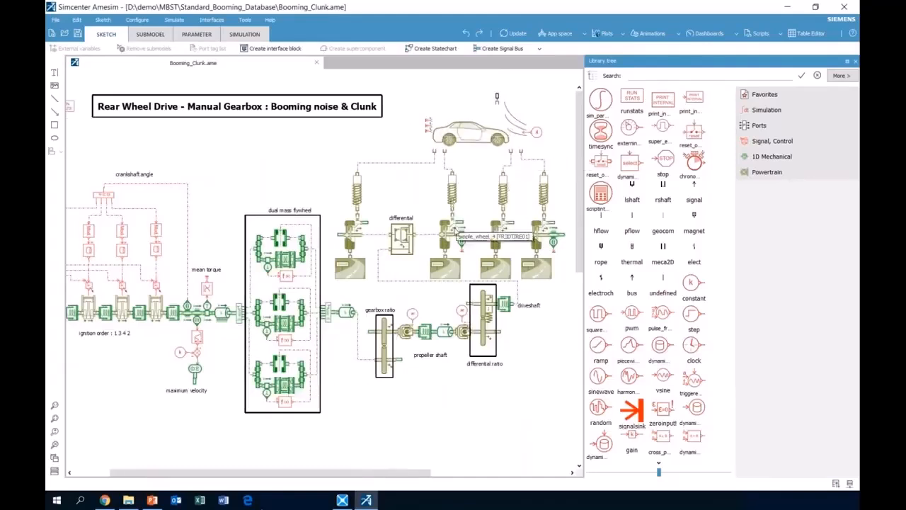
pyautogui.click(424, 332)
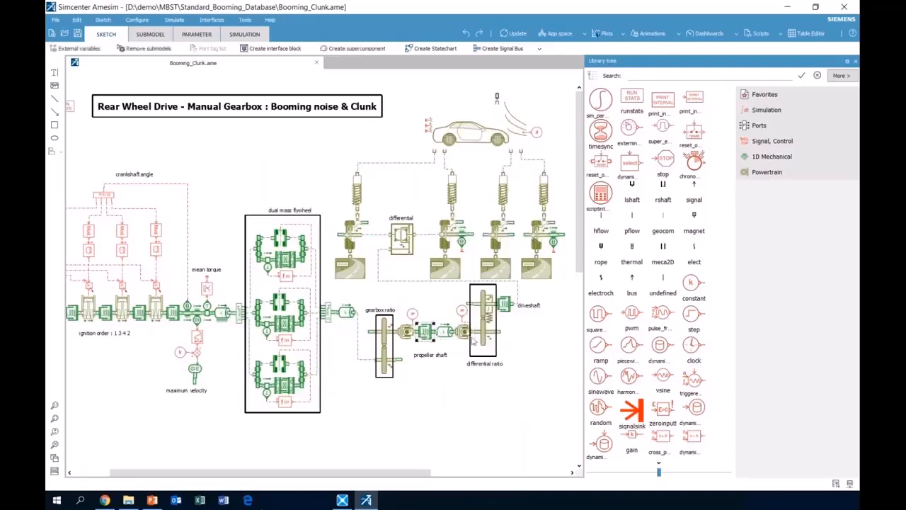
pyautogui.click(483, 313)
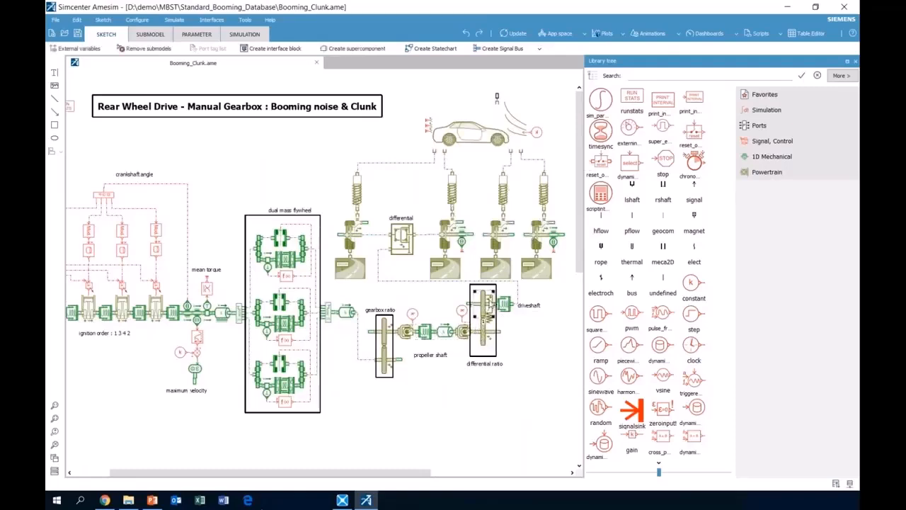
pyautogui.click(255, 40)
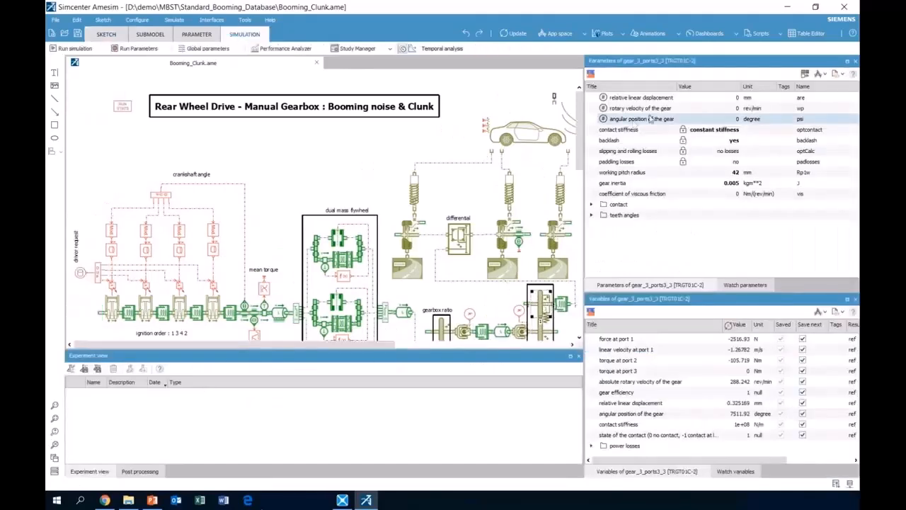
pyautogui.click(652, 130)
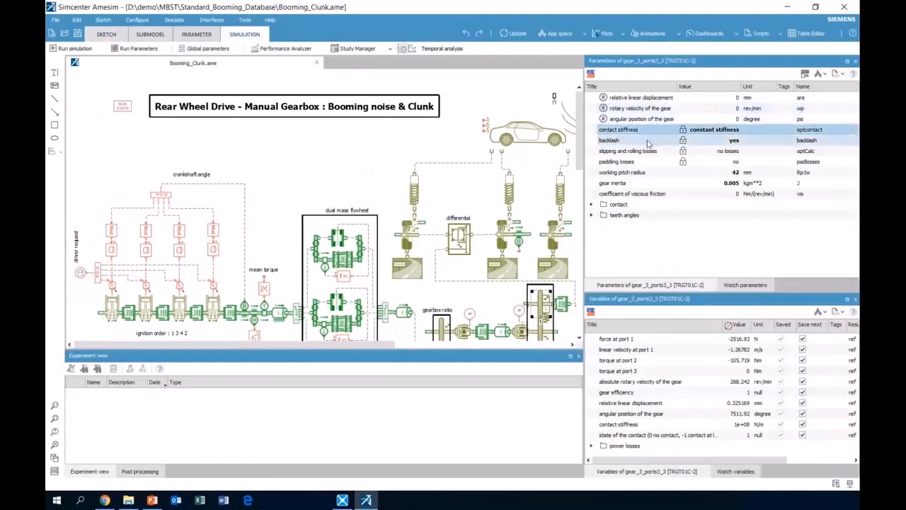
pyautogui.click(648, 141)
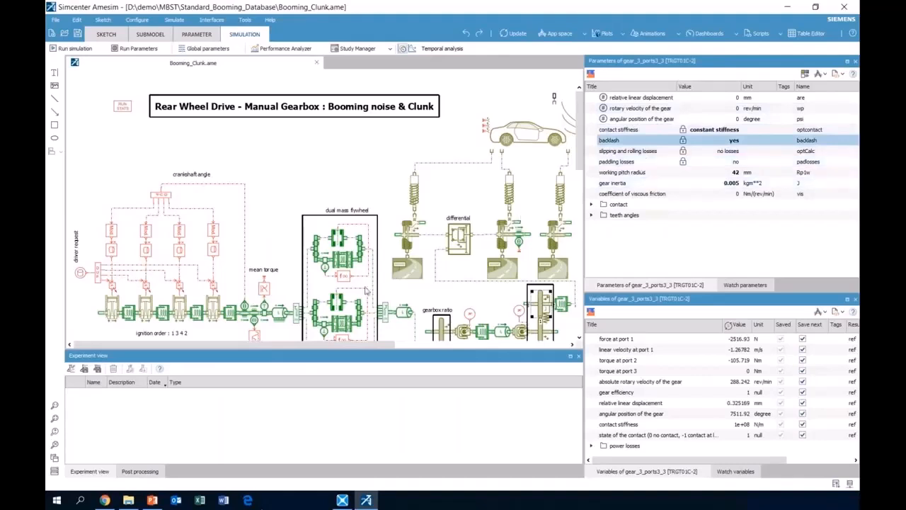
# Inspect the parameters of the upper rotary clearance in the dual mass flywheel and of the second cylinder's crankshaft angle block.
pyautogui.scroll(-2, 348, 258)
pyautogui.click(349, 181)
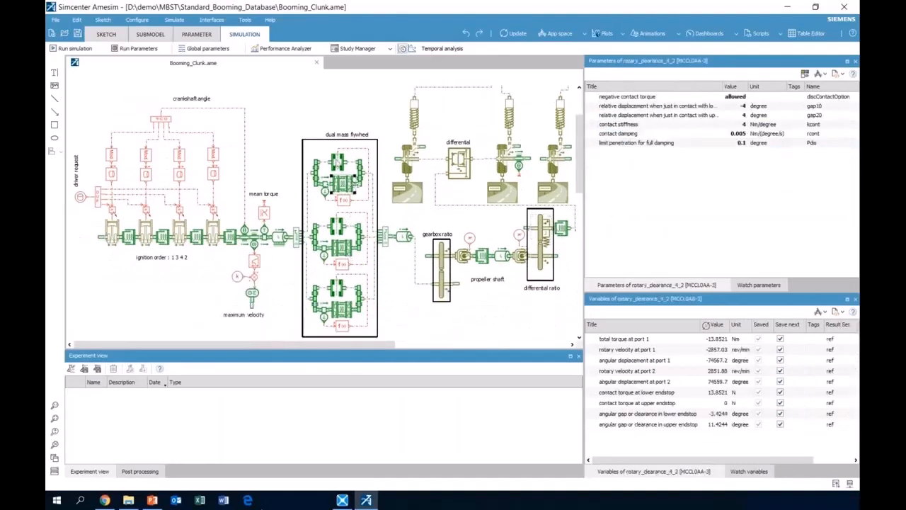
pyautogui.click(145, 154)
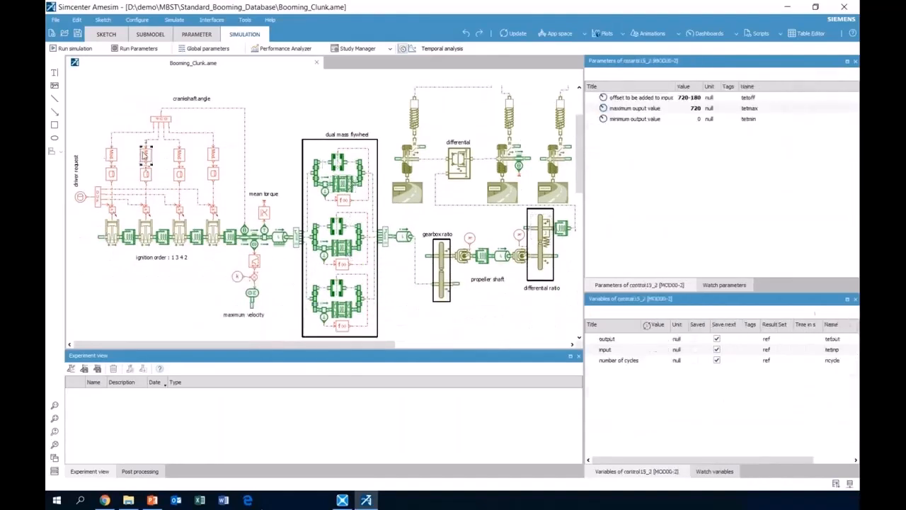
# Plot the output signal of the driver request's dynamic time table on the sketch.
pyautogui.click(81, 196)
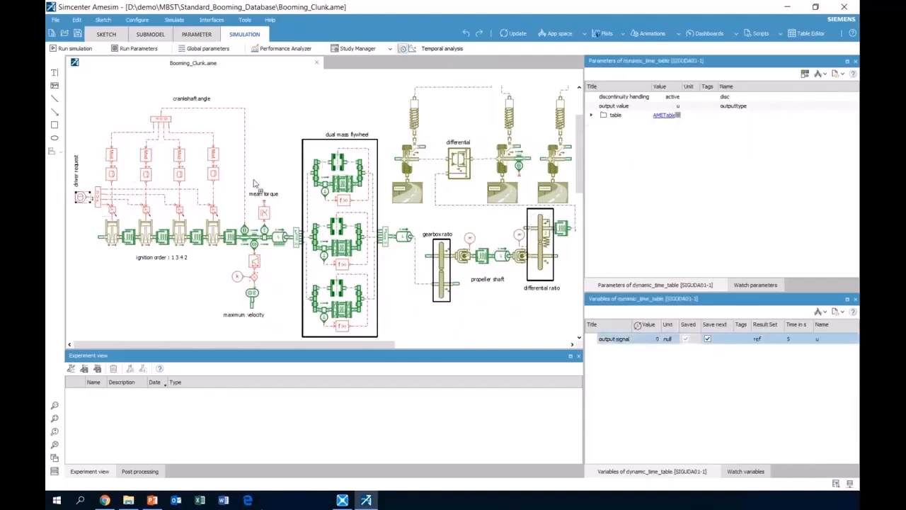
pyautogui.moveTo(254, 180); pyautogui.dragTo(256, 186)
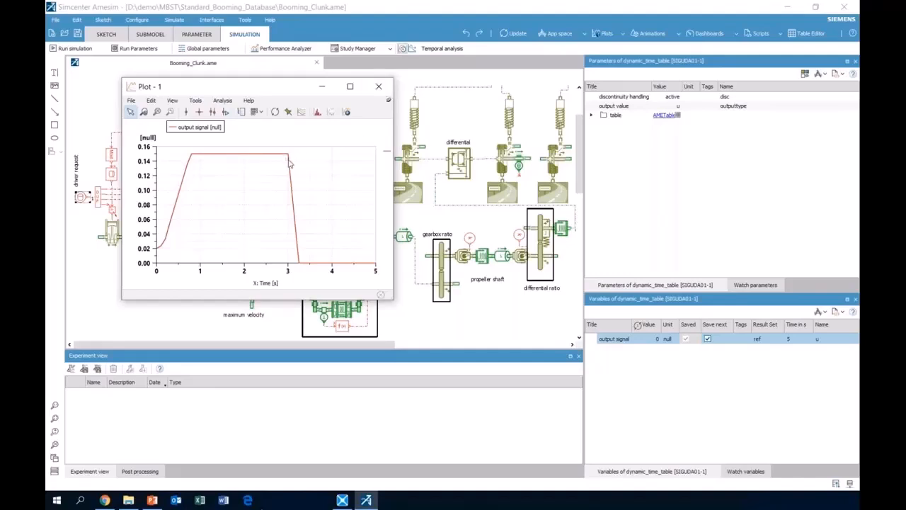
# View the plot of torque at port 2 for the differential ratio's upper gear, and close the Amesim session.
pyautogui.click(378, 87)
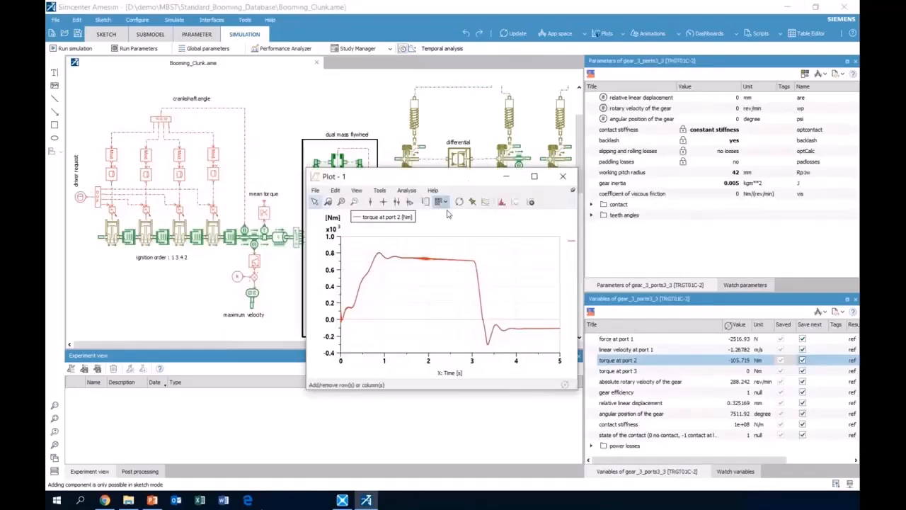
pyautogui.click(563, 176)
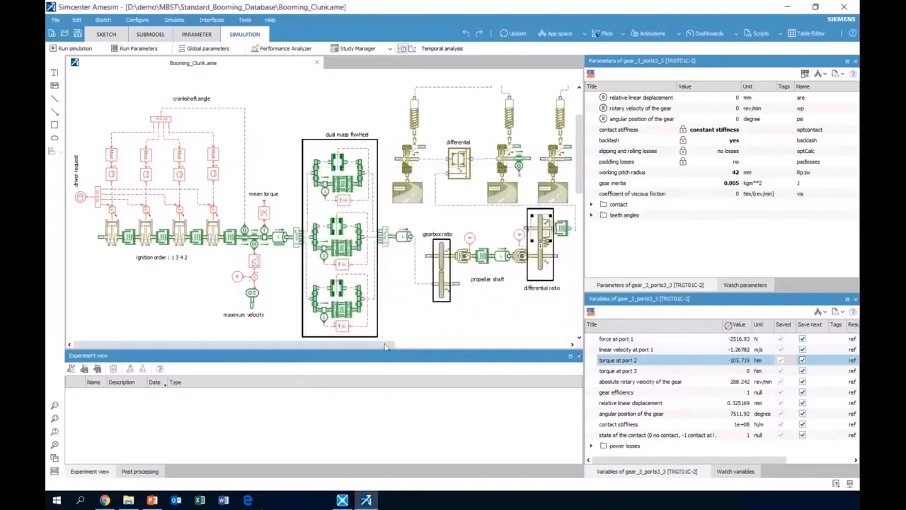
pyautogui.click(847, 6)
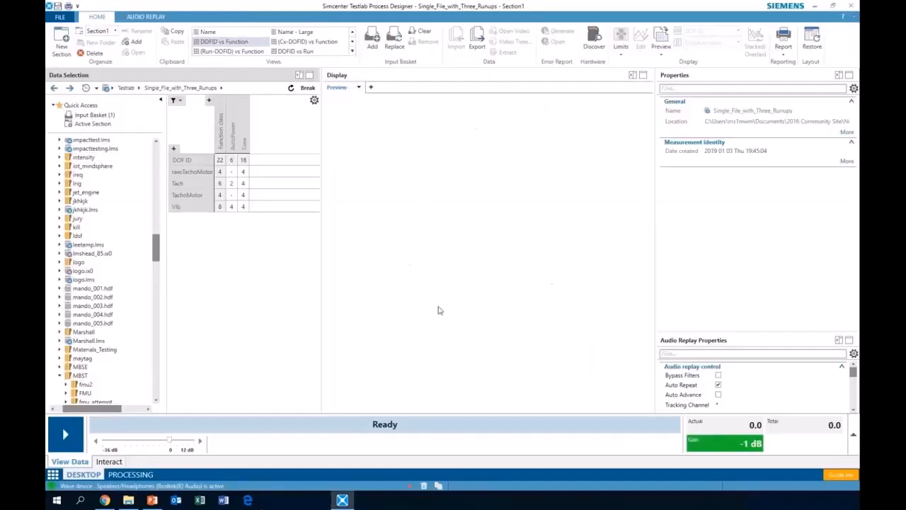
# Open Booming_Clunk.ame from the Standard_Booming_Database folder in Testlab and browse its result channels, previewing anglesensor:thetadup.
pyautogui.moveTo(156, 249); pyautogui.dragTo(155, 267)
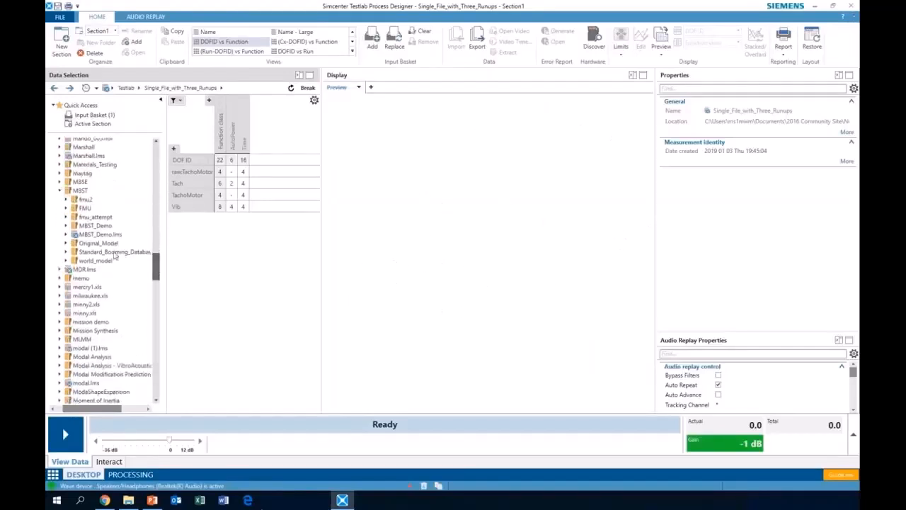
pyautogui.click(66, 252)
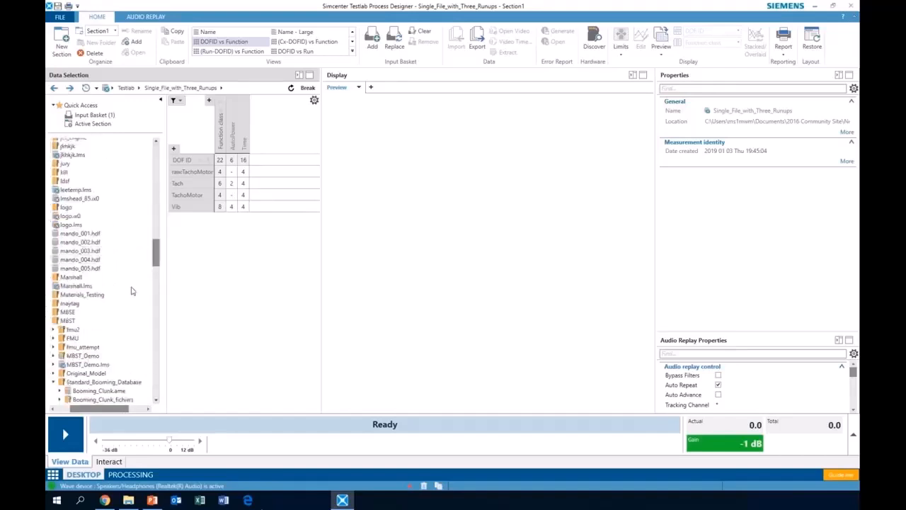
pyautogui.moveTo(97, 410); pyautogui.dragTo(82, 411)
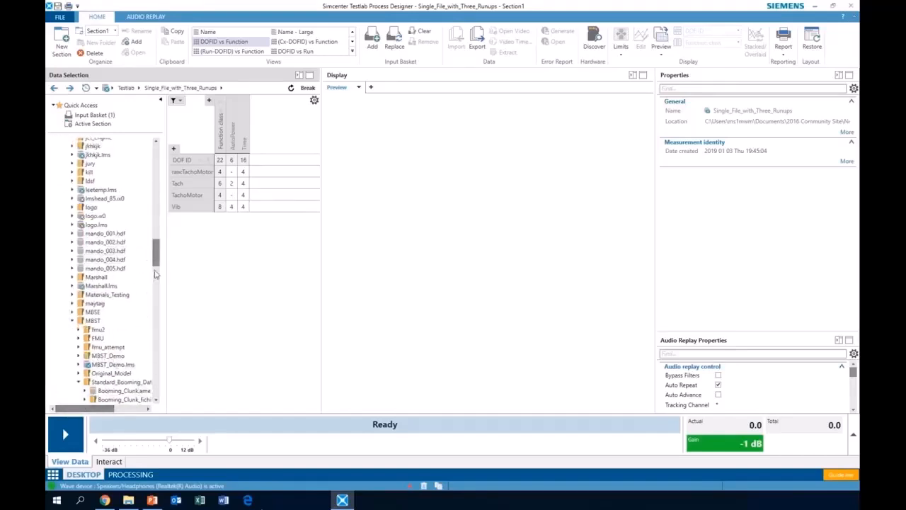
pyautogui.click(123, 390)
pyautogui.click(315, 327)
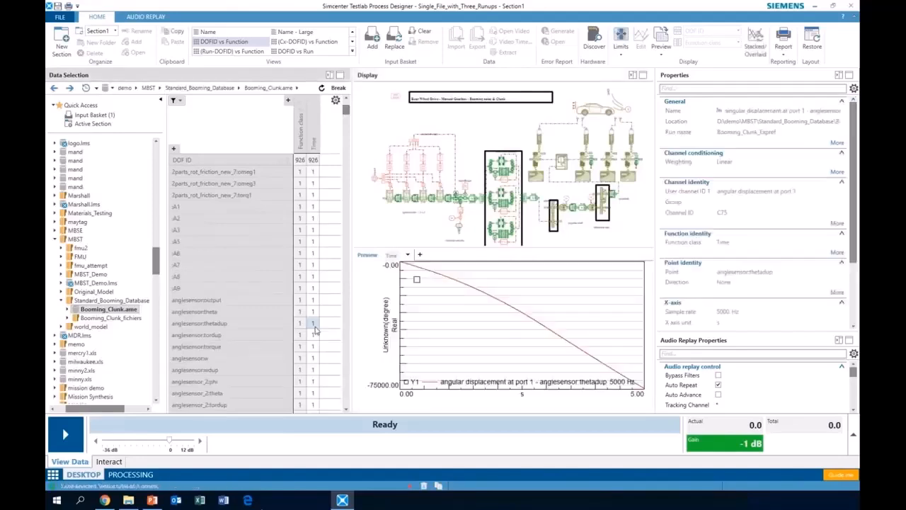
pyautogui.moveTo(347, 111); pyautogui.dragTo(346, 173)
pyautogui.rightClick(521, 399)
pyautogui.moveTo(542, 305)
pyautogui.moveTo(346, 172); pyautogui.dragTo(347, 238)
# Filter the results by the differential gear, gearbox gear and upper rotary clearance in the sketch, previewing the differential gear's force at port 1.
pyautogui.click(602, 200)
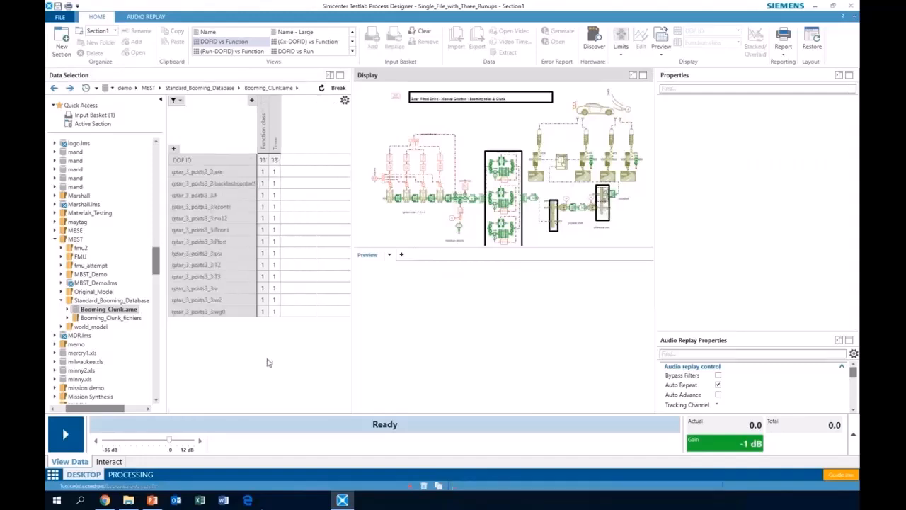
pyautogui.click(277, 195)
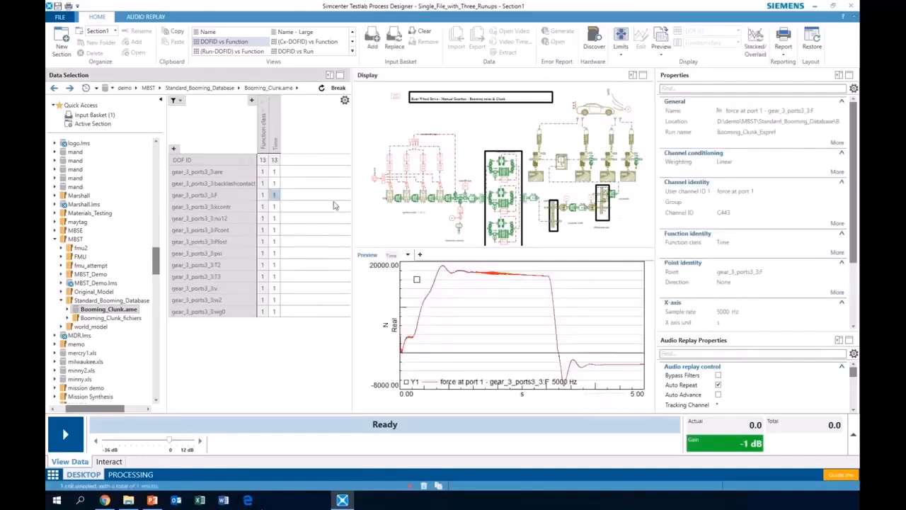
pyautogui.rightClick(278, 197)
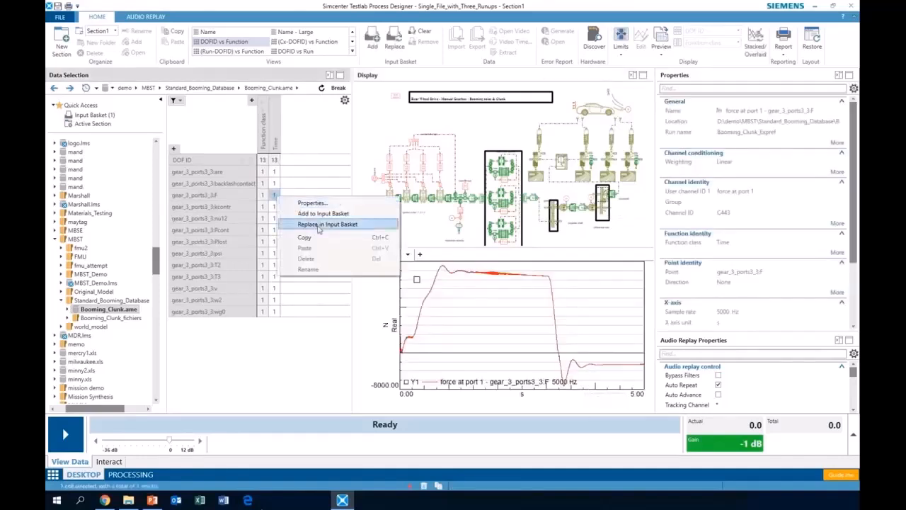
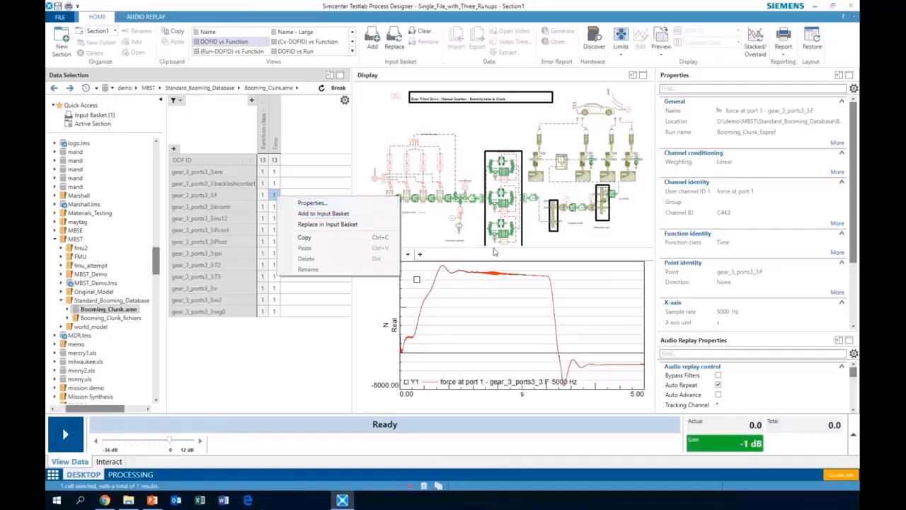
pyautogui.click(558, 207)
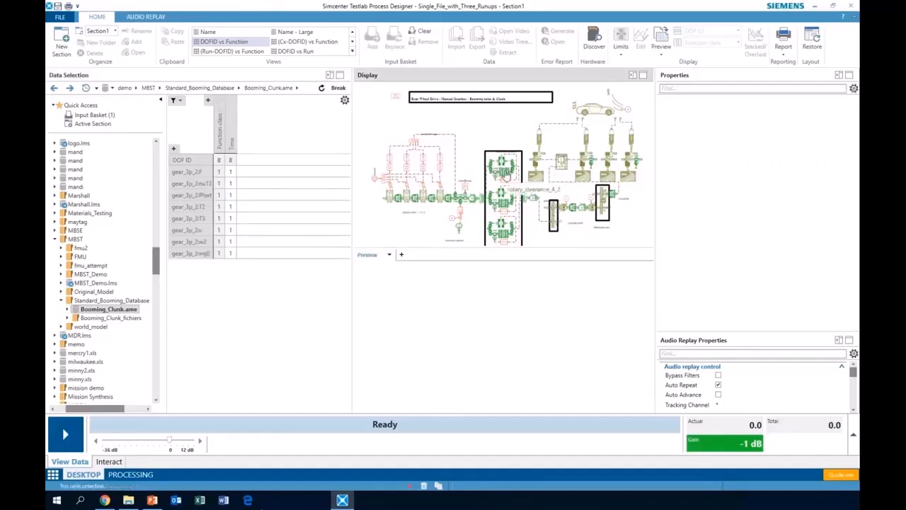
pyautogui.click(507, 177)
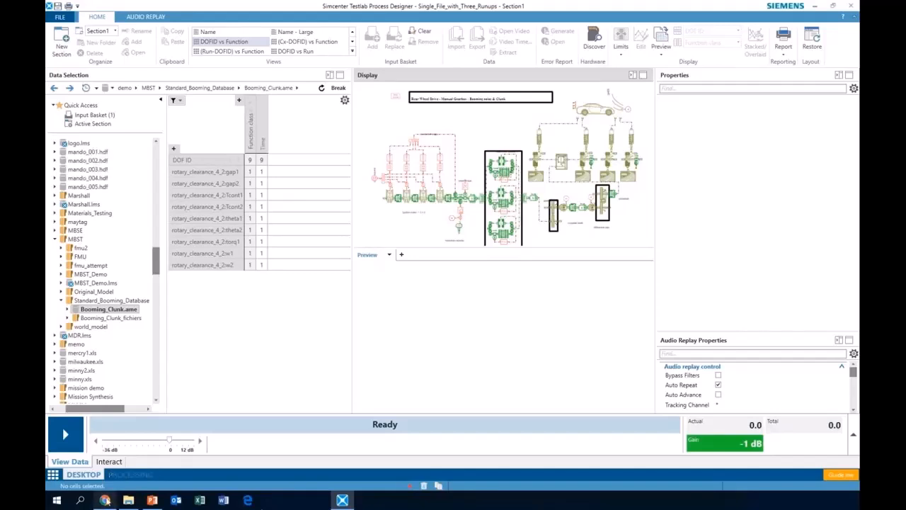
# Delete the Python, MATLAB, Spectrum map and Order sections methods from the process, keeping only the Input block.
pyautogui.click(127, 474)
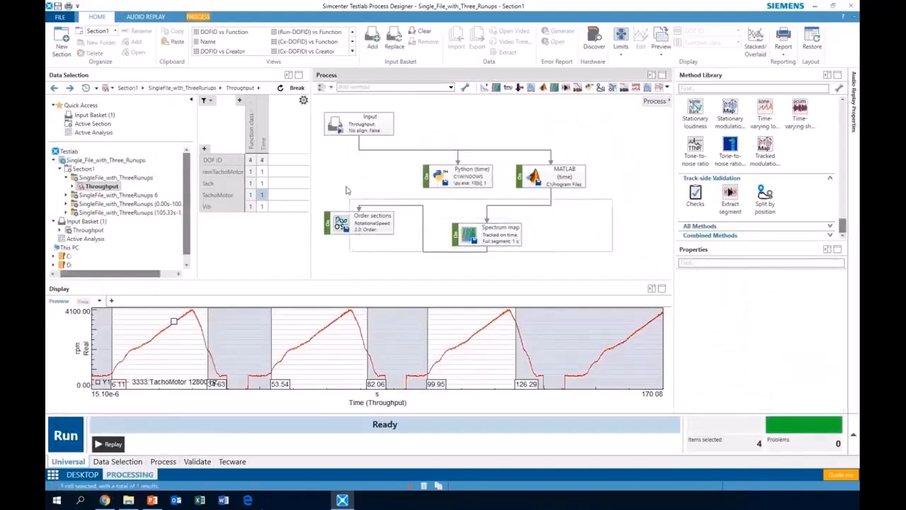
pyautogui.moveTo(614, 257); pyautogui.dragTo(320, 161)
pyautogui.rightClick(445, 182)
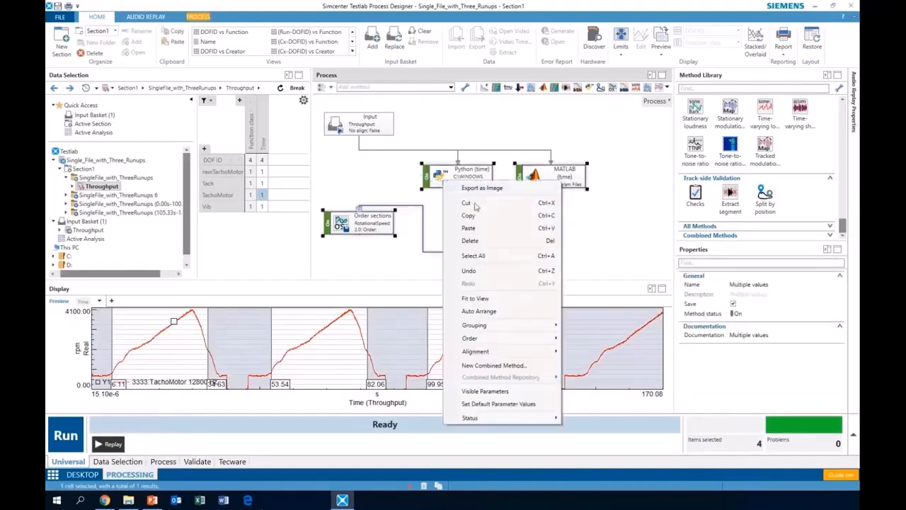
pyautogui.click(485, 242)
# Add an FMU method to the process below the Input block and connect the Input to it.
pyautogui.scroll(5, 841, 185)
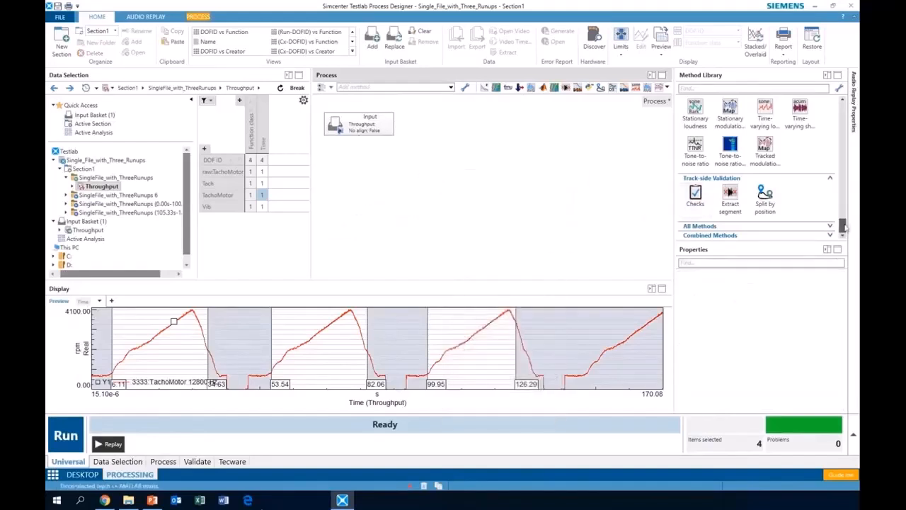
pyautogui.moveTo(766, 120); pyautogui.dragTo(369, 186)
pyautogui.moveTo(359, 135)
pyautogui.mouseDown()
pyautogui.moveTo(359, 150)
pyautogui.moveTo(407, 175)
pyautogui.moveTo(413, 205)
pyautogui.moveTo(358, 207)
pyautogui.mouseUp()
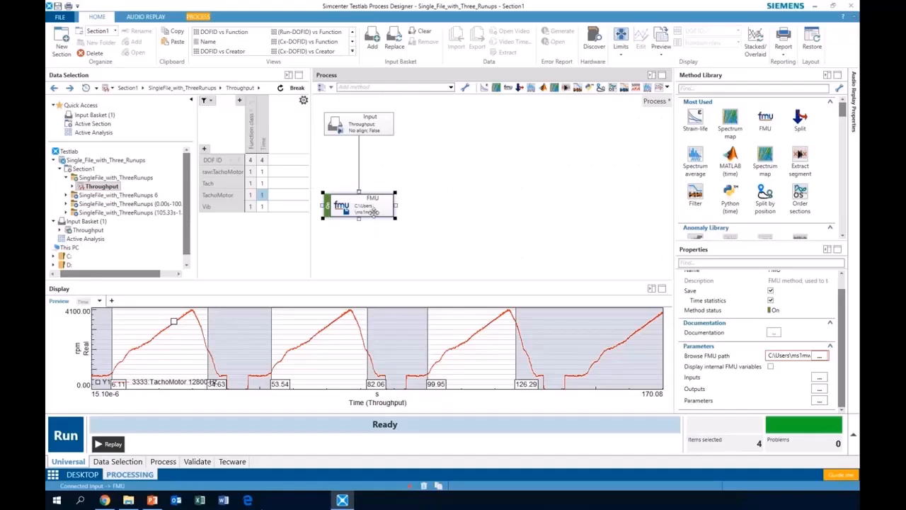
# Switch to Chrome, search the web for the FMI organization and functional mockup, and open the Functional Mock-up Interface site.
pyautogui.click(104, 500)
pyautogui.click(282, 27)
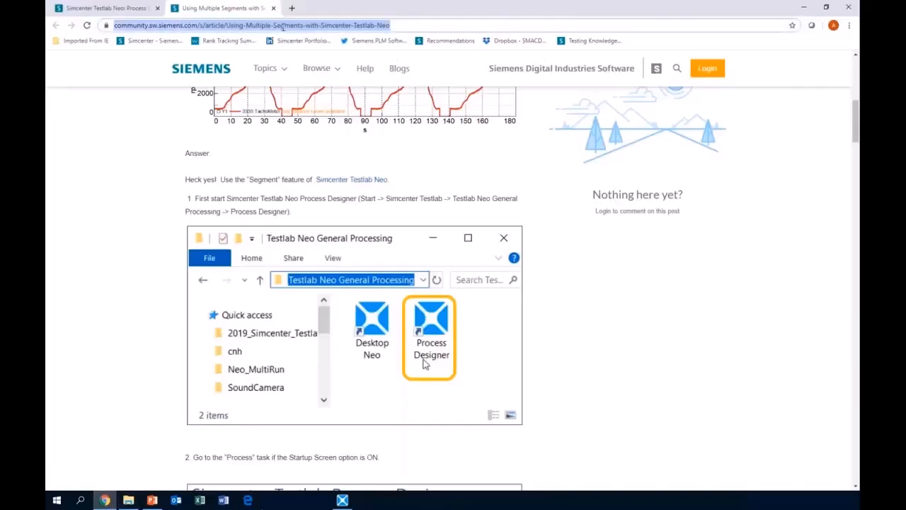
pyautogui.write('fmi organization')
pyautogui.press('Return')
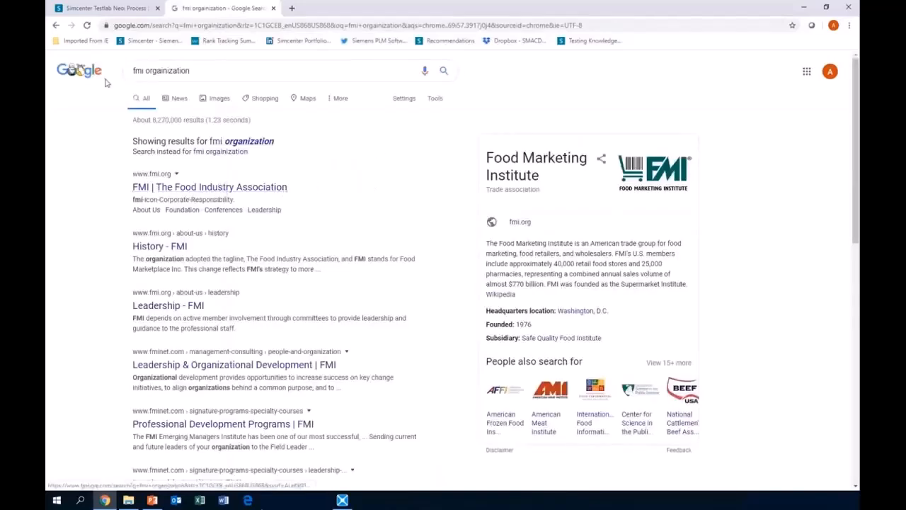
pyautogui.click(203, 66)
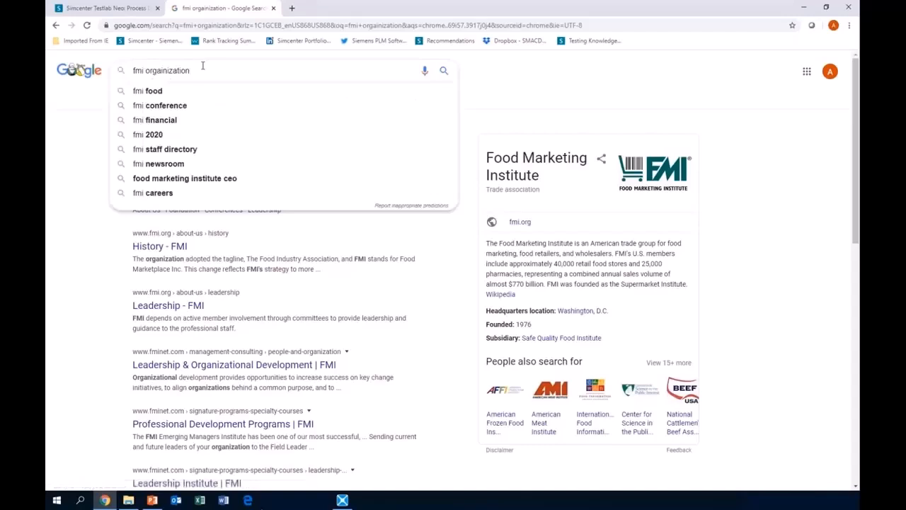
pyautogui.write('functional mockup')
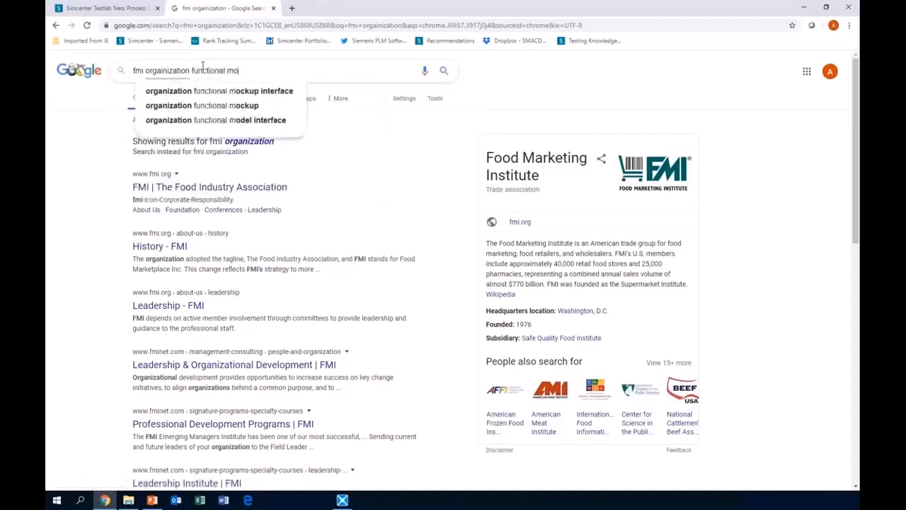
pyautogui.press('Return')
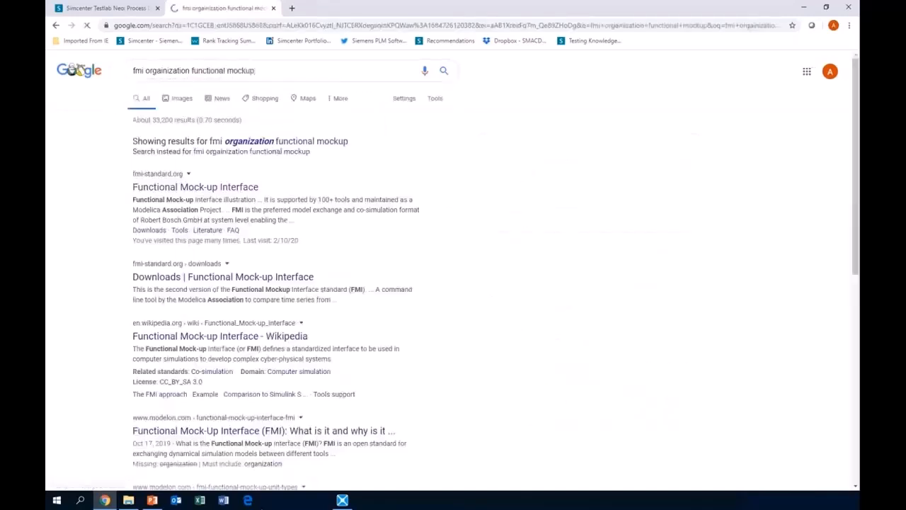
pyautogui.click(221, 191)
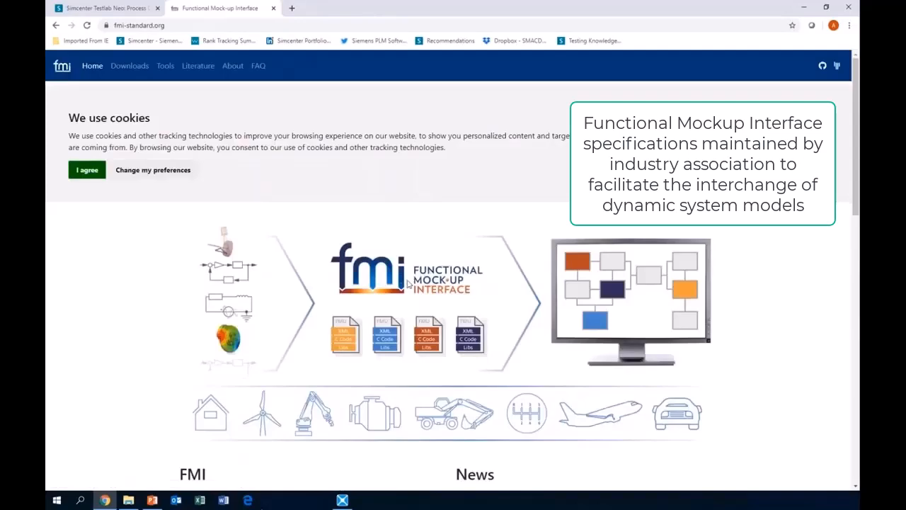
# Review the FMI home page's standard description, news and company testimonials, and return to Testlab Process Designer.
pyautogui.scroll(-2, 408, 284)
pyautogui.scroll(2, 409, 284)
pyautogui.scroll(-5, 140, 124)
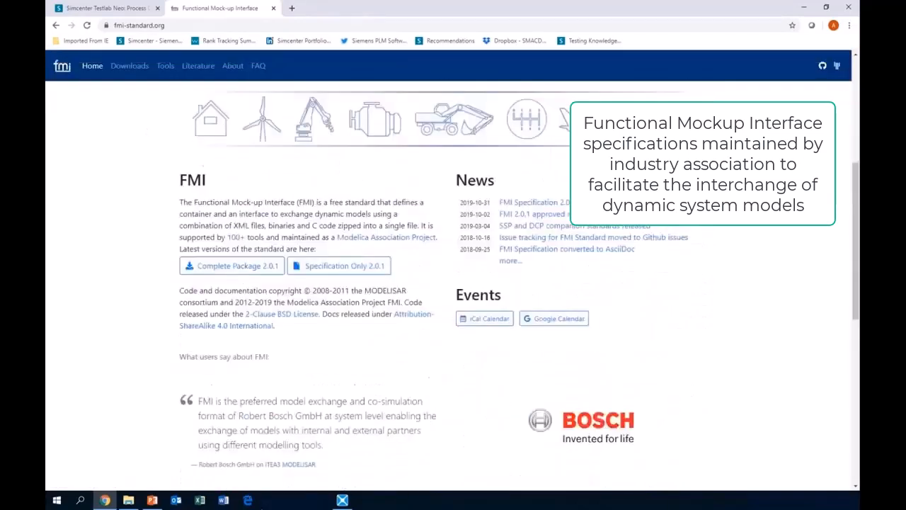
pyautogui.scroll(-1, 453, 283)
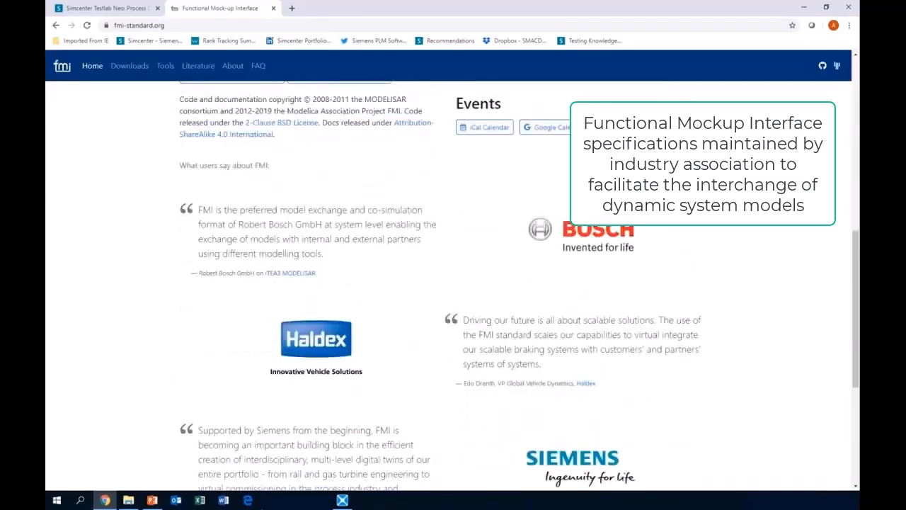
pyautogui.scroll(2, 453, 283)
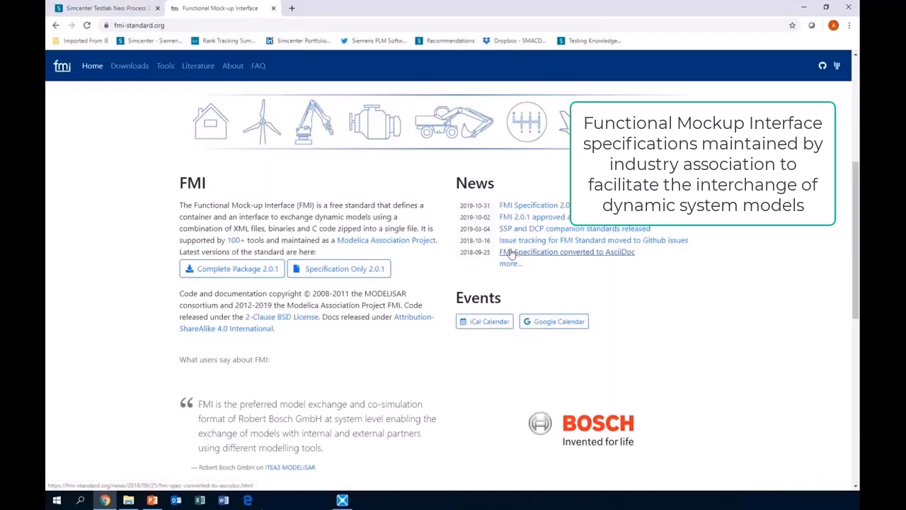
pyautogui.click(803, 7)
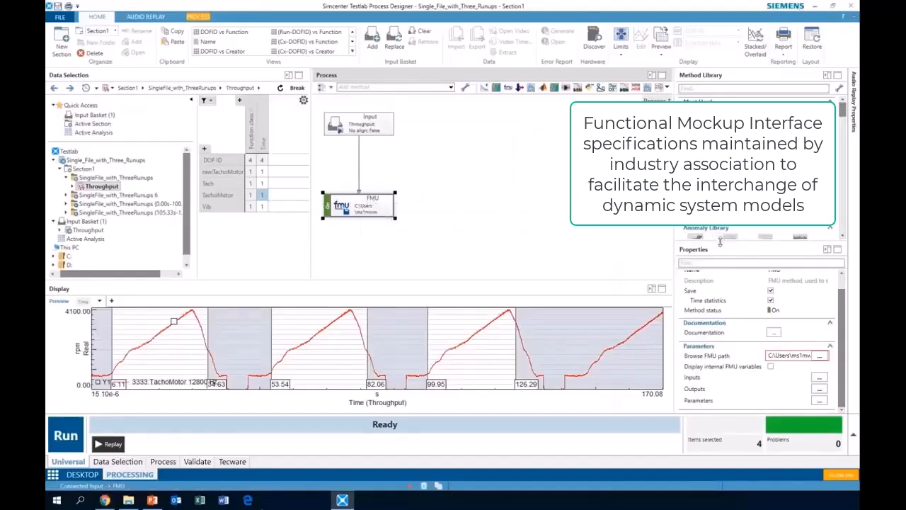
# Load Torsional_Vibration_Driveline_fmu.fmu from D:\demo\MBST\fmu2 into the FMU method.
pyautogui.moveTo(720, 242); pyautogui.dragTo(720, 200)
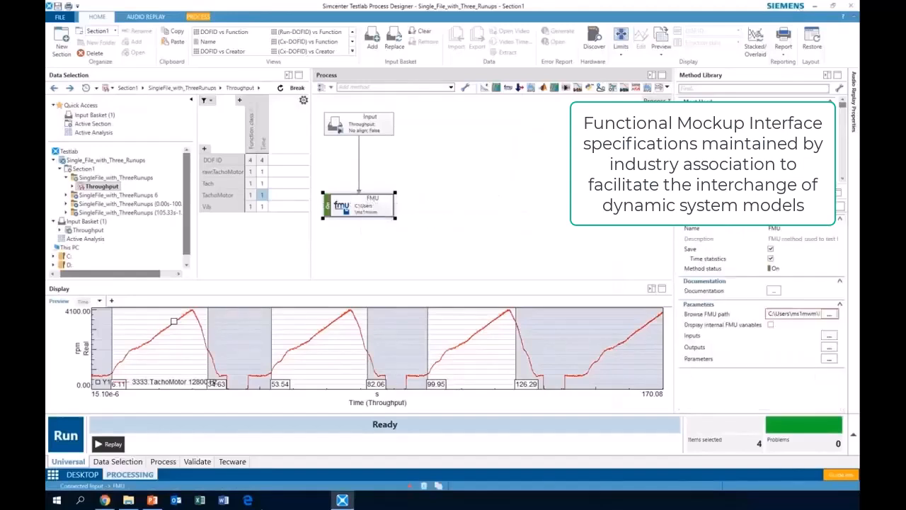
pyautogui.click(830, 316)
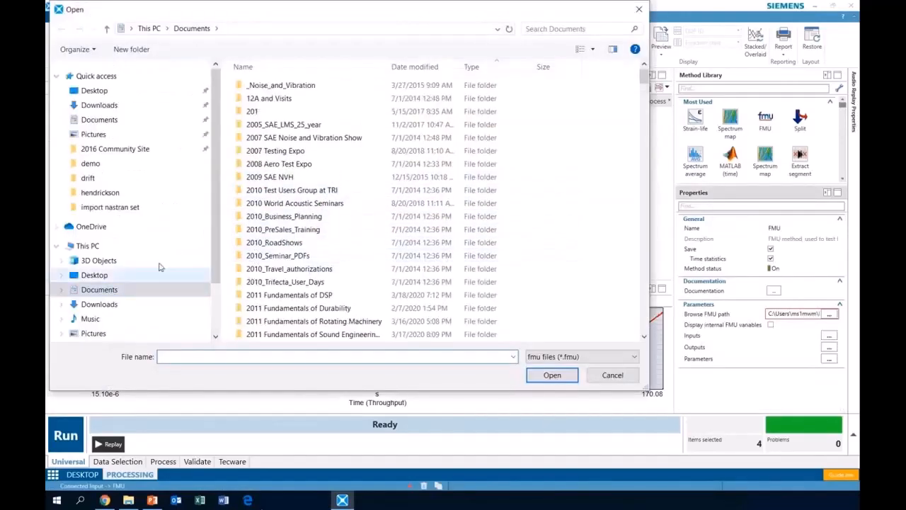
pyautogui.scroll(-2, 119, 311)
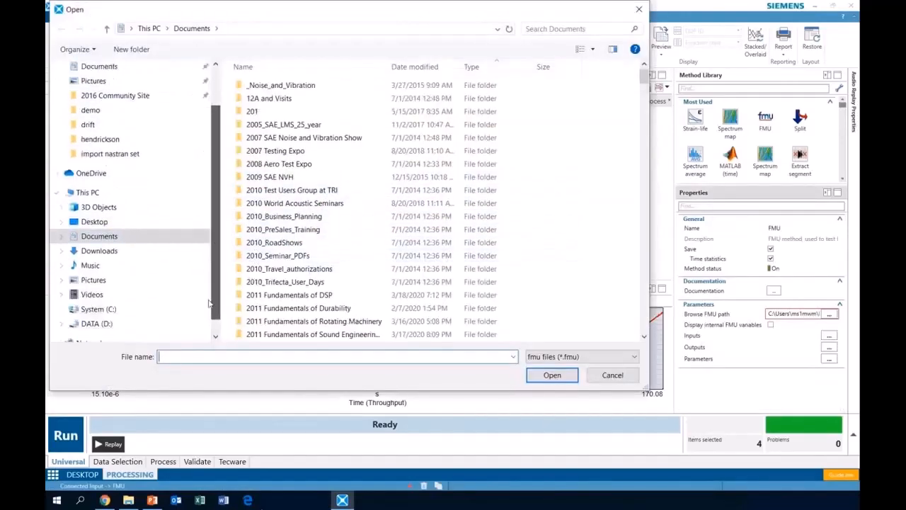
pyautogui.click(118, 313)
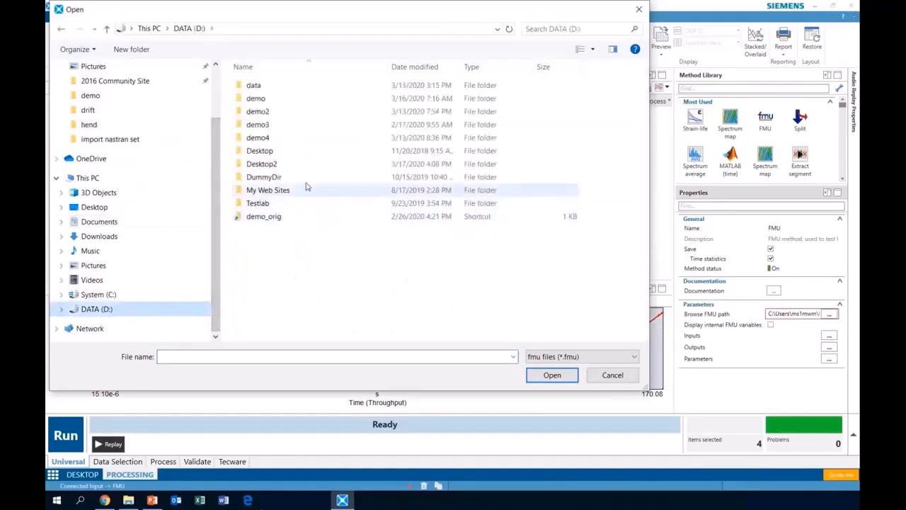
pyautogui.doubleClick(288, 100)
pyautogui.scroll(-6, 572, 168)
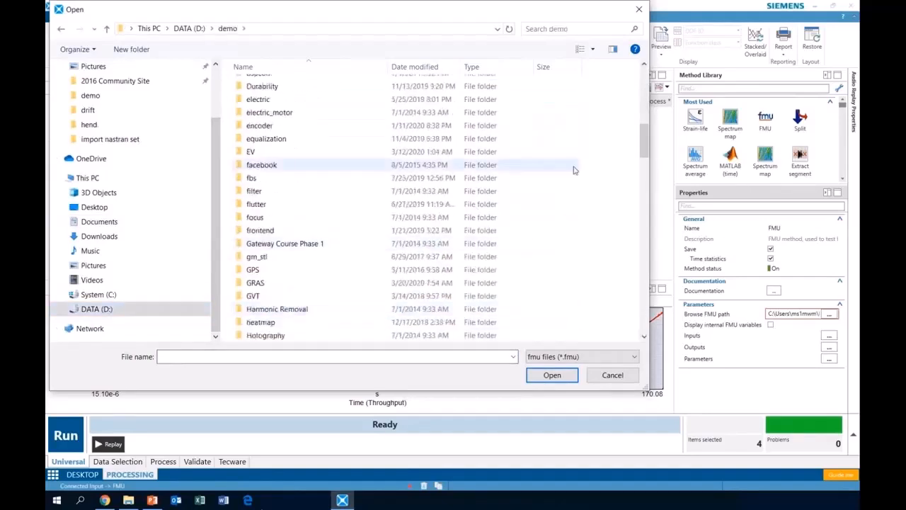
pyautogui.moveTo(647, 146); pyautogui.dragTo(646, 205)
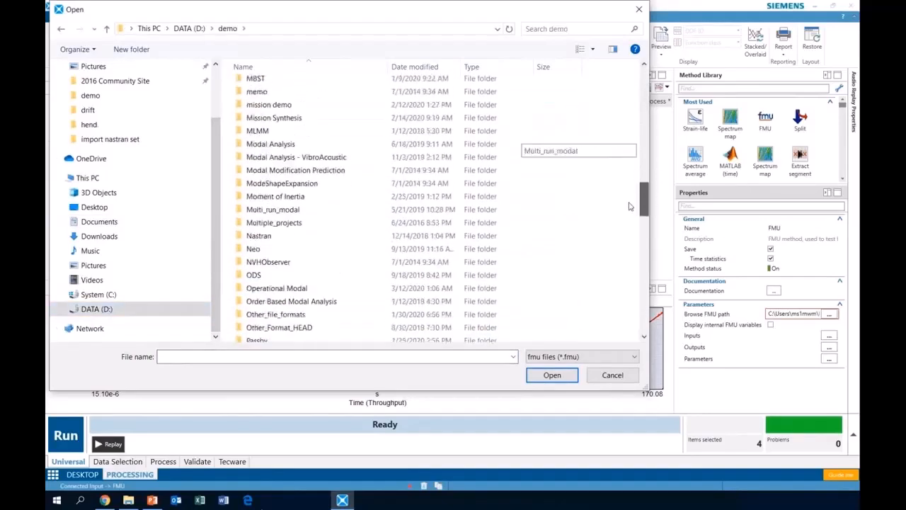
pyautogui.doubleClick(270, 79)
pyautogui.doubleClick(266, 112)
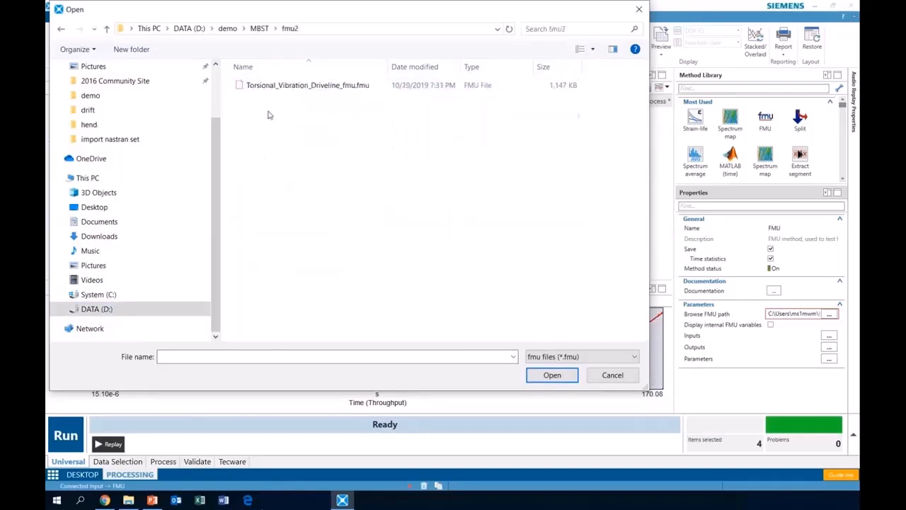
pyautogui.click(326, 89)
pyautogui.click(552, 376)
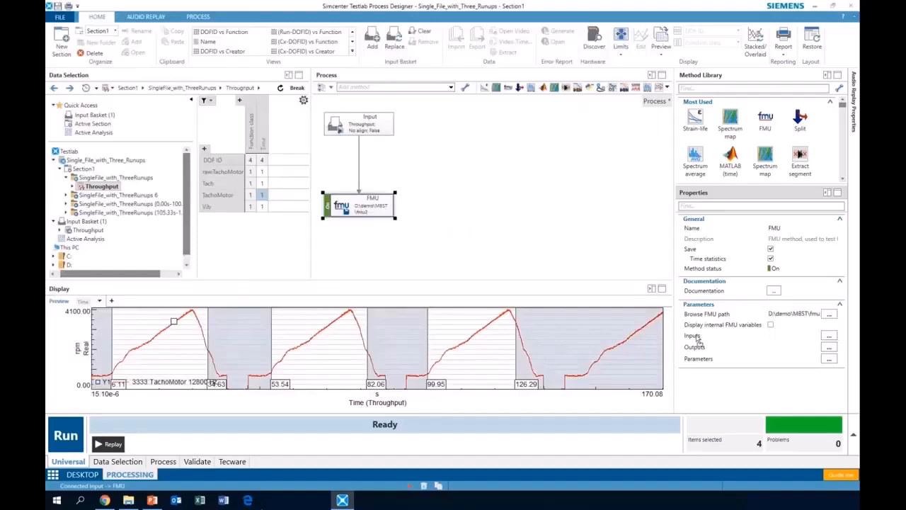
# Map the FMU input expseu_driver to channel ID ddd and check the output mapping without changing it.
pyautogui.click(830, 335)
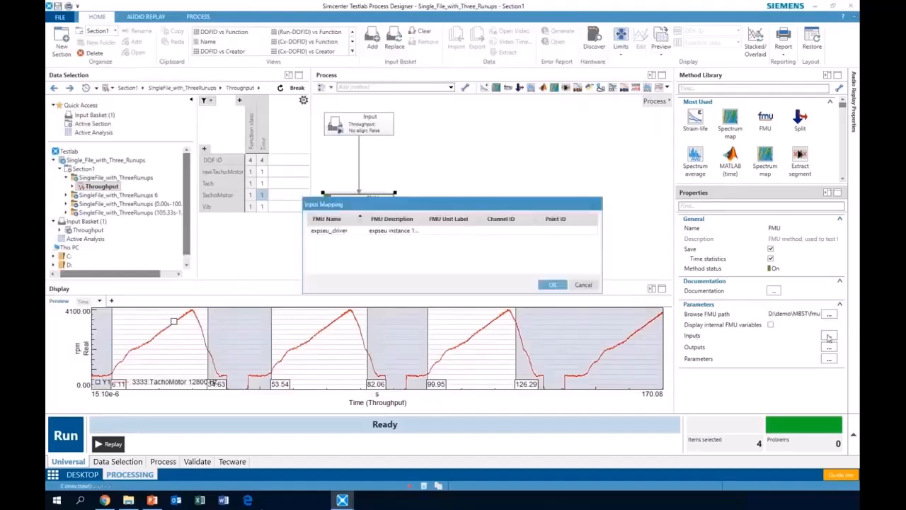
pyautogui.doubleClick(395, 231)
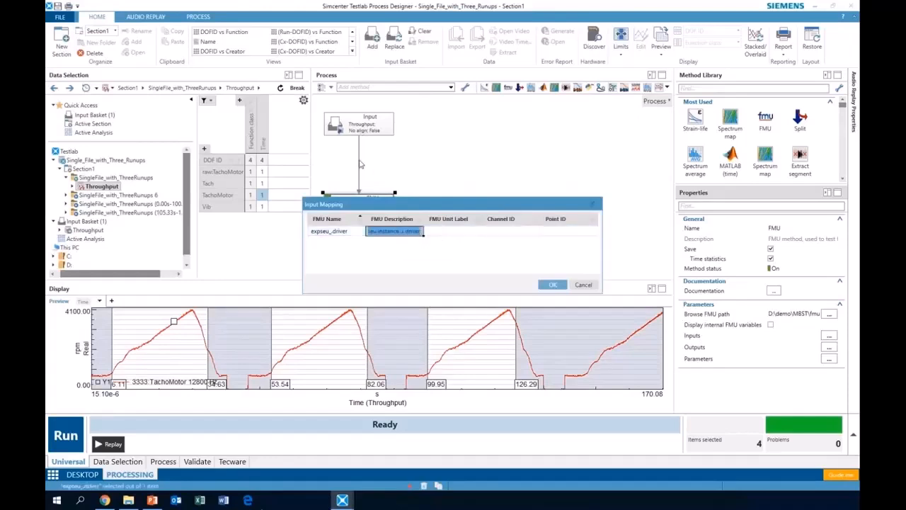
pyautogui.click(496, 232)
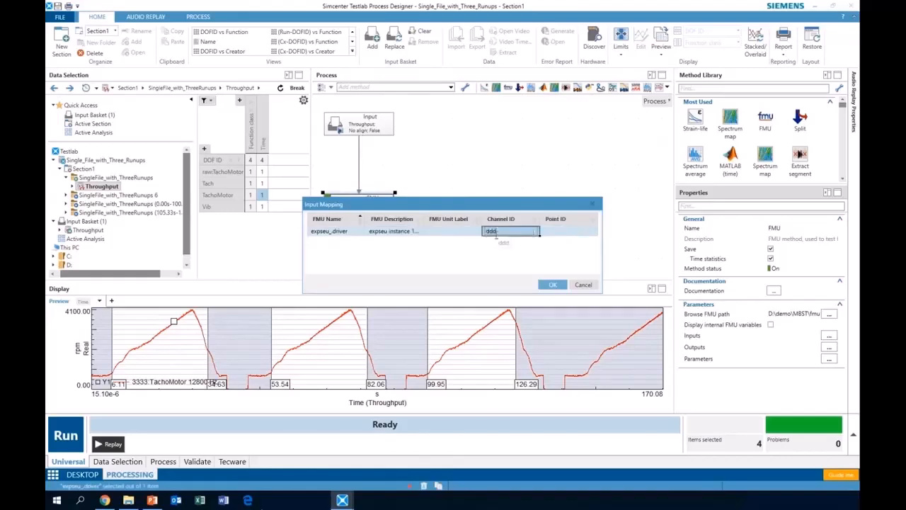
pyautogui.click(553, 284)
pyautogui.click(829, 347)
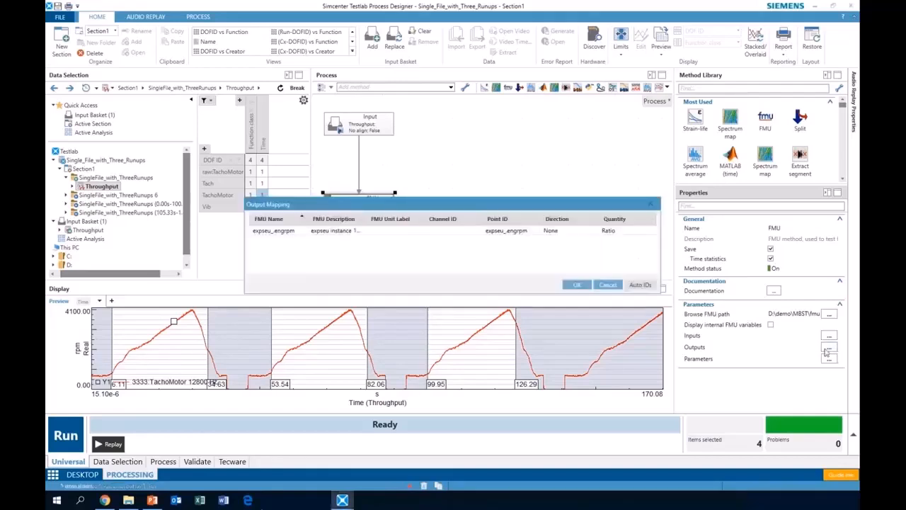
pyautogui.click(611, 285)
# Set the FMU's lock up stiffness parameter K_lu to 40 Nm/deg.
pyautogui.click(830, 360)
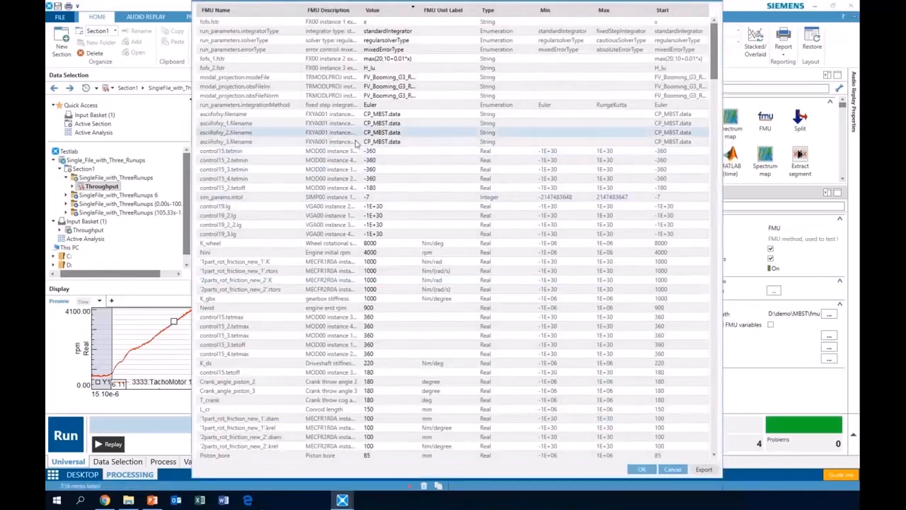
pyautogui.scroll(-7, 363, 269)
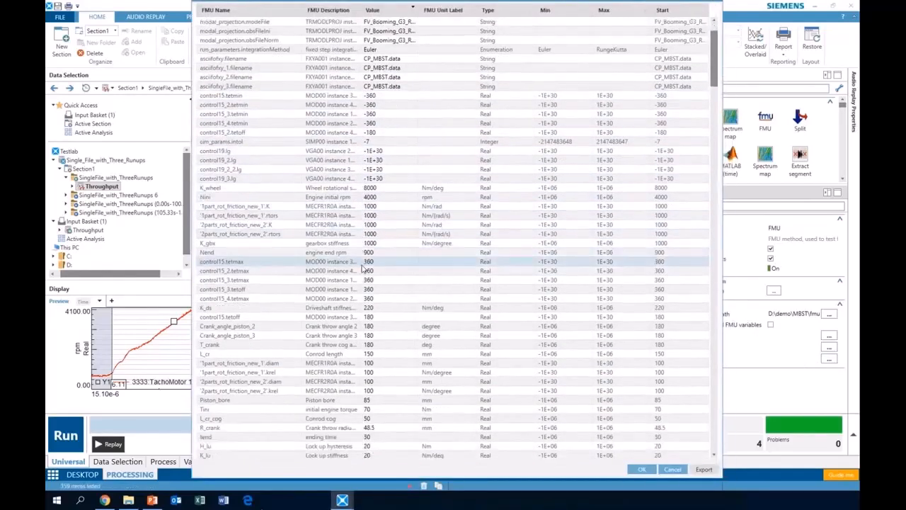
pyautogui.scroll(-1, 364, 269)
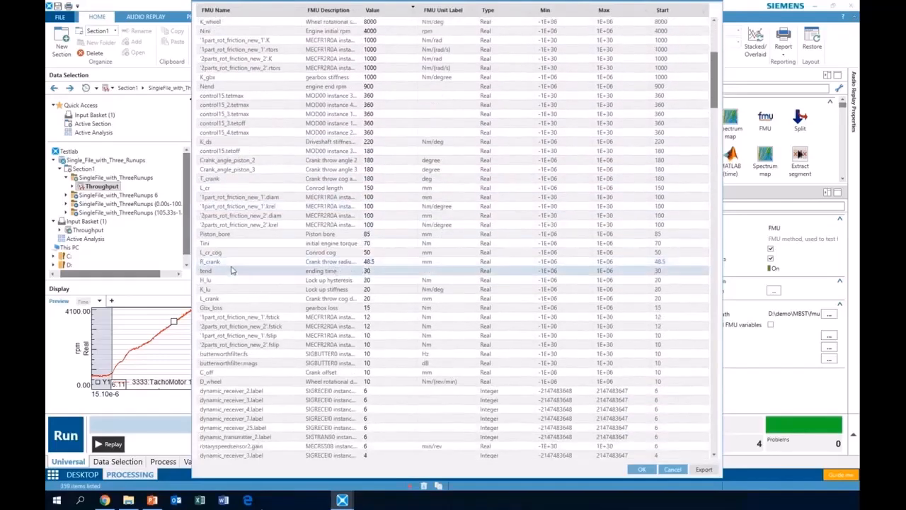
pyautogui.click(234, 290)
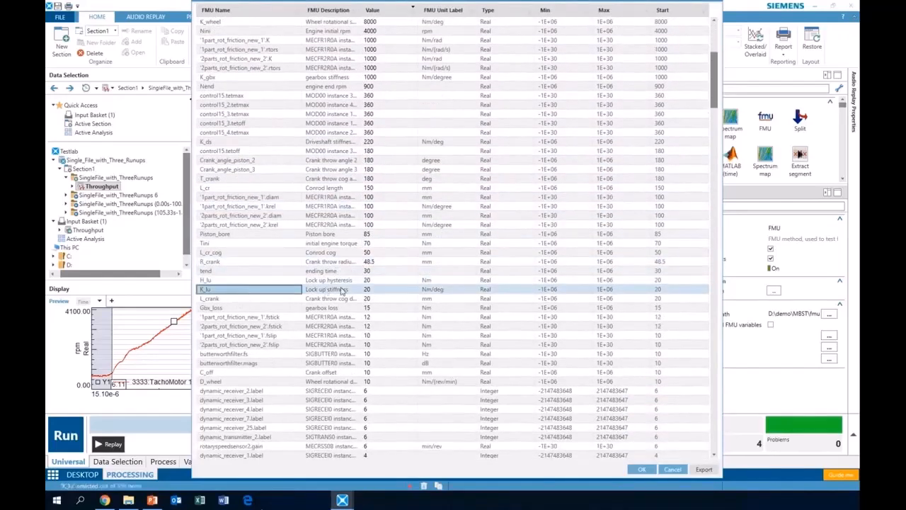
pyautogui.click(391, 291)
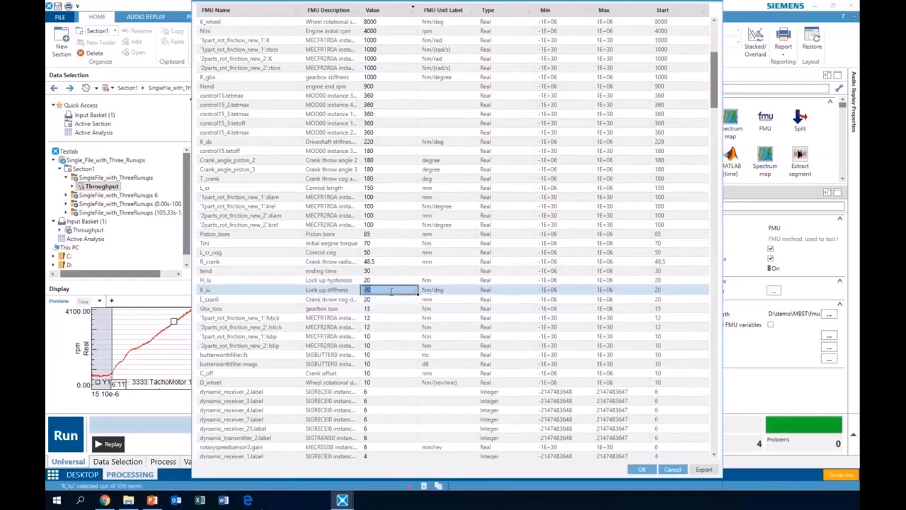
pyautogui.write('40')
pyautogui.click(642, 468)
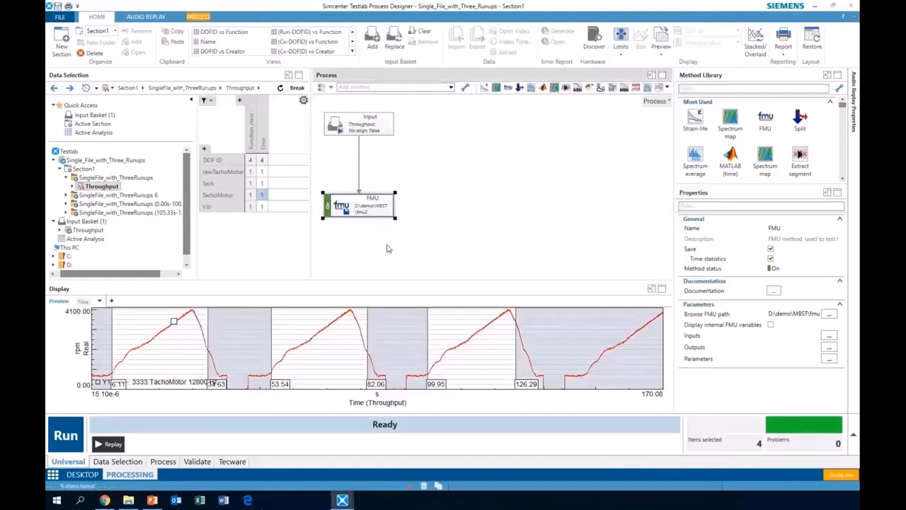
# Add a Spectrum map method below the FMU method, connected to its output, and select the FMU method.
pyautogui.click(555, 88)
pyautogui.moveTo(439, 259); pyautogui.dragTo(452, 270)
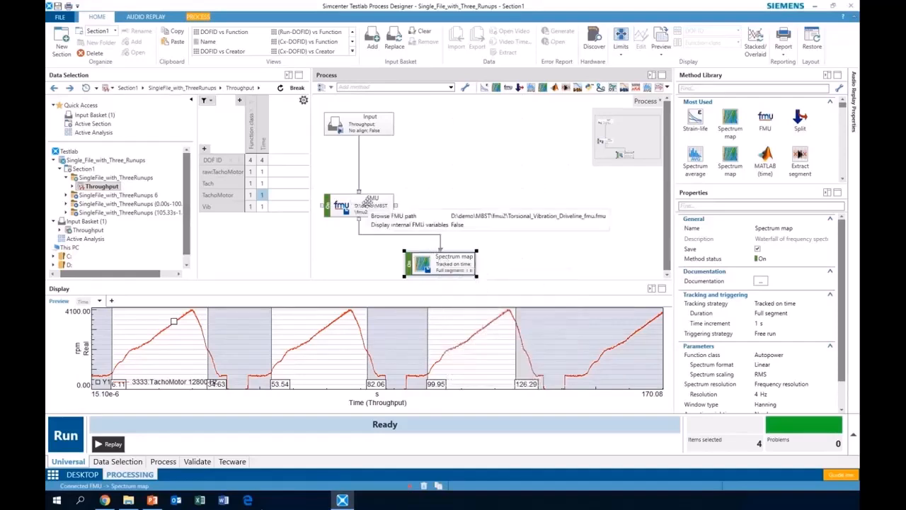
pyautogui.click(368, 203)
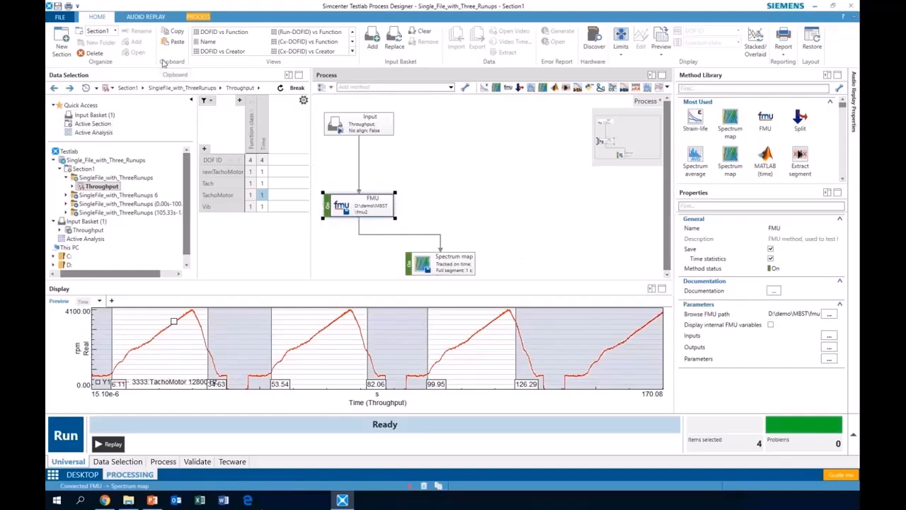
# Open the recent project MetalPlate from D:\demo\Neo\VideoSync.
pyautogui.click(61, 18)
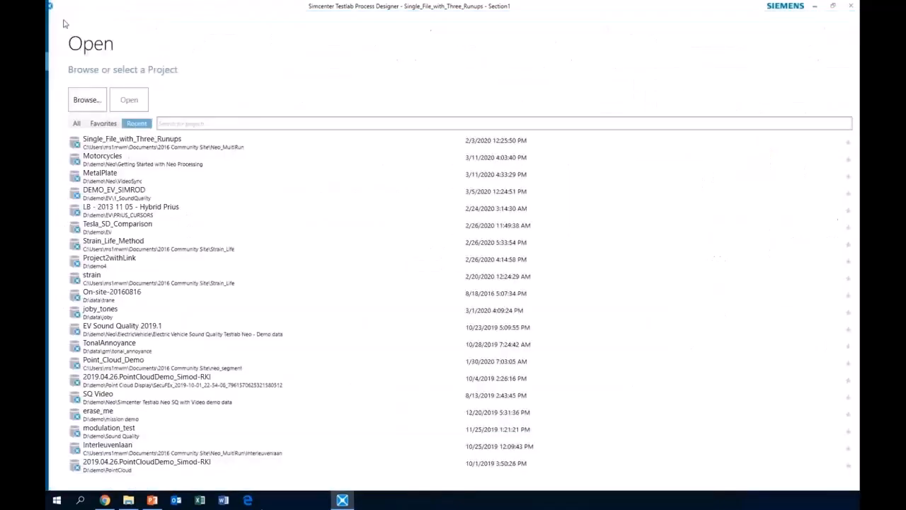
pyautogui.click(165, 182)
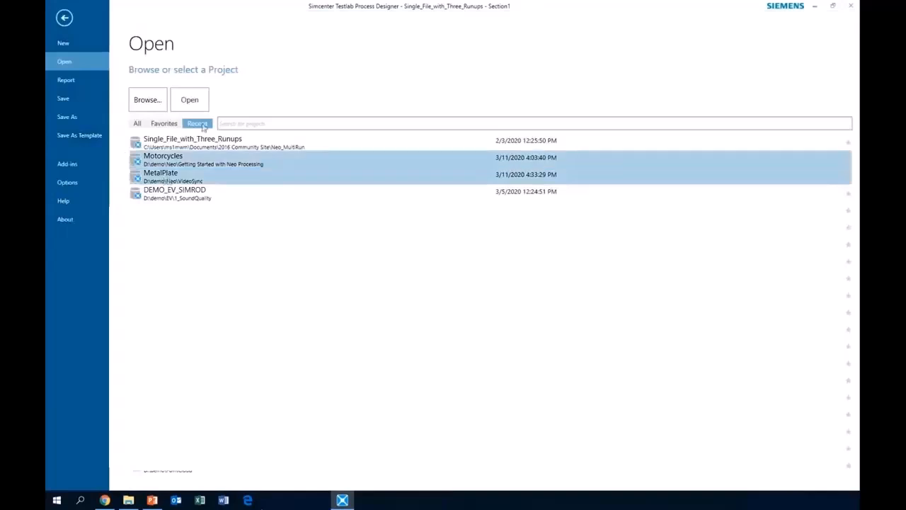
pyautogui.click(188, 99)
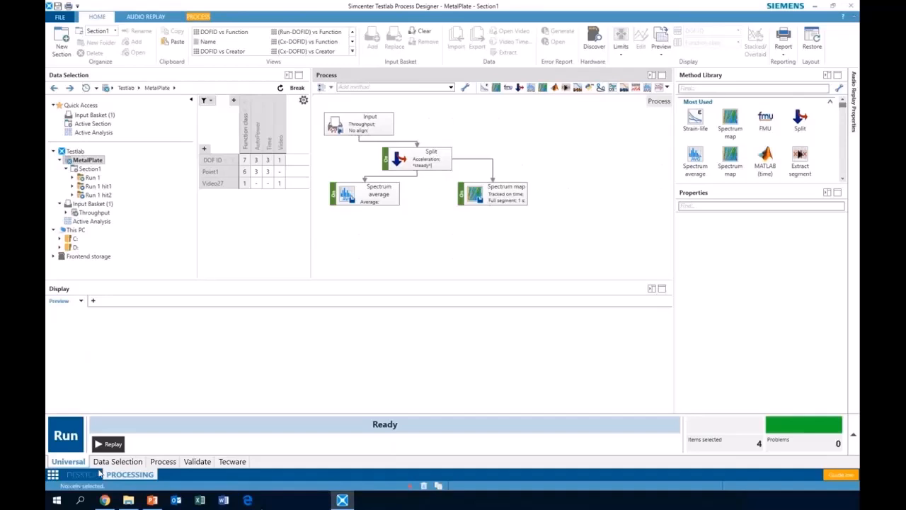
# Go to the Desktop task, collapse drive D, expand Section1 of MetalPlate, and display the Point1 time data of Run 1.
pyautogui.click(98, 474)
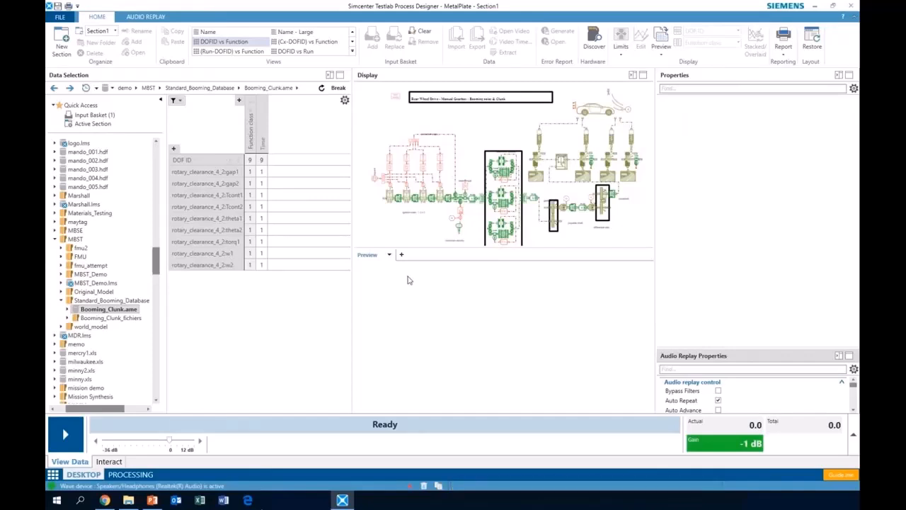
pyautogui.scroll(15, 106, 283)
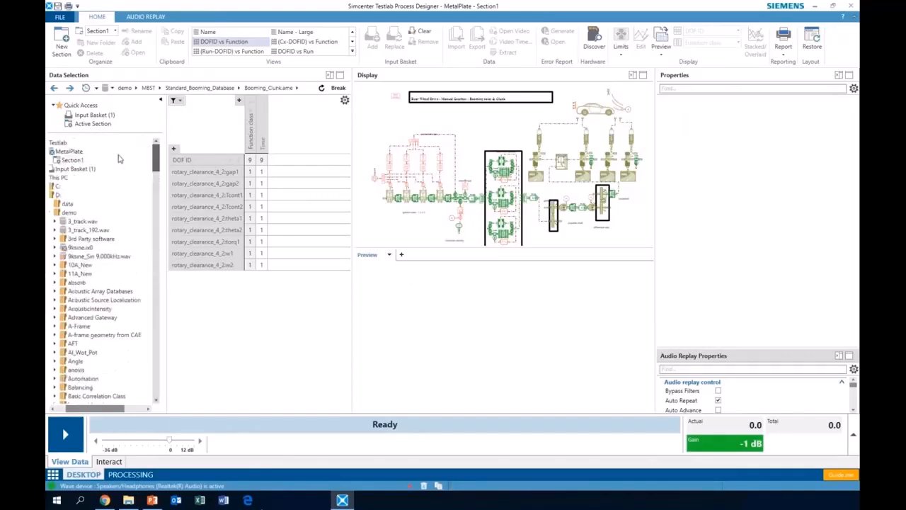
pyautogui.moveTo(98, 410); pyautogui.dragTo(81, 410)
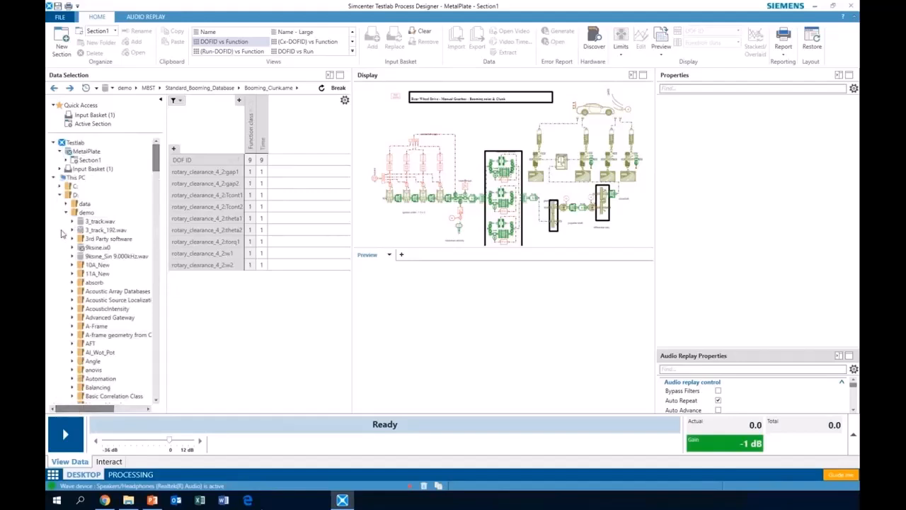
pyautogui.click(60, 196)
pyautogui.click(65, 160)
pyautogui.click(92, 169)
pyautogui.click(237, 172)
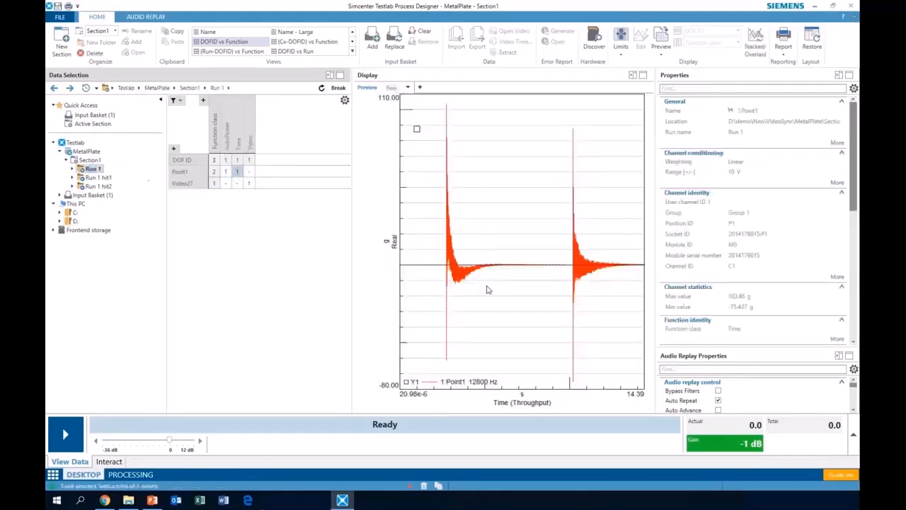
# Import the video GOPR0955.MP4 from D:\demo\Neo\VideoSync into Run 1.
pyautogui.rightClick(95, 171)
pyautogui.click(122, 191)
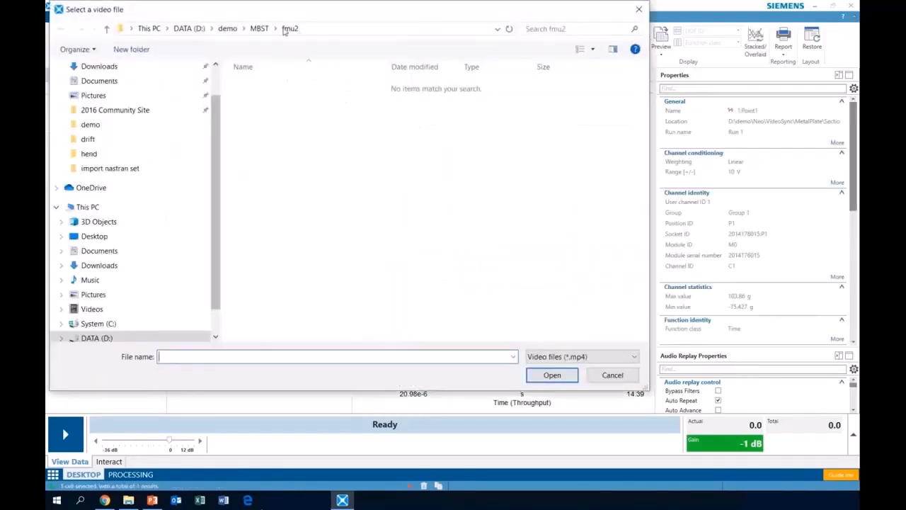
pyautogui.click(227, 28)
pyautogui.scroll(-2, 277, 316)
pyautogui.scroll(-6, 276, 317)
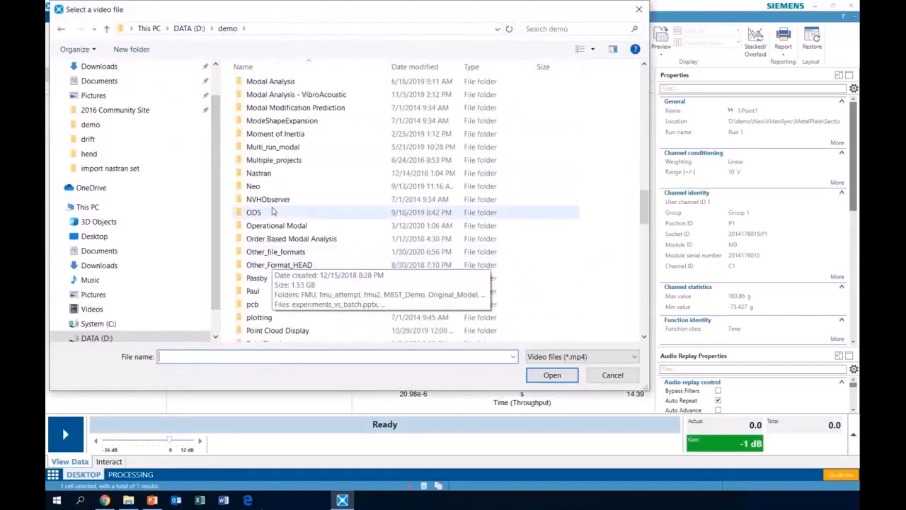
pyautogui.doubleClick(276, 185)
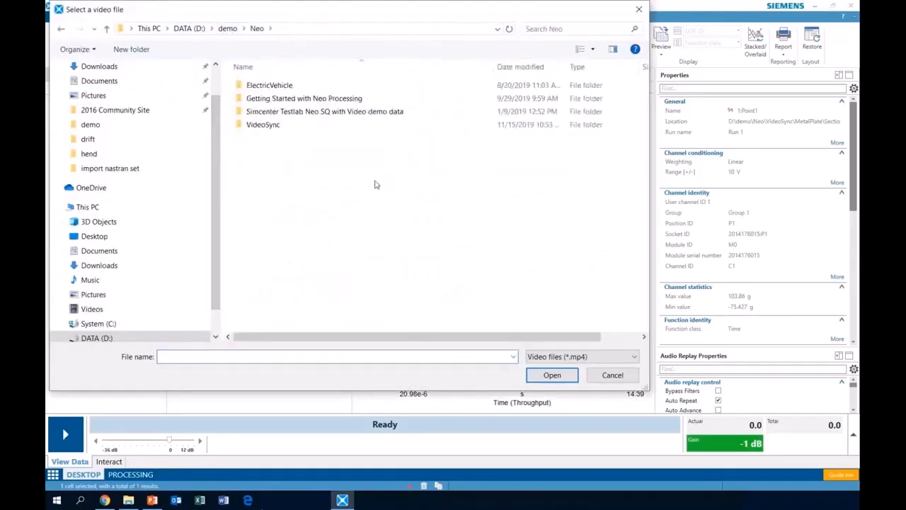
pyautogui.doubleClick(289, 126)
pyautogui.click(333, 107)
pyautogui.click(560, 379)
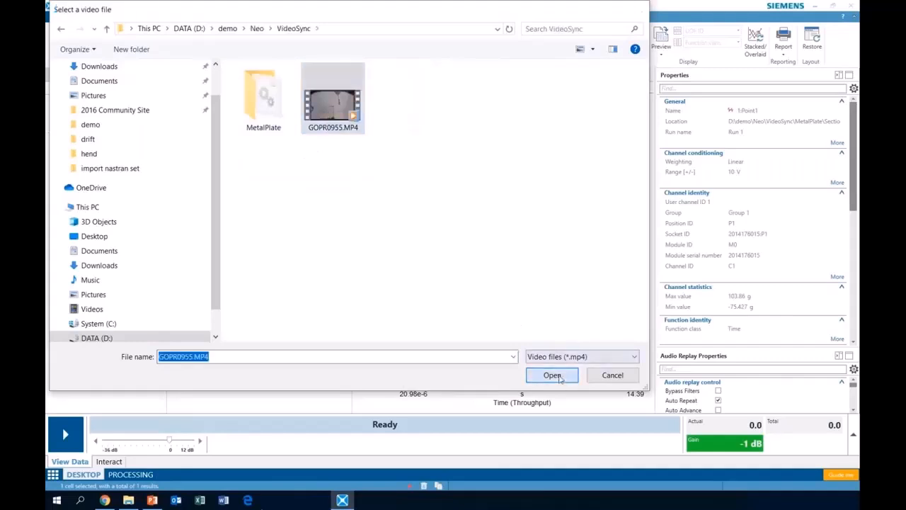
pyautogui.click(488, 285)
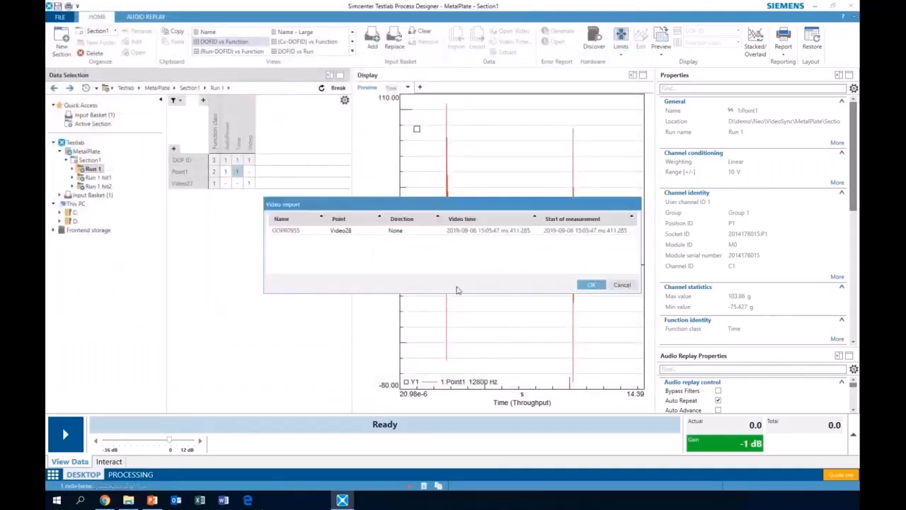
pyautogui.click(576, 230)
pyautogui.click(595, 286)
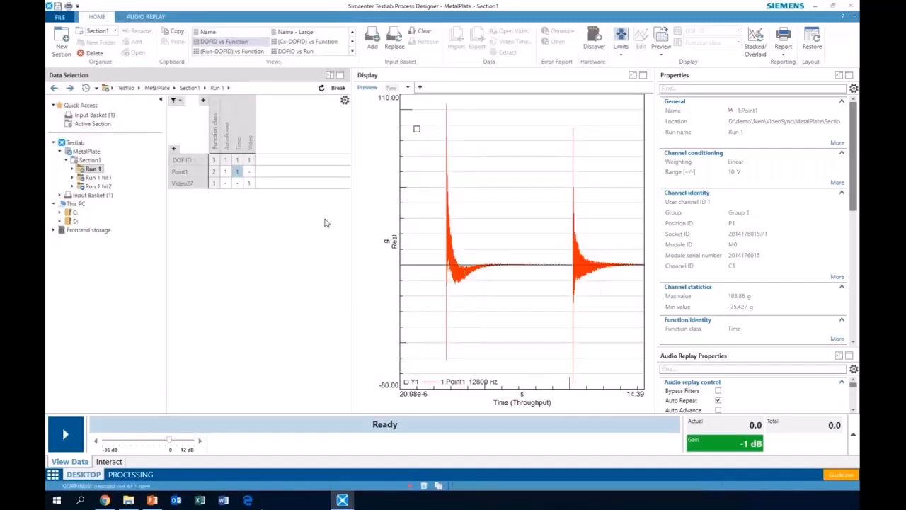
# Display the imported video together with the Point1 time trace, replay them, and move the playback cursor to 5.6 s.
pyautogui.keyDown('ctrl'); pyautogui.click(251, 186); pyautogui.keyUp('ctrl')
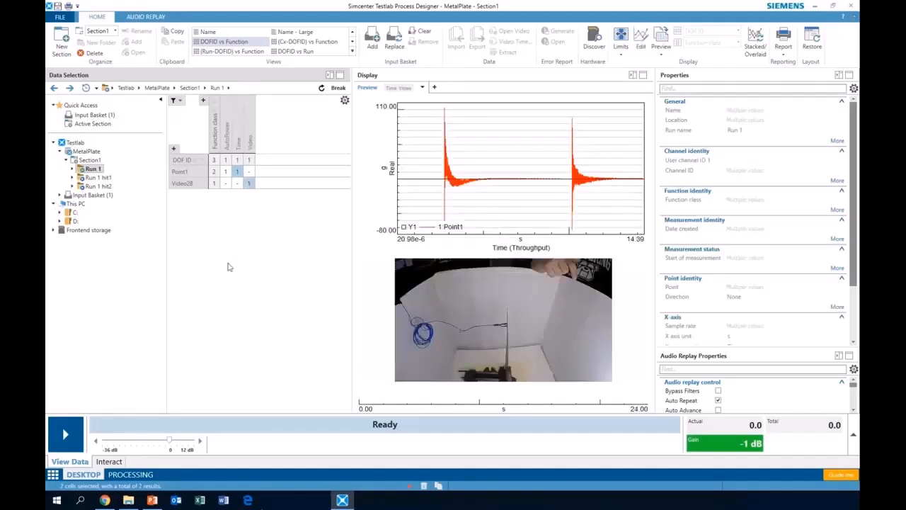
pyautogui.click(65, 434)
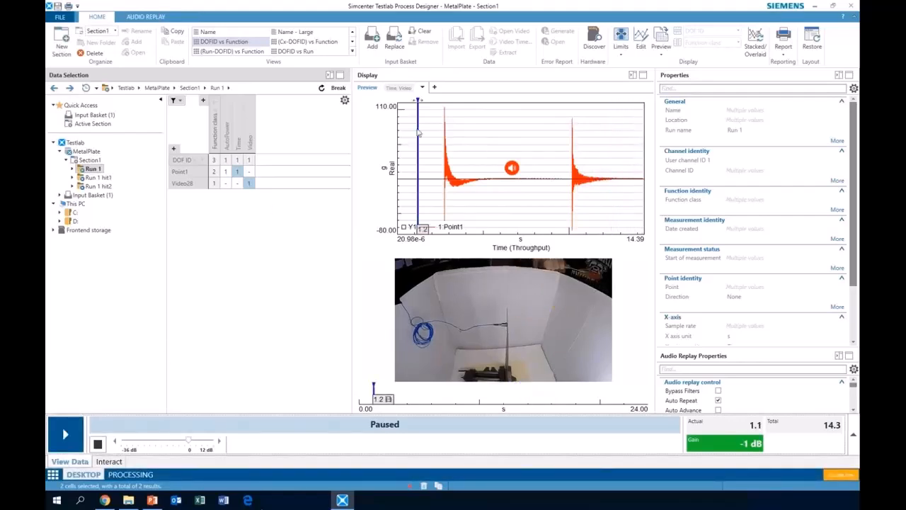
pyautogui.moveTo(418, 115); pyautogui.dragTo(496, 126)
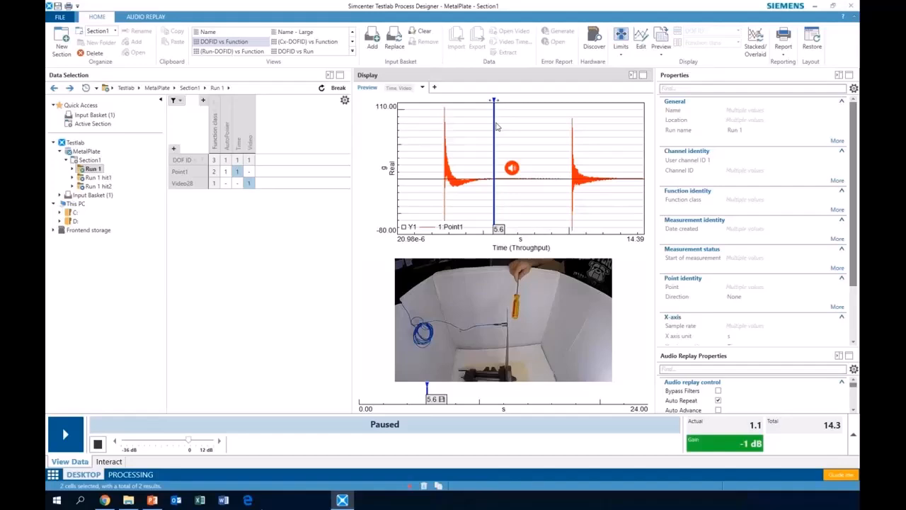
# Add a video sync and place its time trace cursor on the first impact peak at 2.73 s.
pyautogui.rightClick(538, 248)
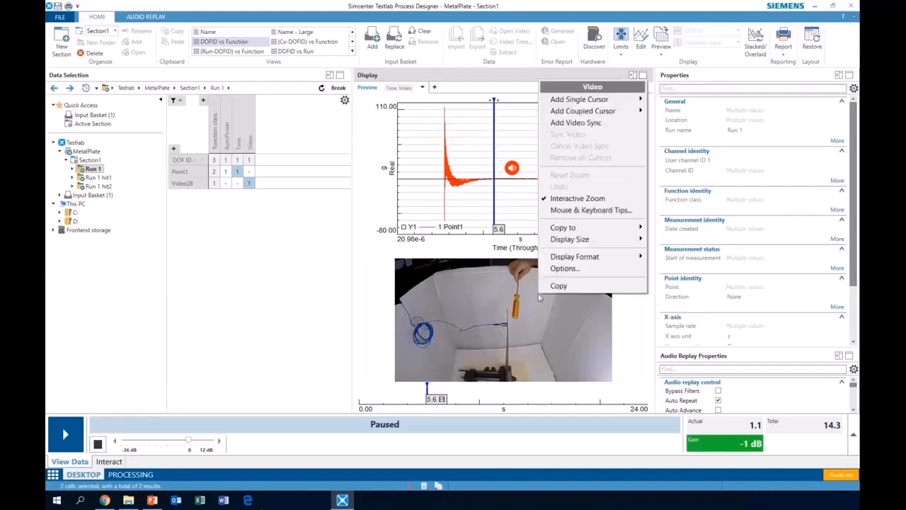
pyautogui.click(597, 125)
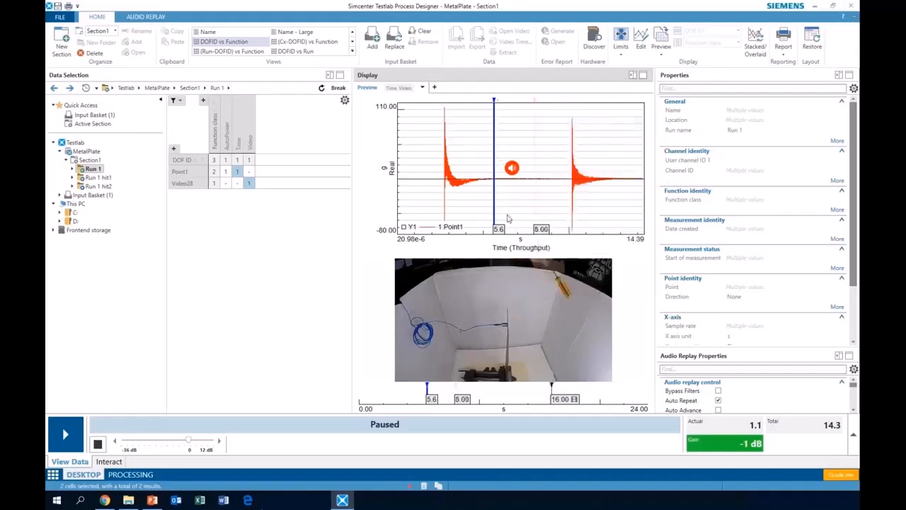
pyautogui.moveTo(535, 112)
pyautogui.mouseDown()
pyautogui.moveTo(445, 122)
pyautogui.moveTo(461, 126)
pyautogui.mouseUp()
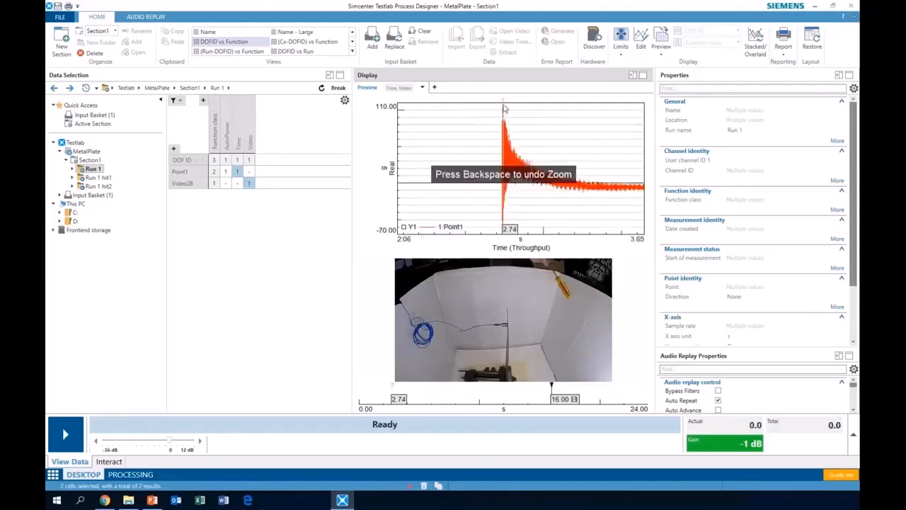
pyautogui.moveTo(505, 108); pyautogui.dragTo(502, 108)
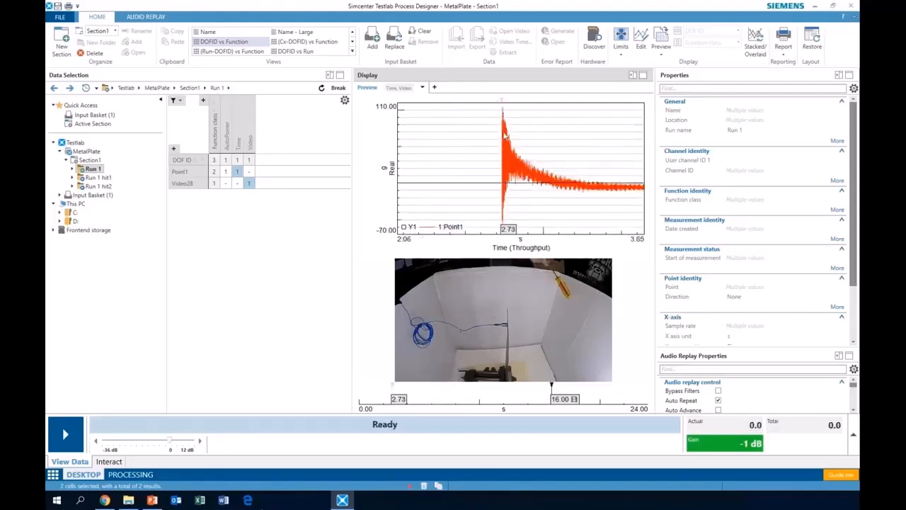
# Reset the time trace to free limits and move the video's sync cursor to the first hit at 6.03 s.
pyautogui.rightClick(557, 244)
pyautogui.click(559, 246)
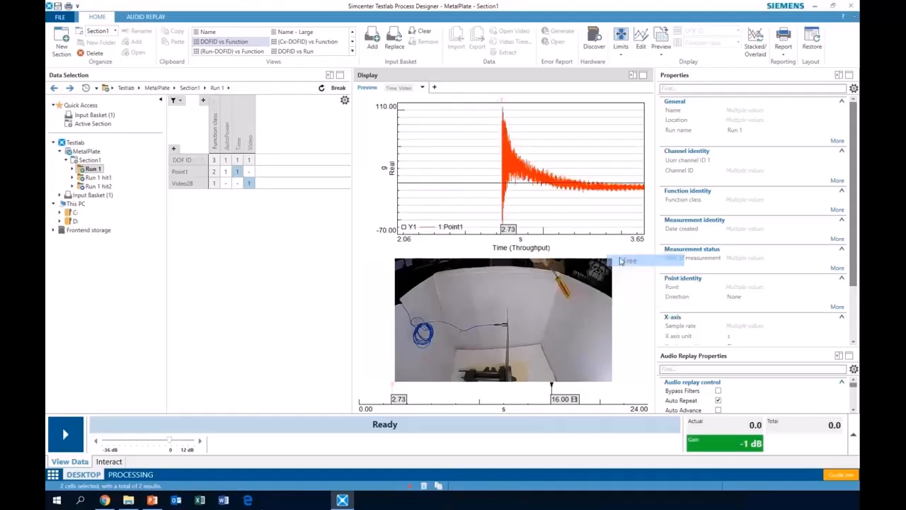
pyautogui.moveTo(554, 389)
pyautogui.mouseDown()
pyautogui.moveTo(422, 384)
pyautogui.moveTo(445, 383)
pyautogui.moveTo(432, 383)
pyautogui.mouseUp()
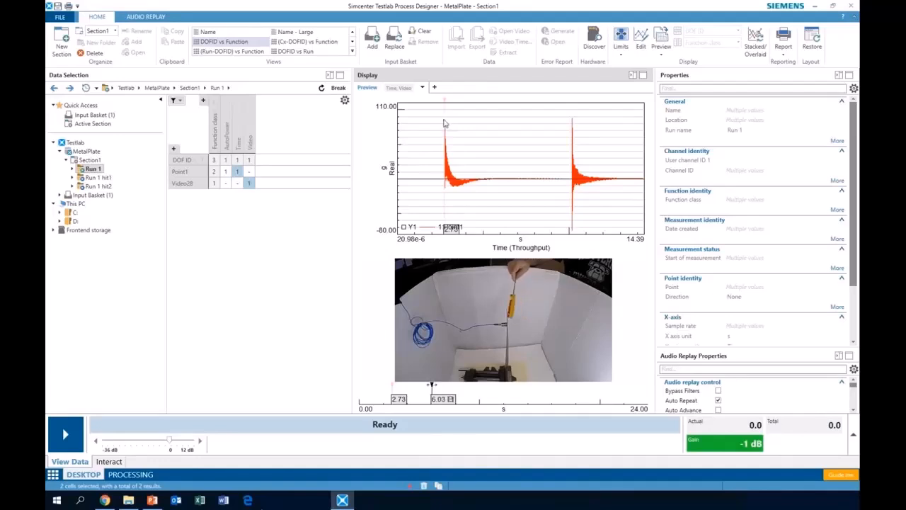
# Sync the video to the measurement, replay both together to check the alignment, and pause the replay.
pyautogui.rightClick(522, 191)
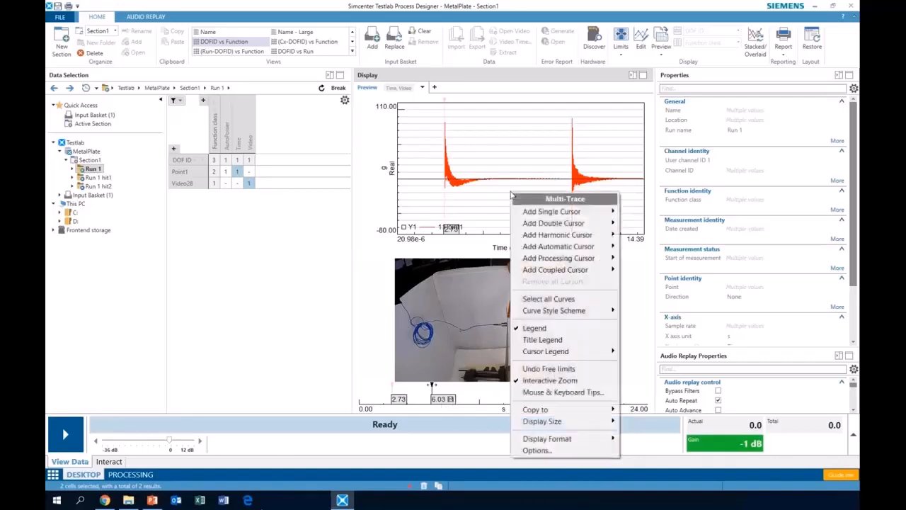
pyautogui.click(495, 317)
pyautogui.rightClick(496, 316)
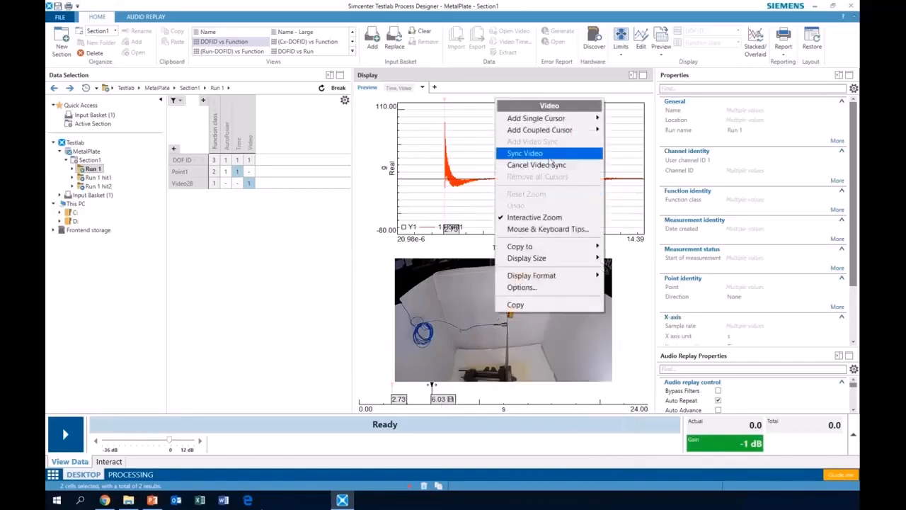
pyautogui.click(550, 159)
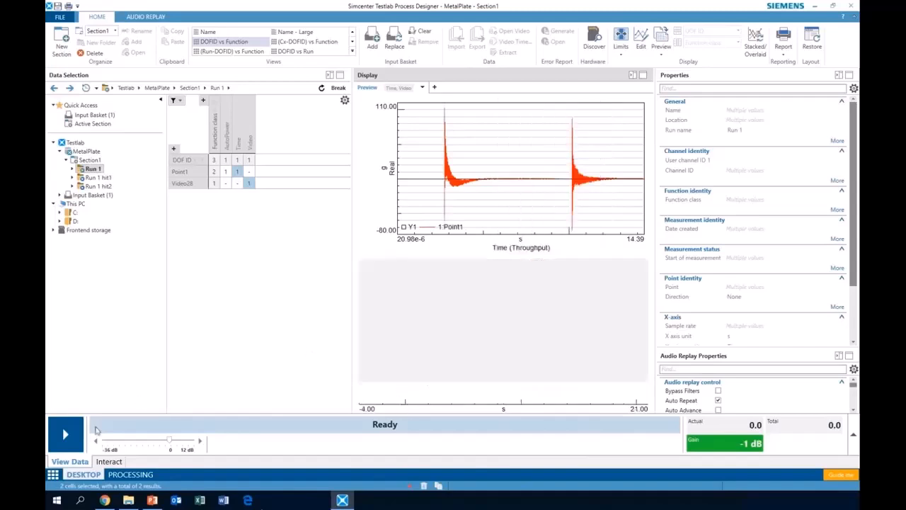
pyautogui.click(67, 435)
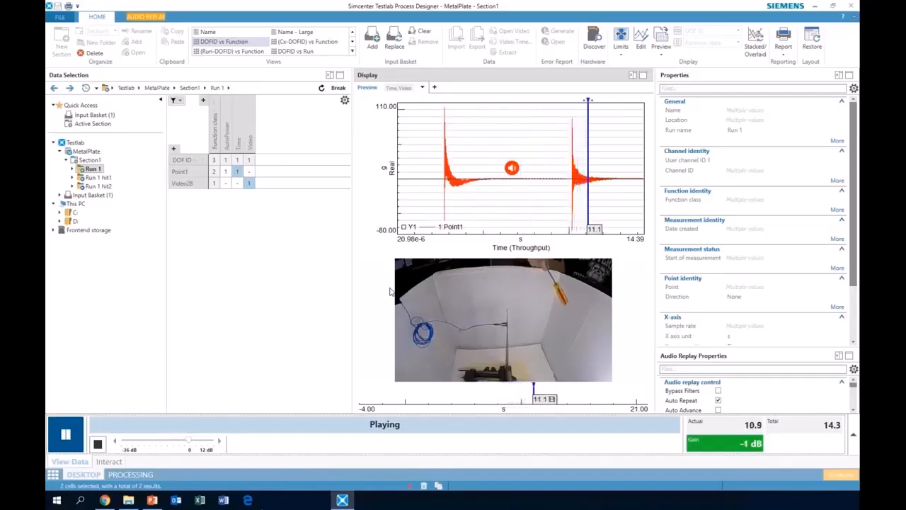
pyautogui.click(64, 436)
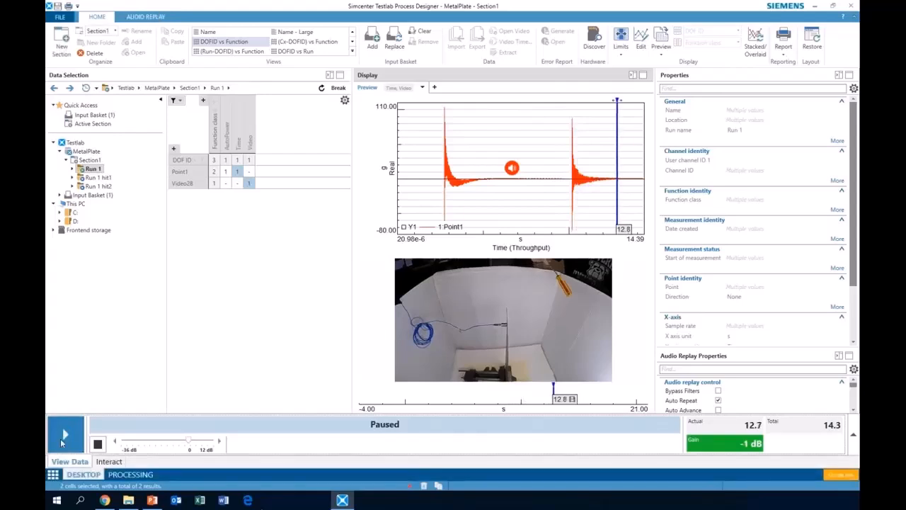